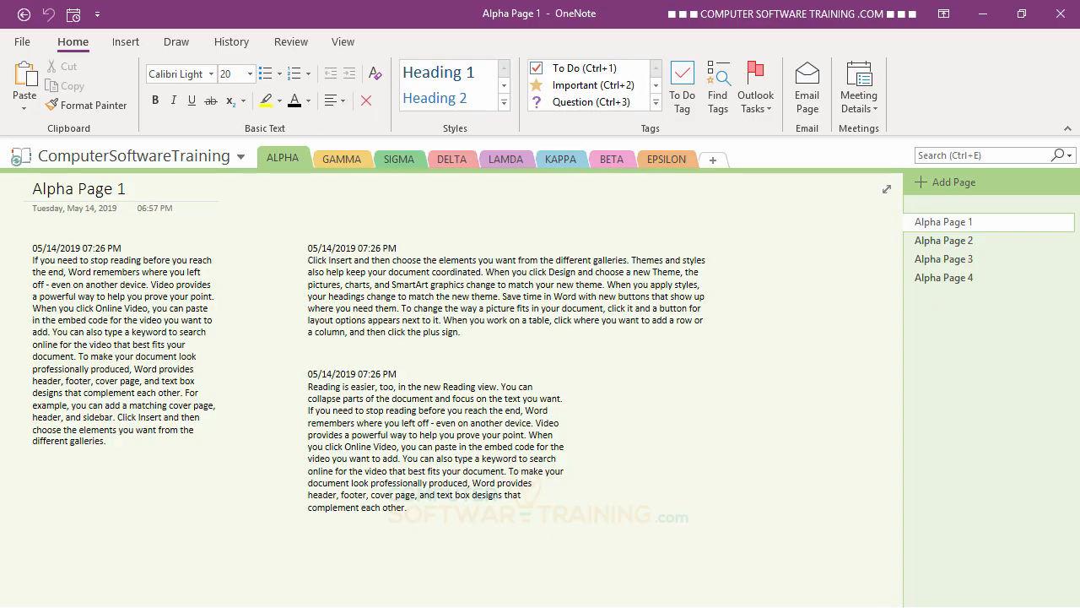
# Look through the GAMMA section and the four pages of the ALPHA section, returning to Alpha Page 1.
pyautogui.click(338, 159)
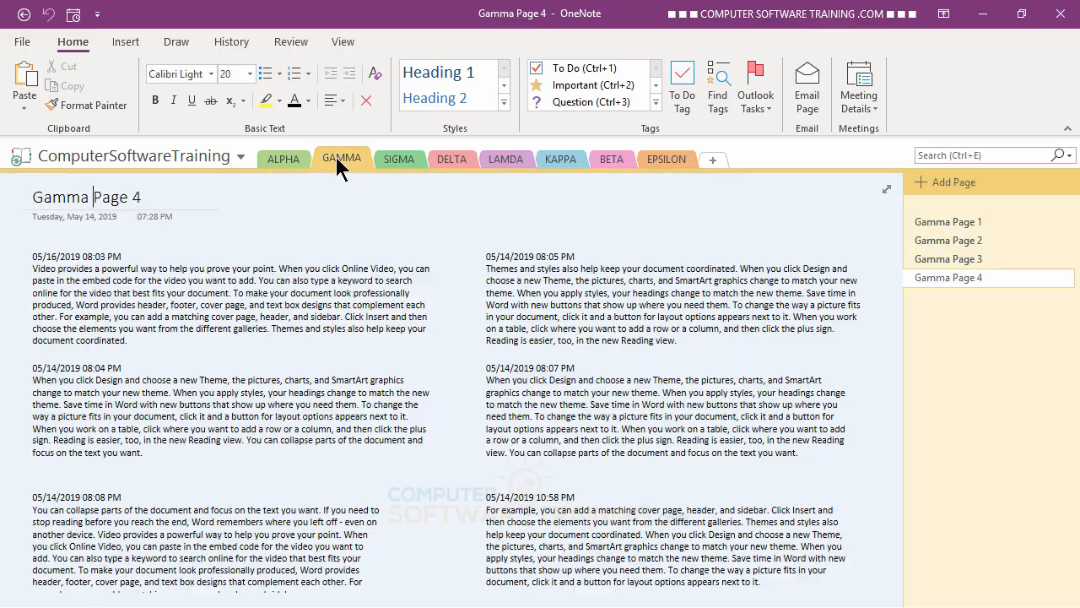
pyautogui.click(301, 160)
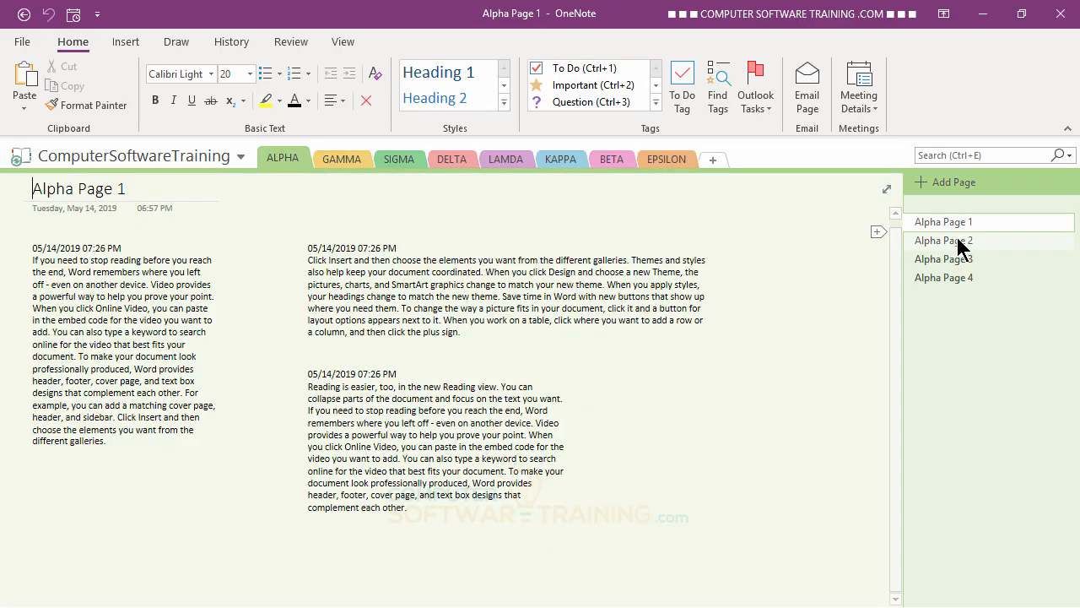
pyautogui.click(957, 240)
pyautogui.click(950, 259)
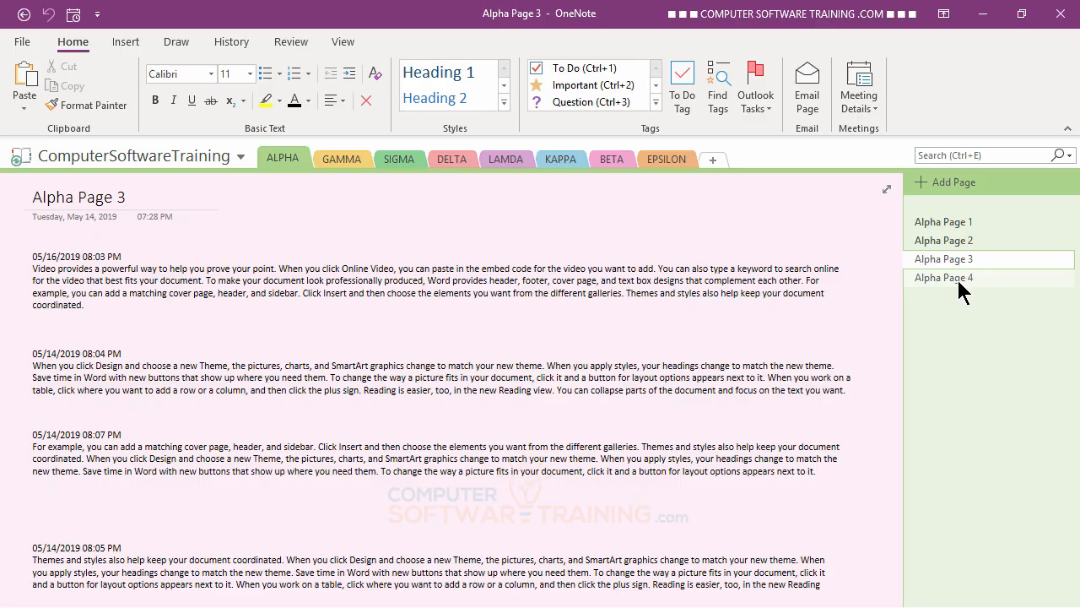
pyautogui.click(958, 279)
pyautogui.click(958, 259)
pyautogui.click(954, 241)
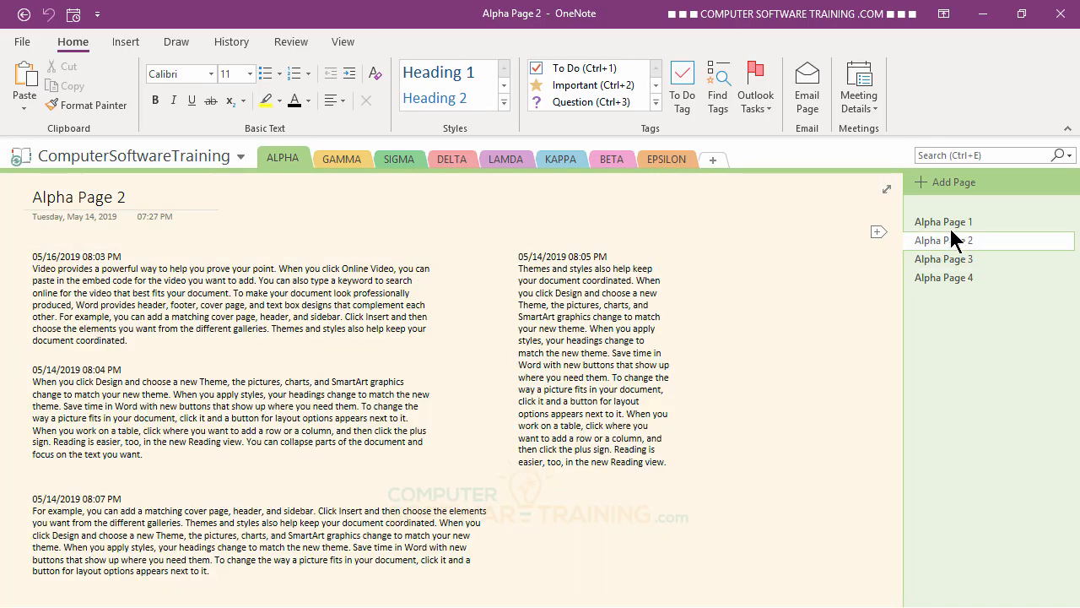
pyautogui.click(946, 221)
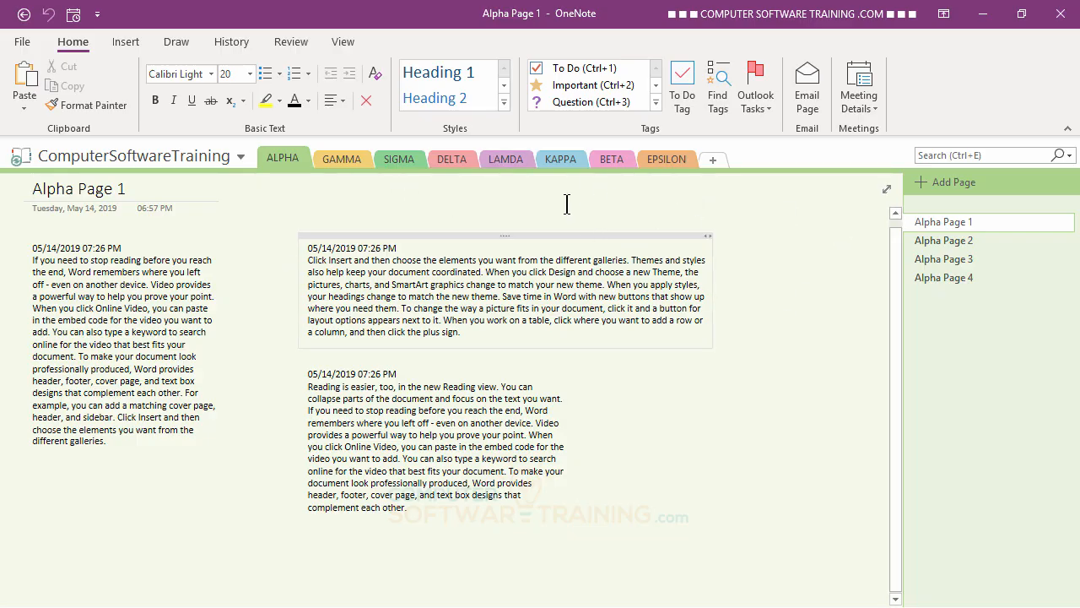
# View the KAPPA, BETA and EPSILON sections and return to the KAPPA section.
pyautogui.click(562, 159)
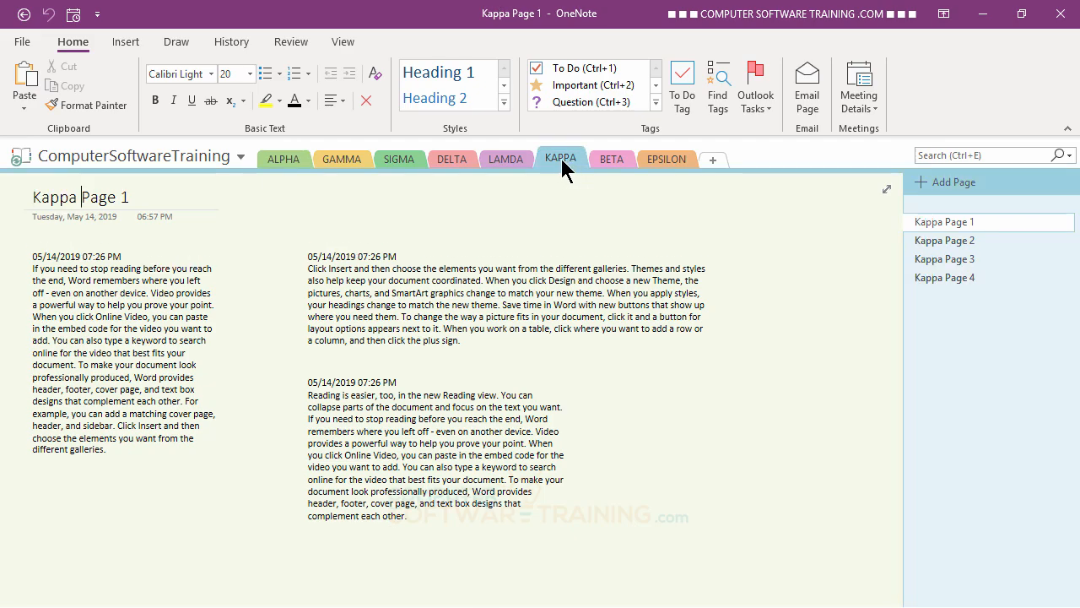
pyautogui.click(606, 160)
pyautogui.click(664, 160)
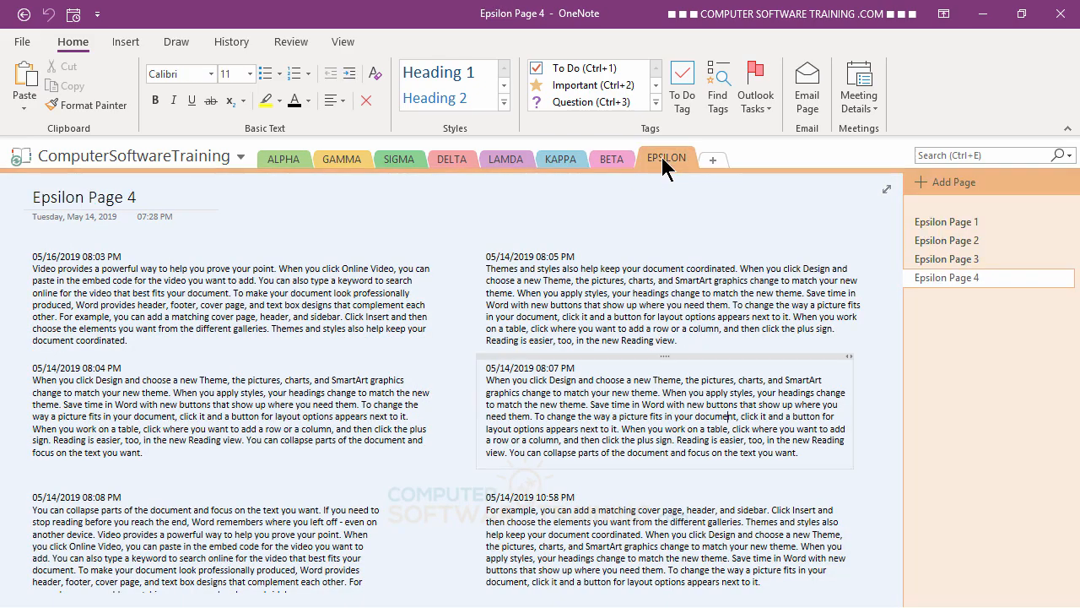
pyautogui.click(619, 161)
pyautogui.click(559, 159)
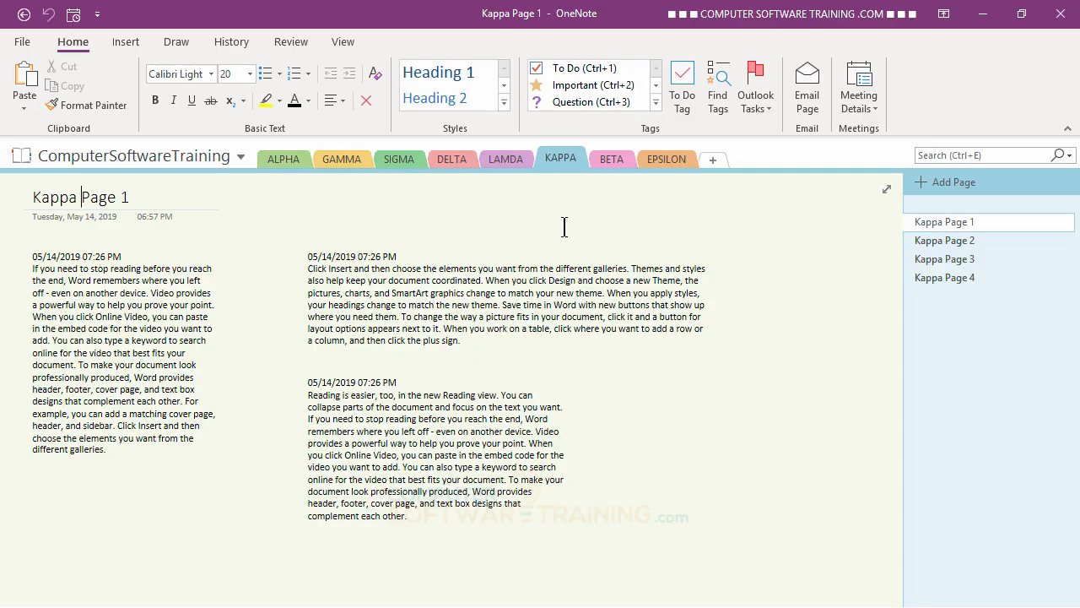
# Create a new section group in the ComputerSoftwareTraining notebook and name it GREEK2ME.
pyautogui.rightClick(564, 164)
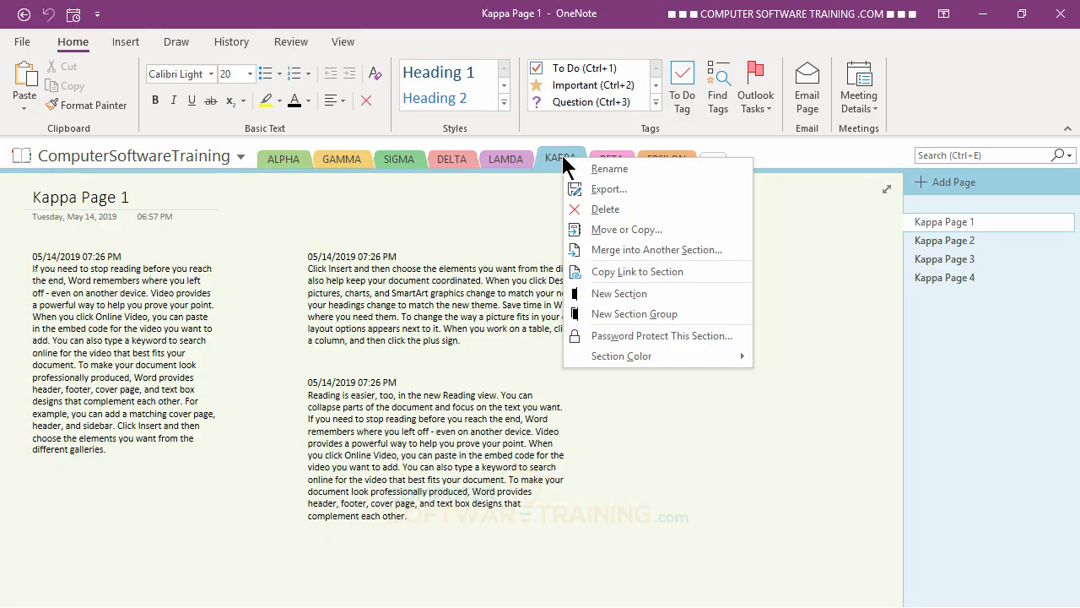
pyautogui.click(629, 323)
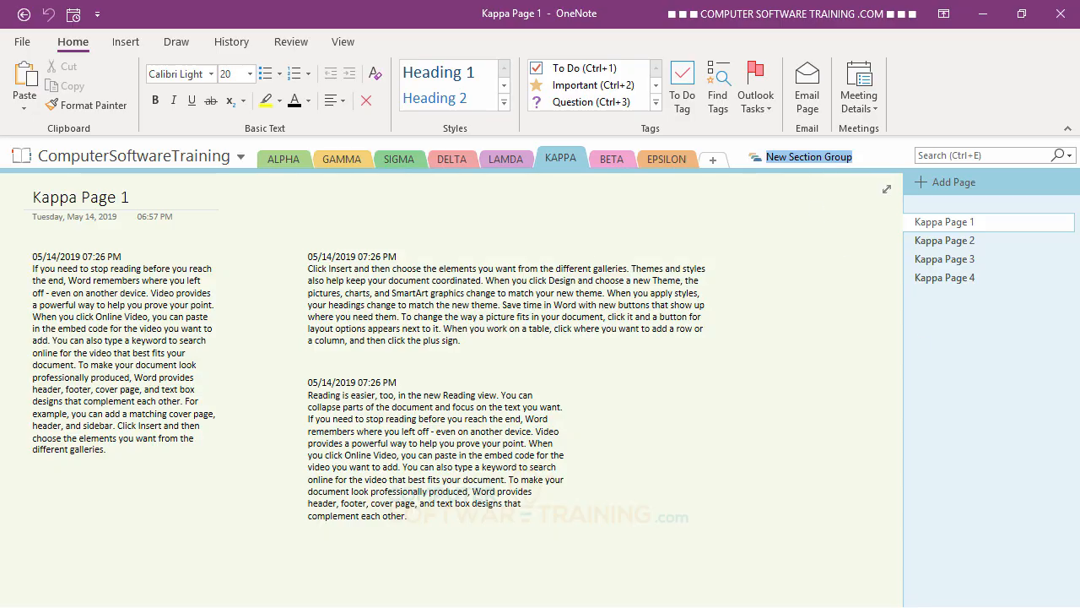
pyautogui.write('GREEK2ME')
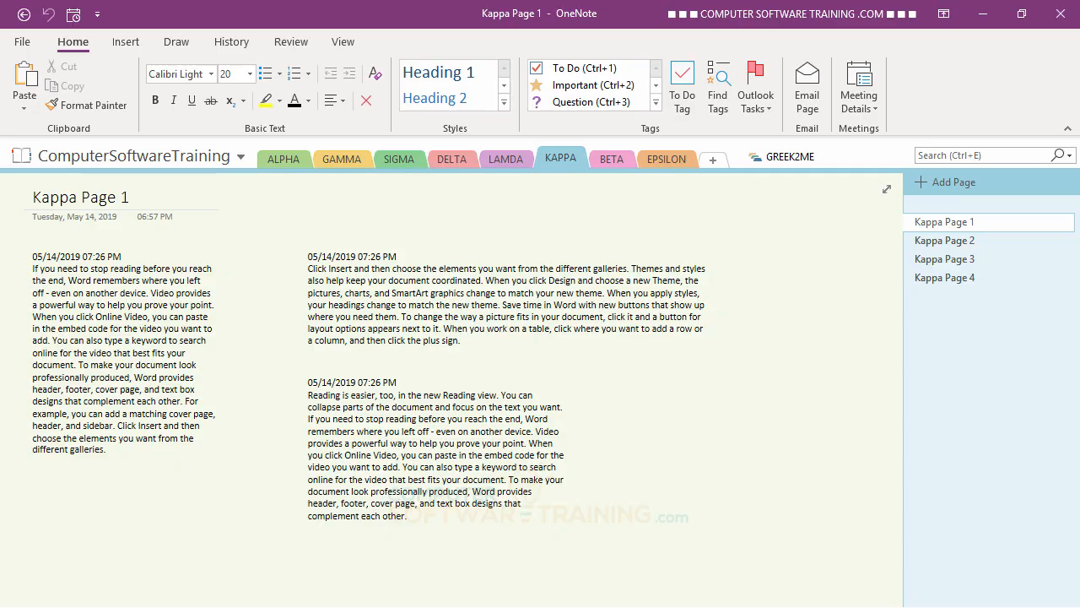
pyautogui.click(81, 197)
# Move the KAPPA section into the GREEK2ME section group and return to the parent notebook.
pyautogui.click(791, 161)
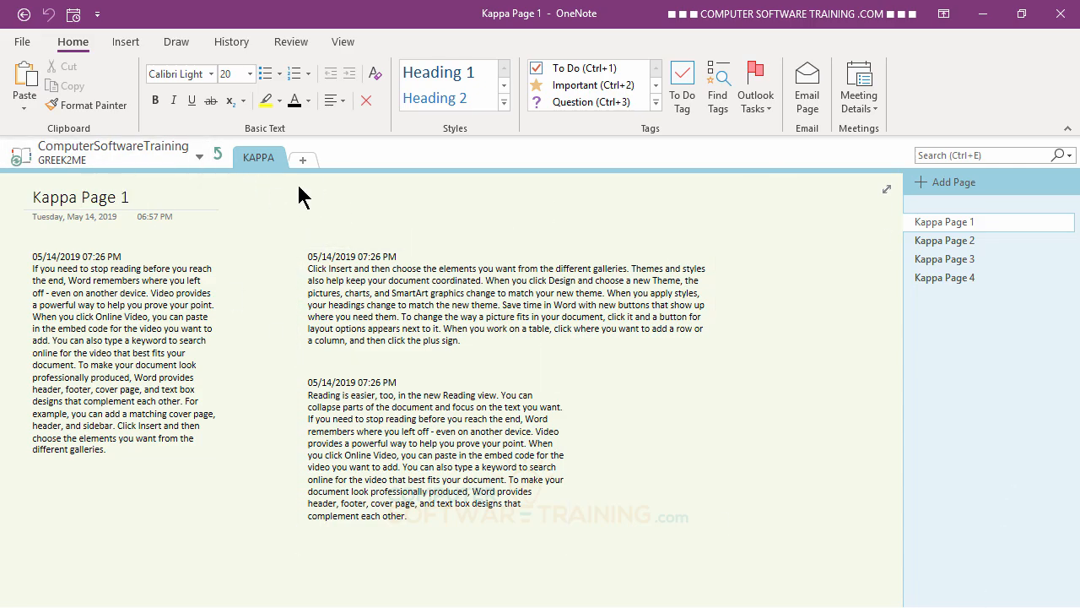
pyautogui.click(219, 152)
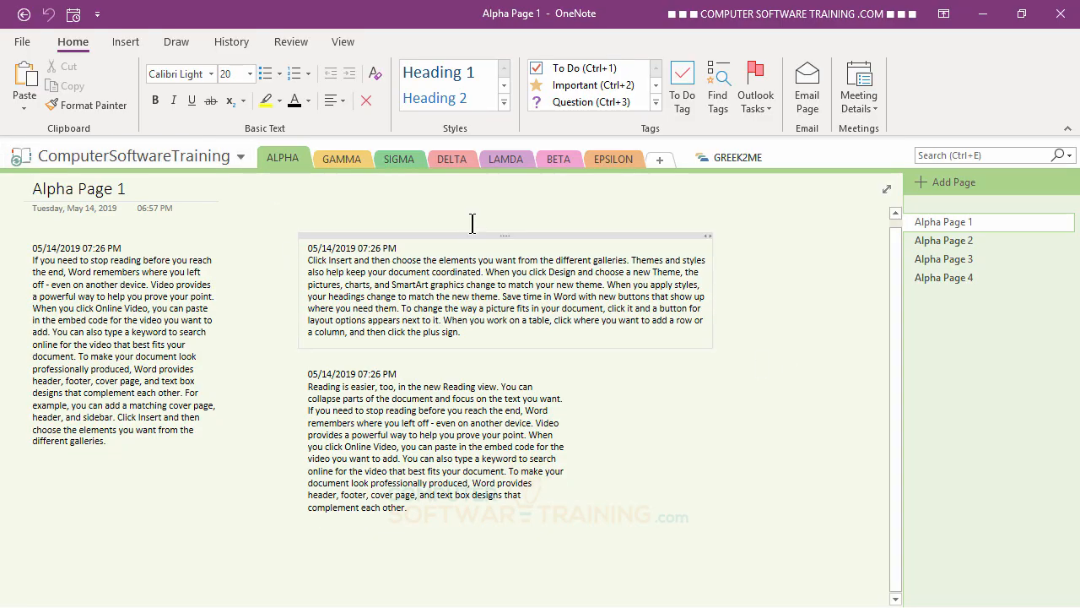
# Move the EPSILON section into the GREEK2ME section group and return to the parent notebook.
pyautogui.rightClick(610, 159)
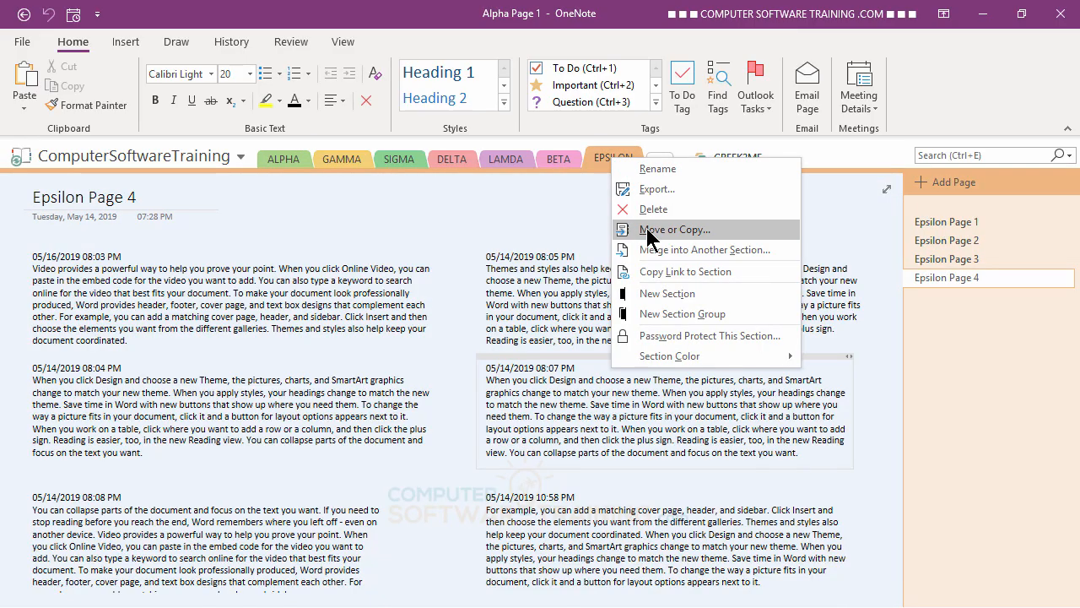
pyautogui.click(682, 228)
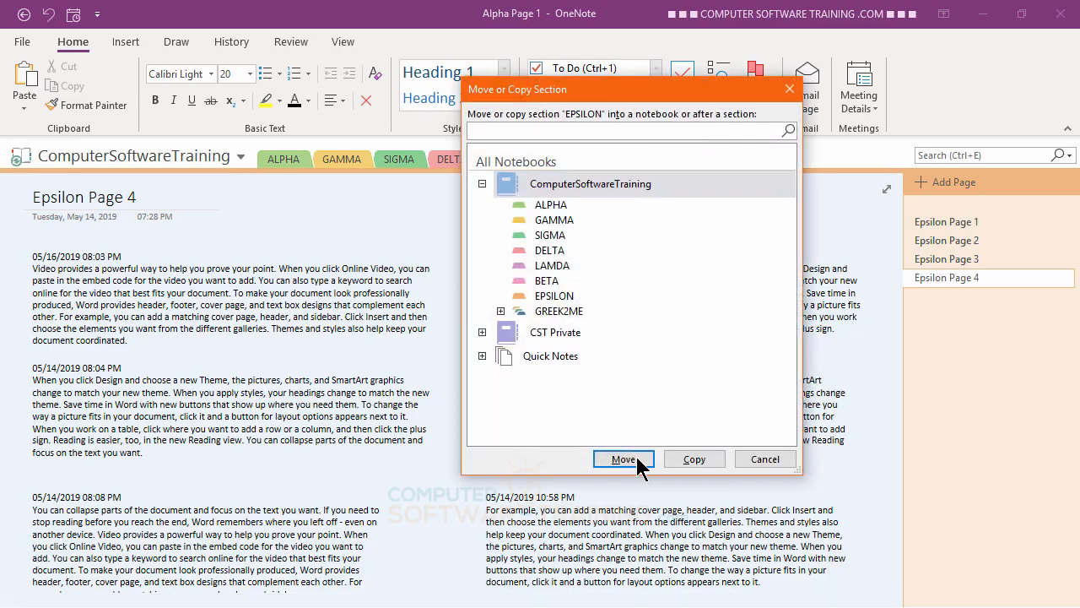
pyautogui.click(500, 311)
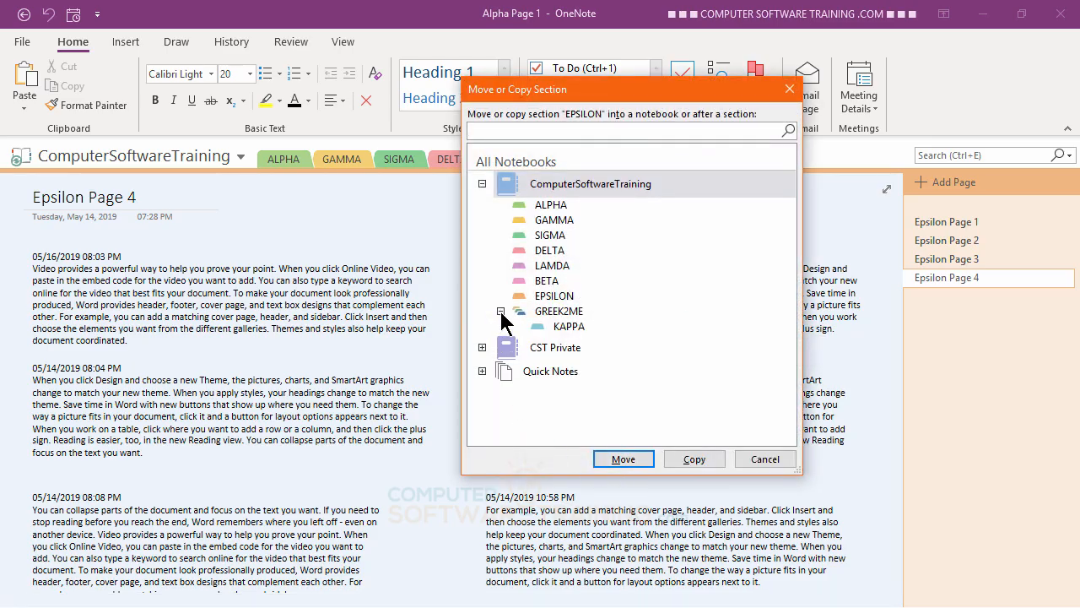
pyautogui.click(546, 314)
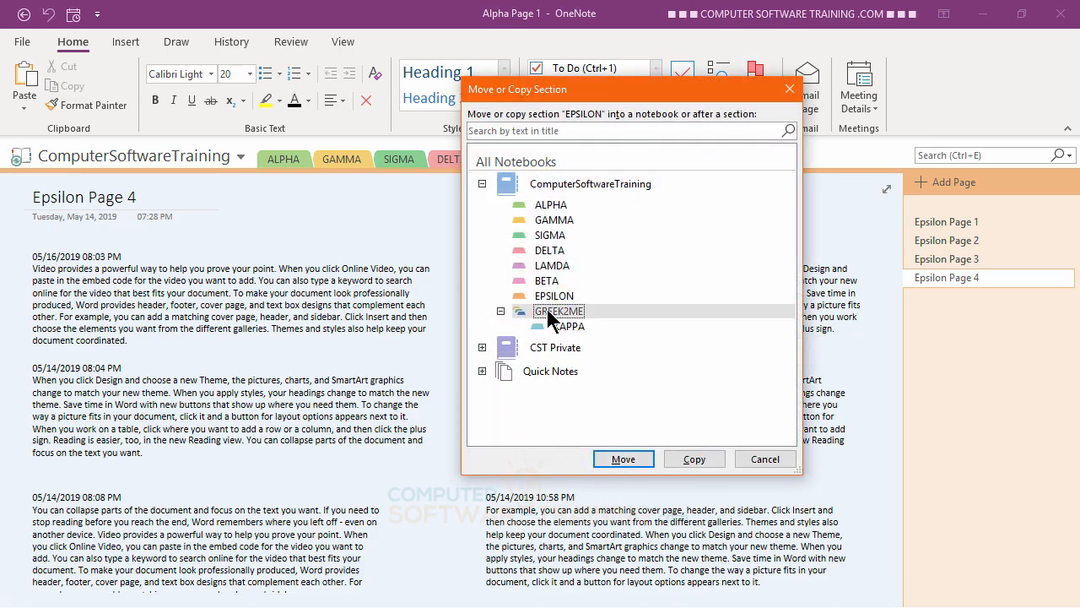
pyautogui.click(624, 460)
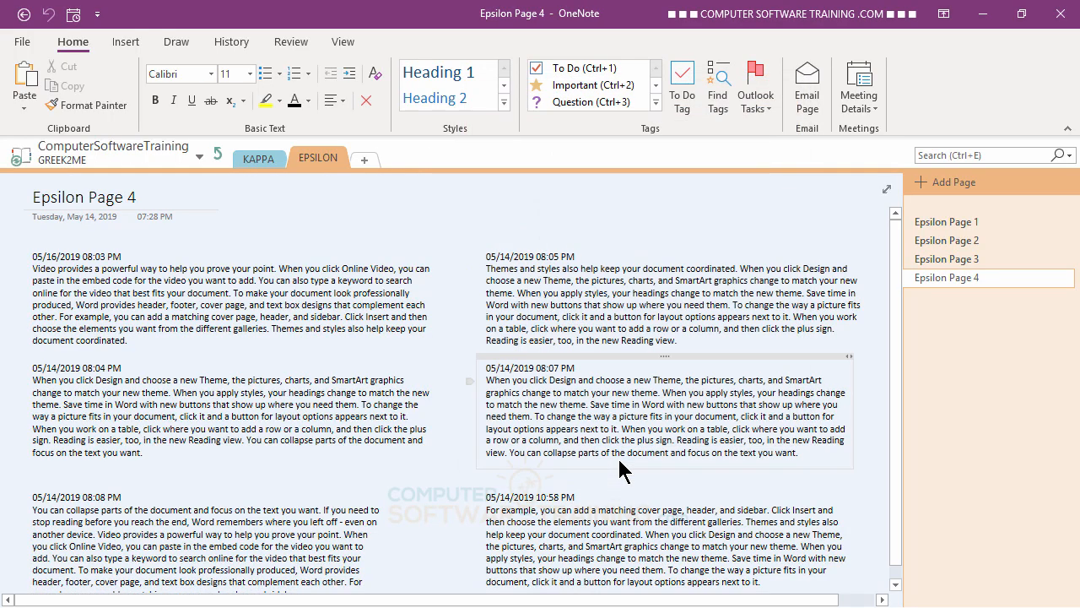
pyautogui.click(263, 160)
pyautogui.click(218, 154)
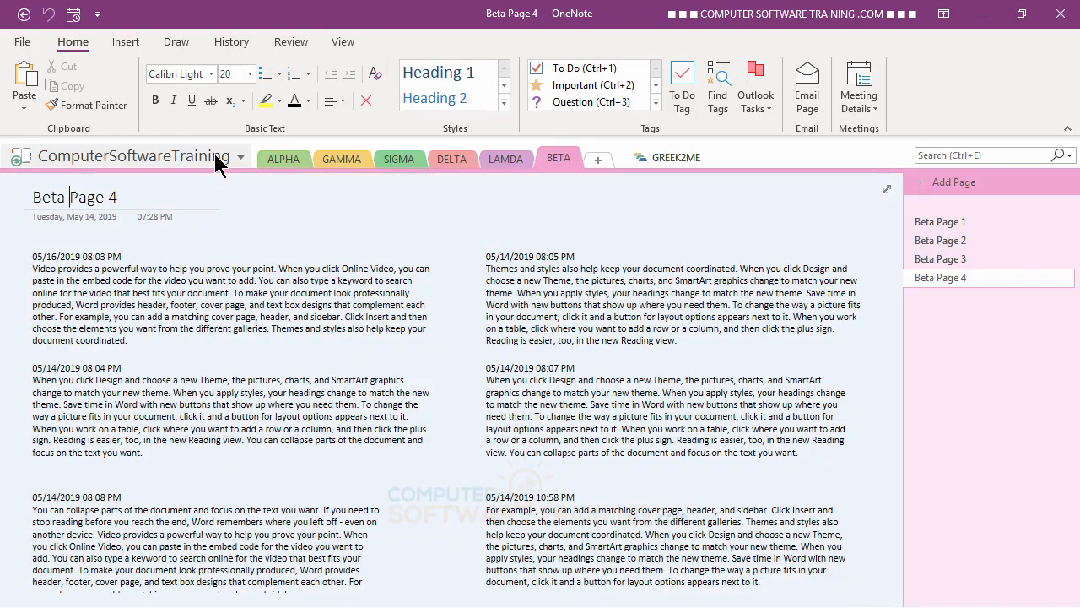
# Move the BETA section into the GREEK2ME section group.
pyautogui.rightClick(565, 160)
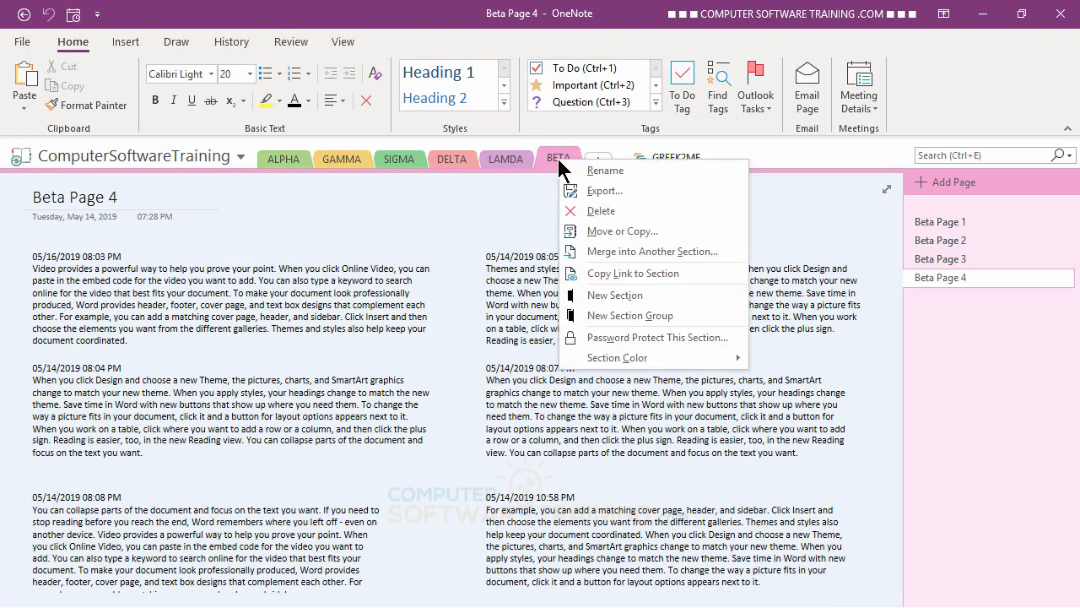
pyautogui.click(618, 231)
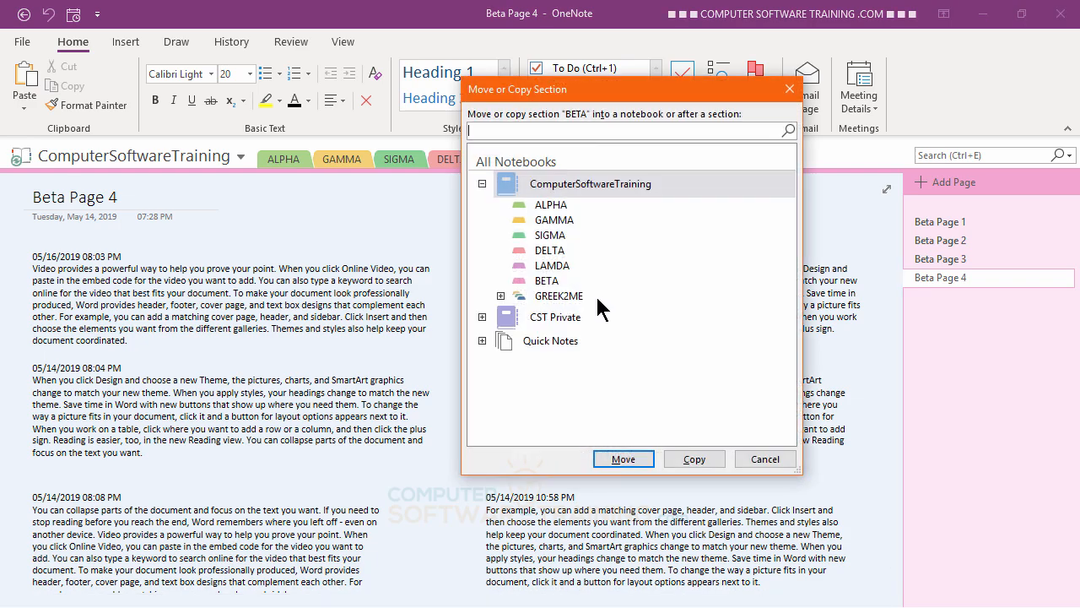
pyautogui.click(516, 297)
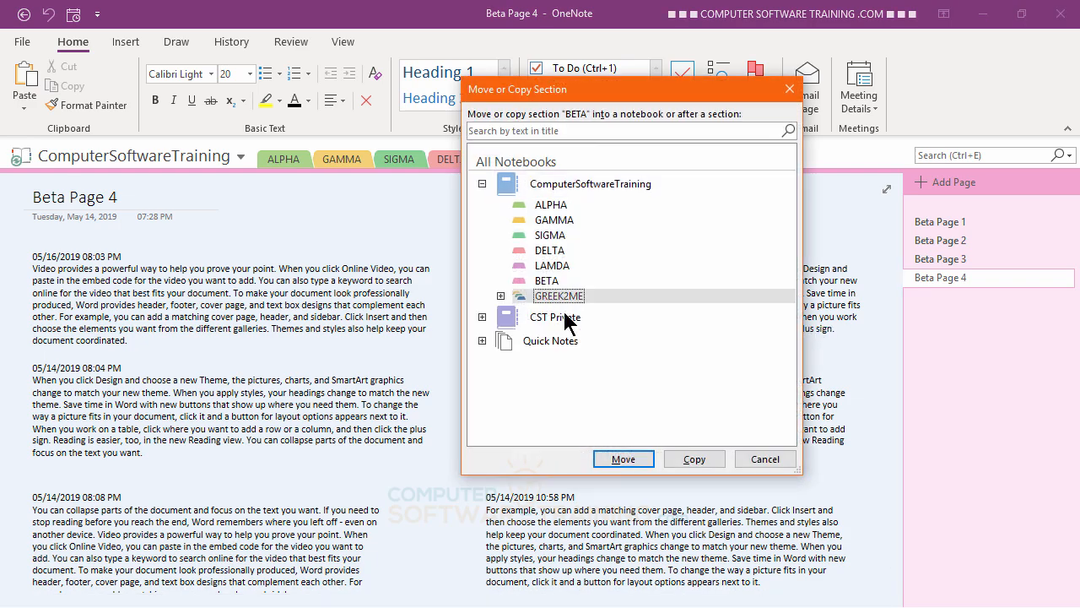
pyautogui.click(623, 463)
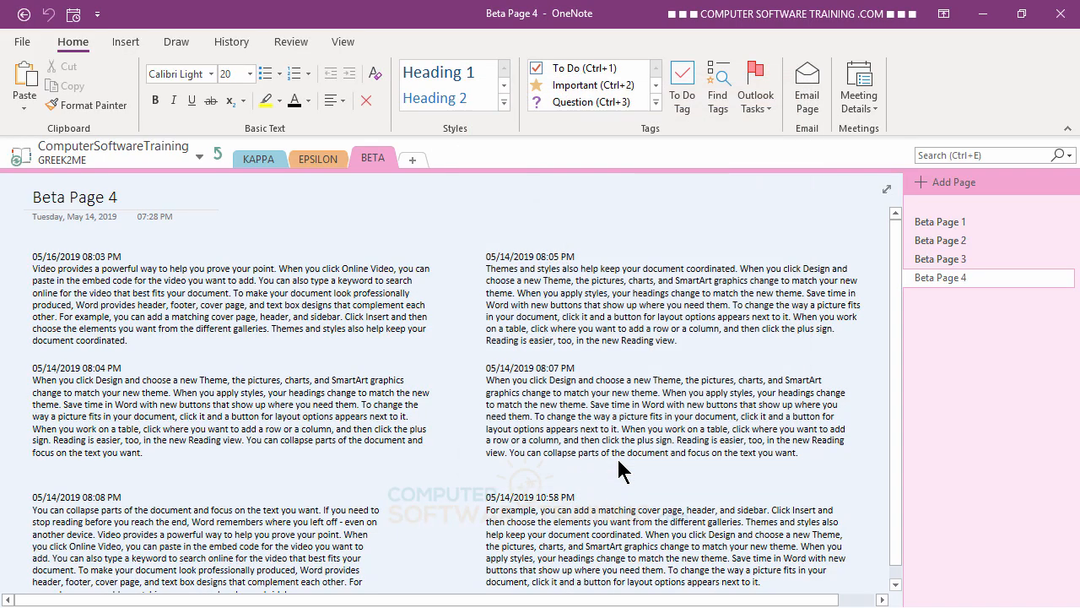
# Check the KAPPA, EPSILON and BETA sections inside the GREEK2ME group and return to the notebook's top level.
pyautogui.click(268, 166)
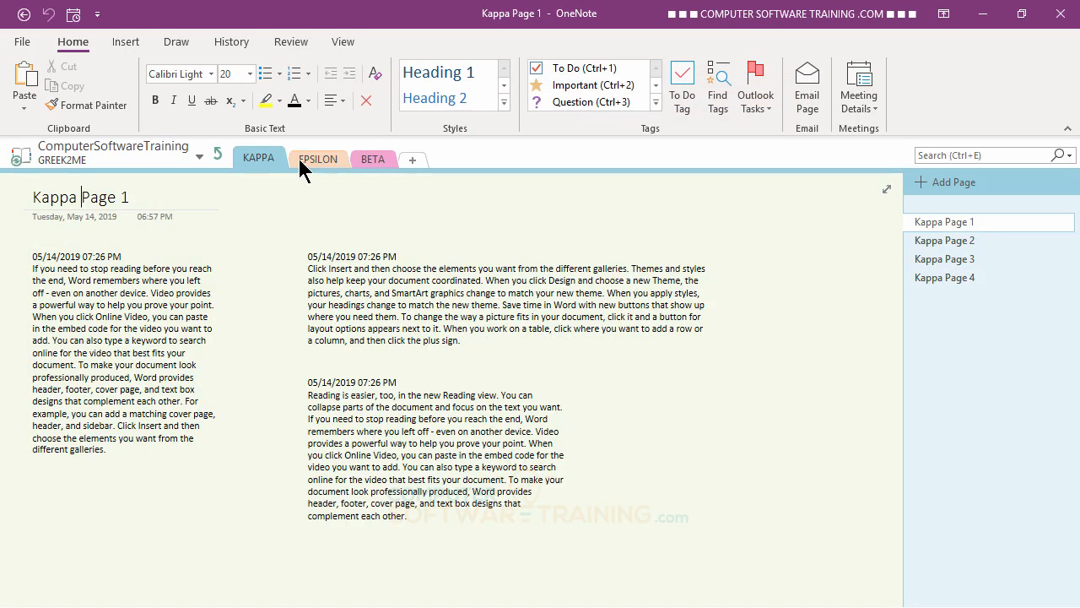
pyautogui.click(314, 160)
pyautogui.click(373, 160)
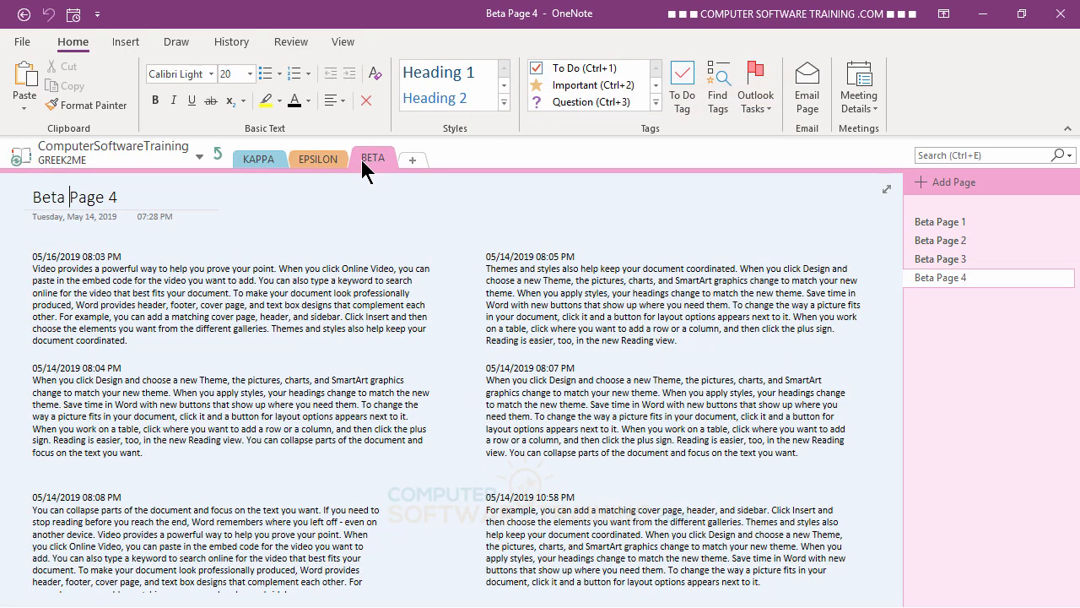
pyautogui.click(217, 155)
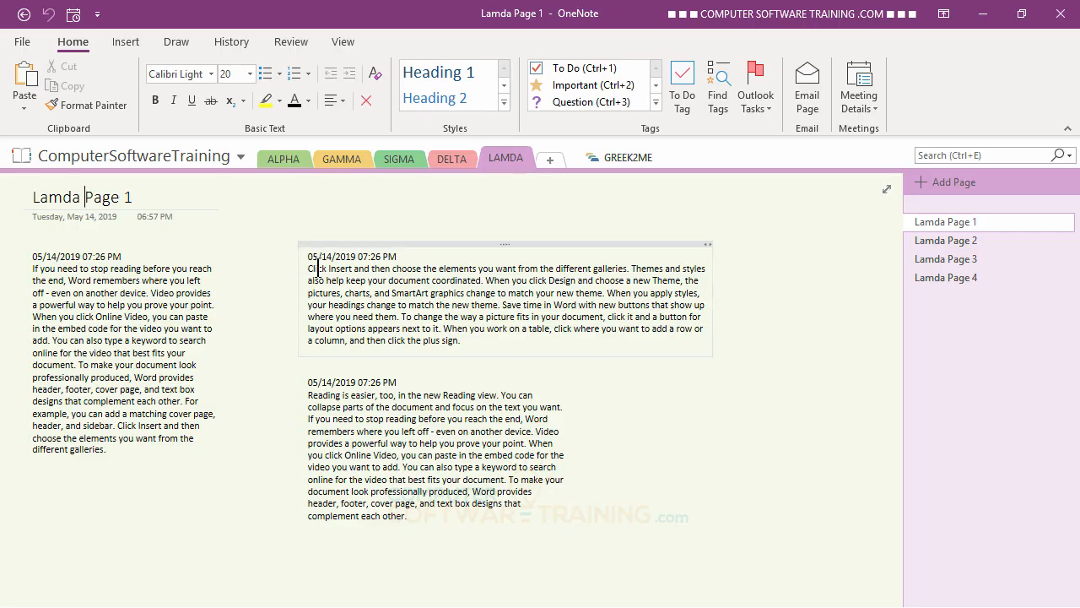
# Go through the ALPHA section to the GAMMA section, view Gamma Page 1 and return to Gamma Page 4.
pyautogui.click(294, 159)
pyautogui.click(328, 156)
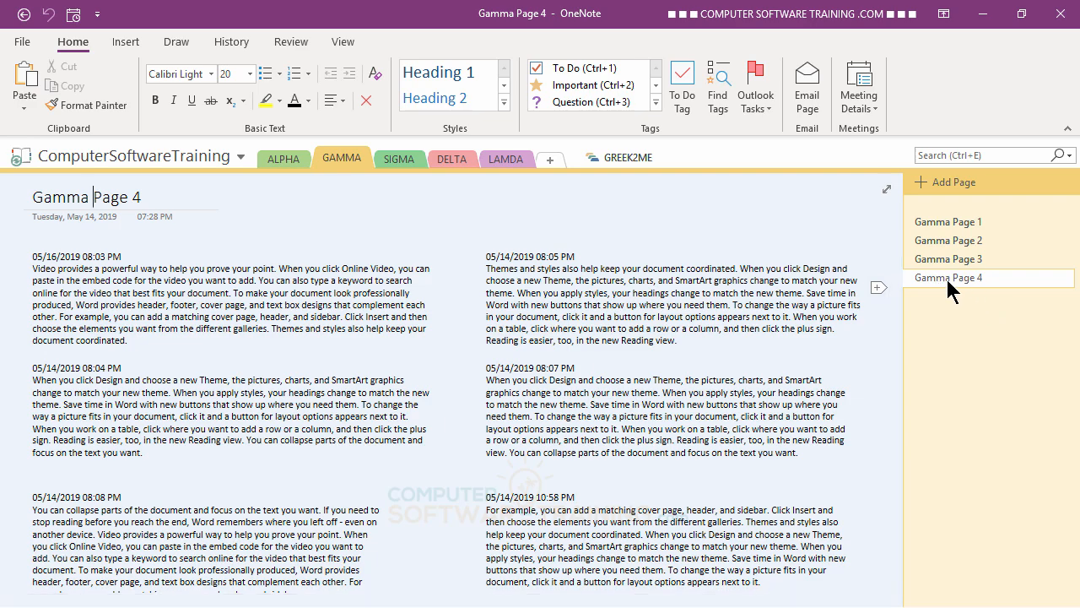
pyautogui.click(954, 221)
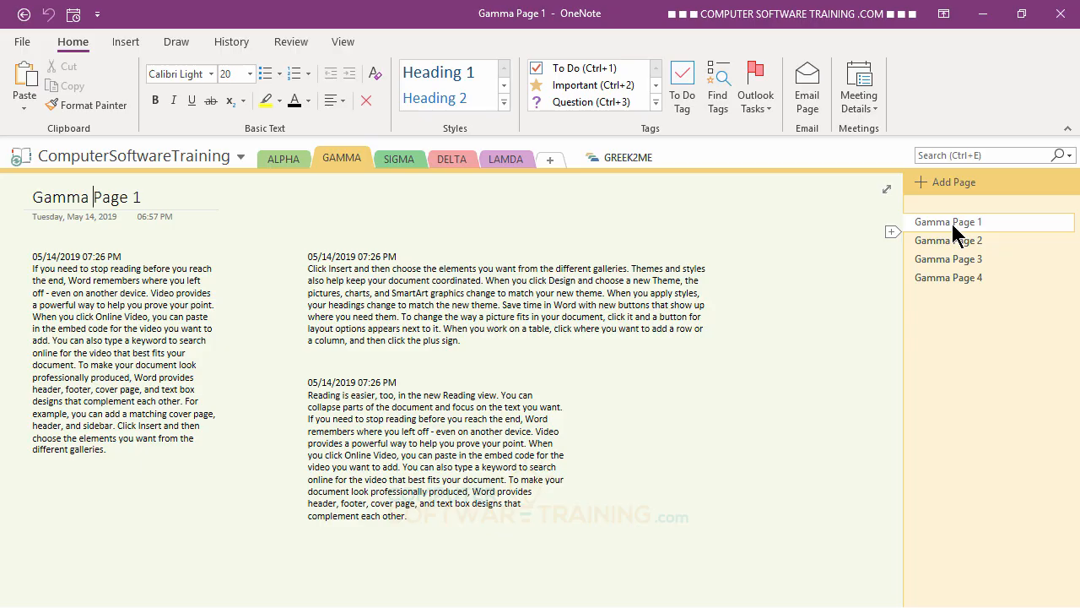
pyautogui.click(948, 277)
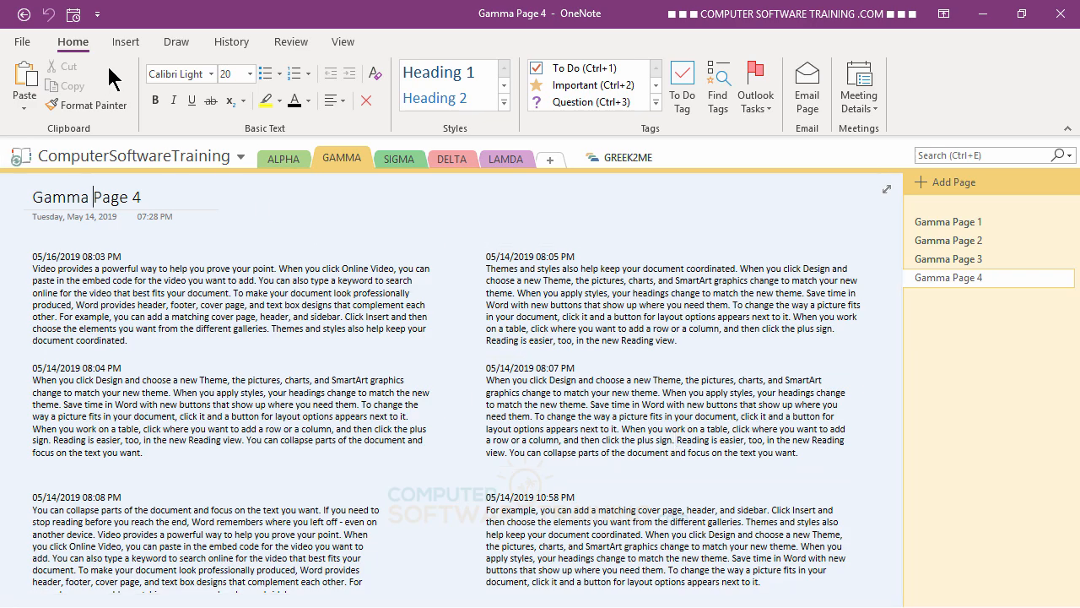
# Insert blank vertical space on Gamma Page 4 above the 08:04 PM and 08:07 PM notes, below the first row of notes.
pyautogui.click(127, 46)
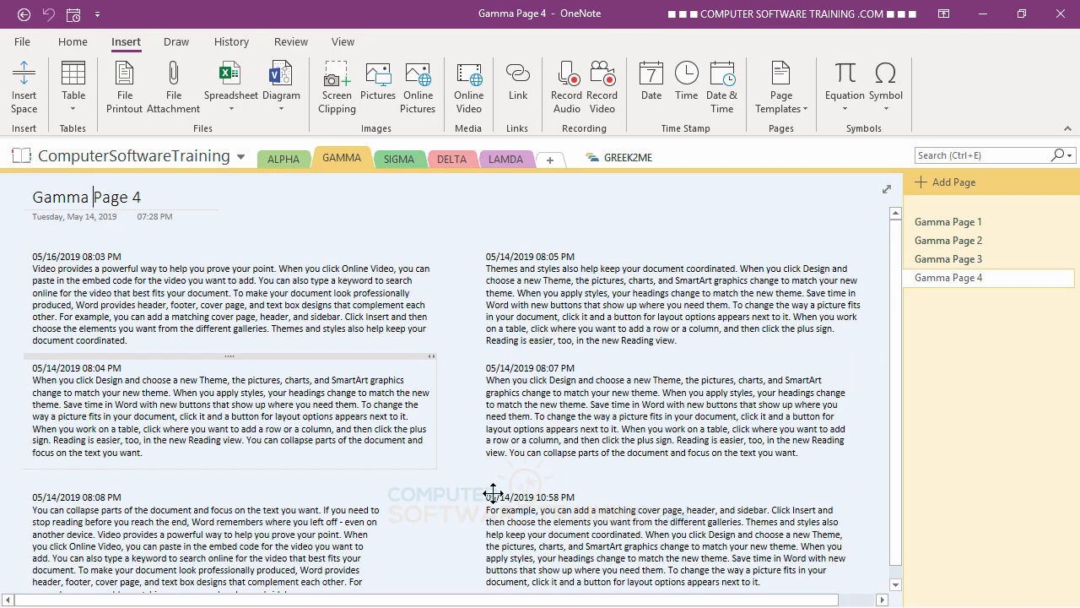
pyautogui.scroll(-1, 564, 469)
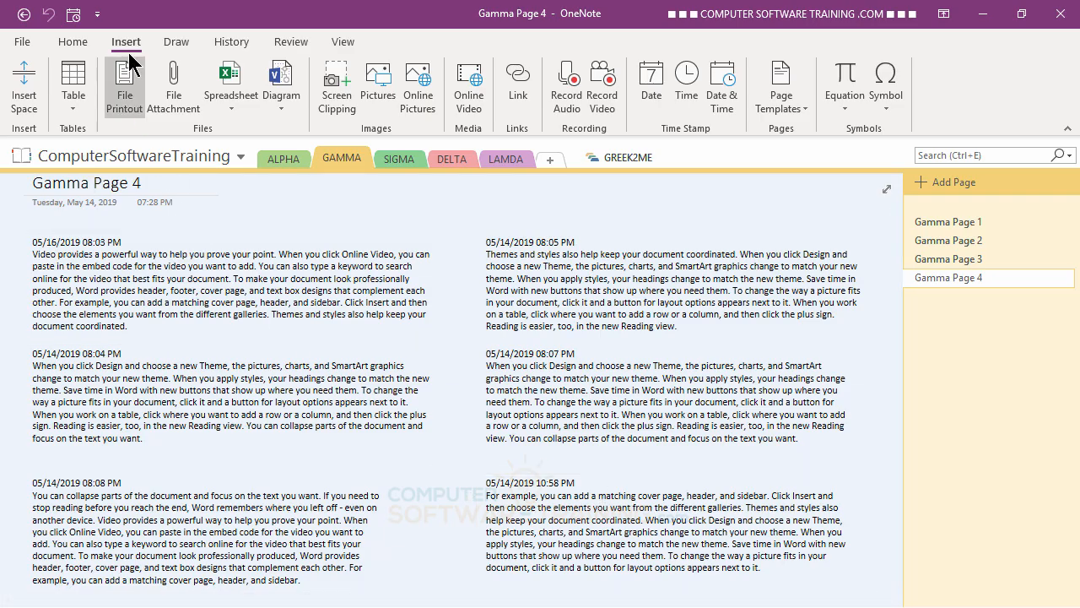
pyautogui.click(23, 82)
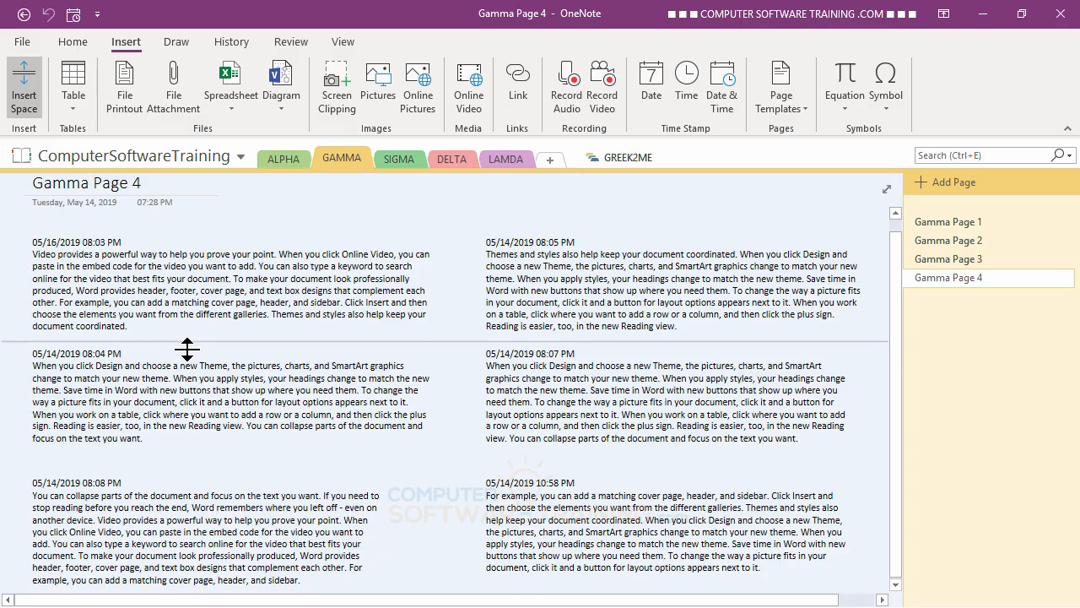
pyautogui.moveTo(188, 349); pyautogui.dragTo(178, 448)
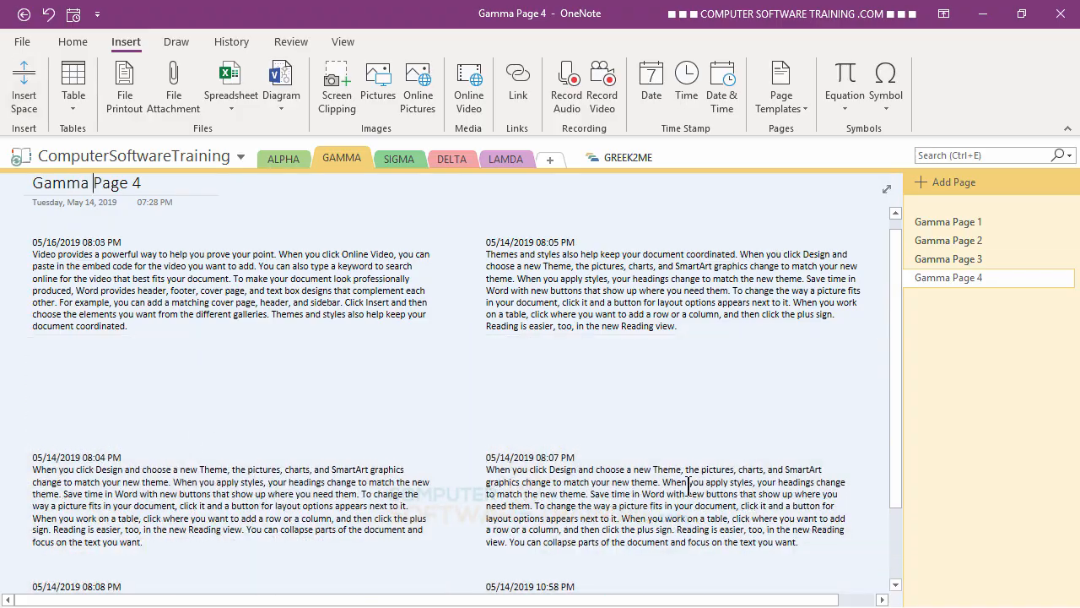
pyautogui.scroll(-3, 666, 466)
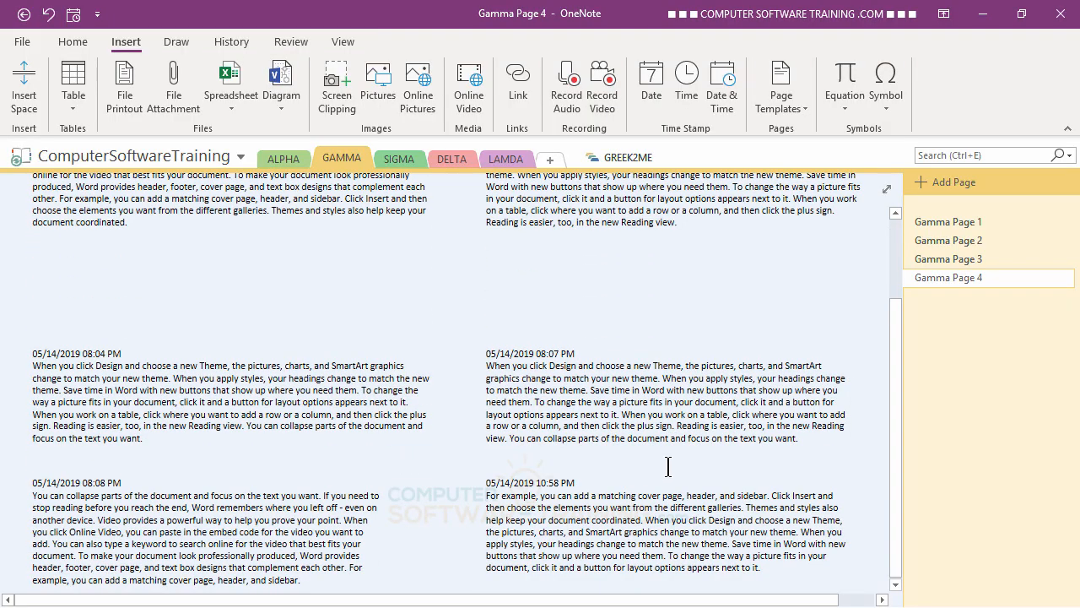
pyautogui.scroll(3, 666, 466)
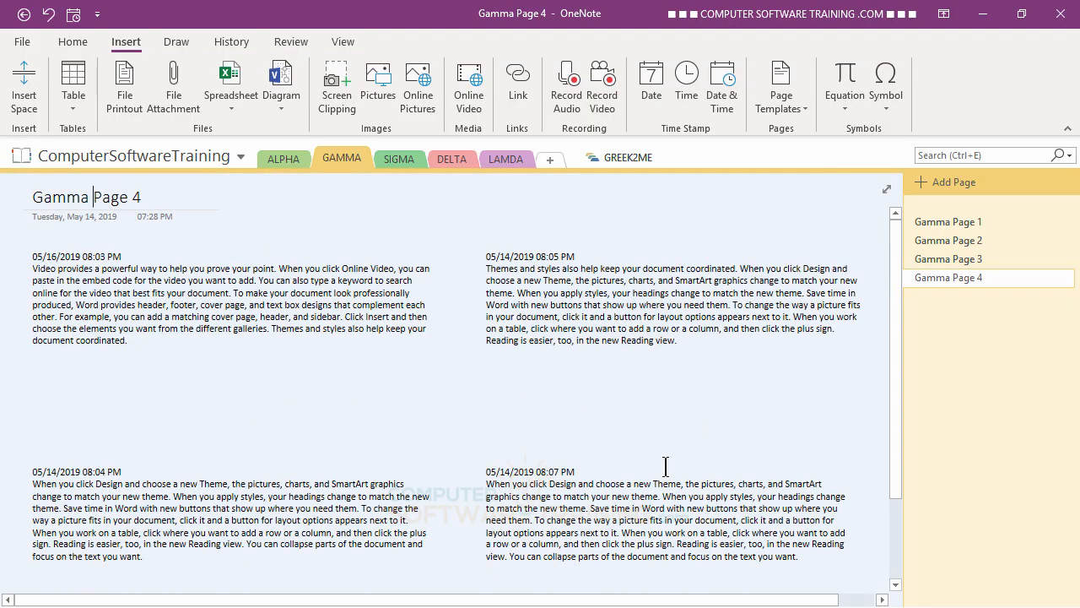
# Start a bulleted list with the medium filled round bullet on a new line at the end of the 08:05 PM note.
pyautogui.scroll(-3, 666, 466)
pyautogui.scroll(3, 666, 465)
pyautogui.click(693, 340)
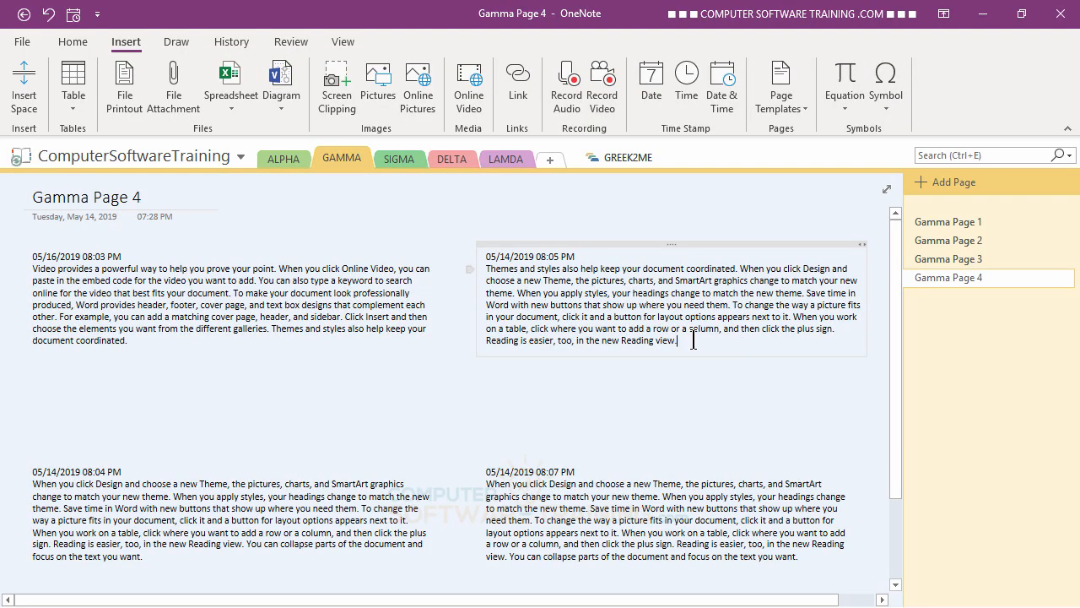
pyautogui.press('Return')
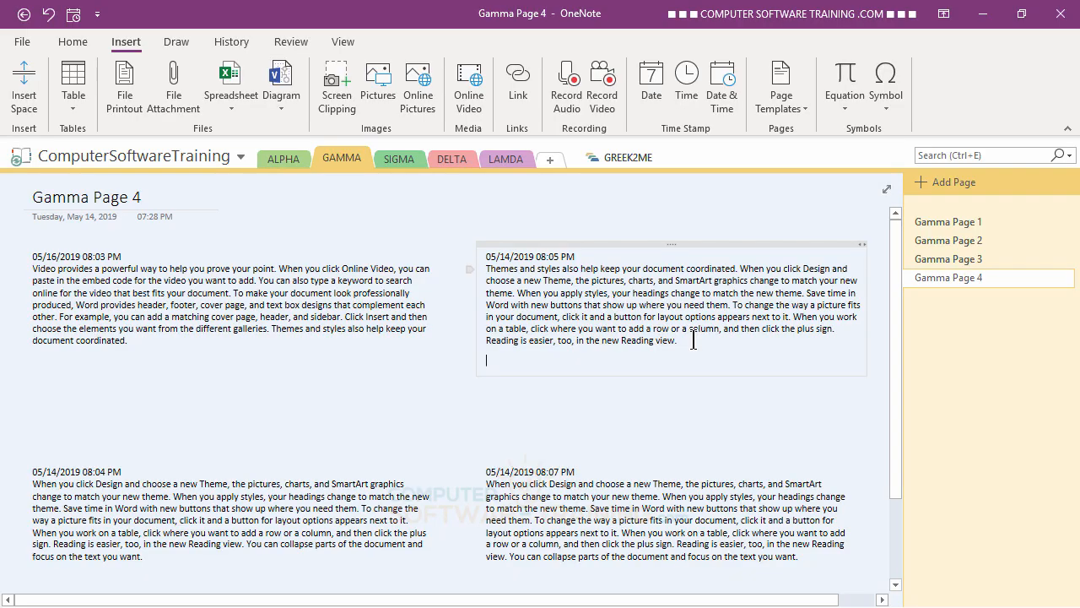
pyautogui.click(79, 42)
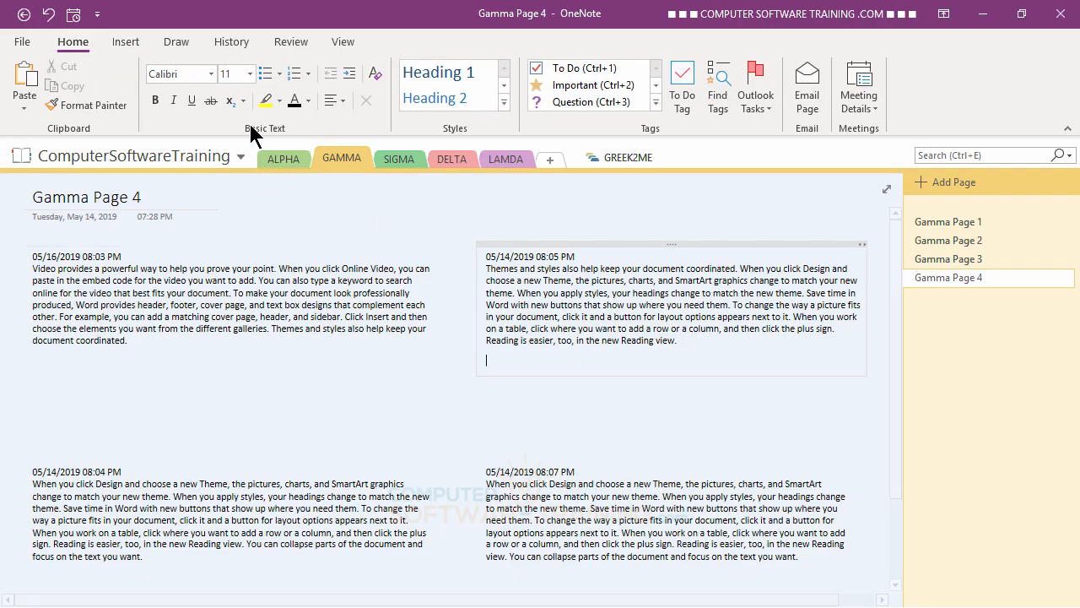
pyautogui.click(279, 74)
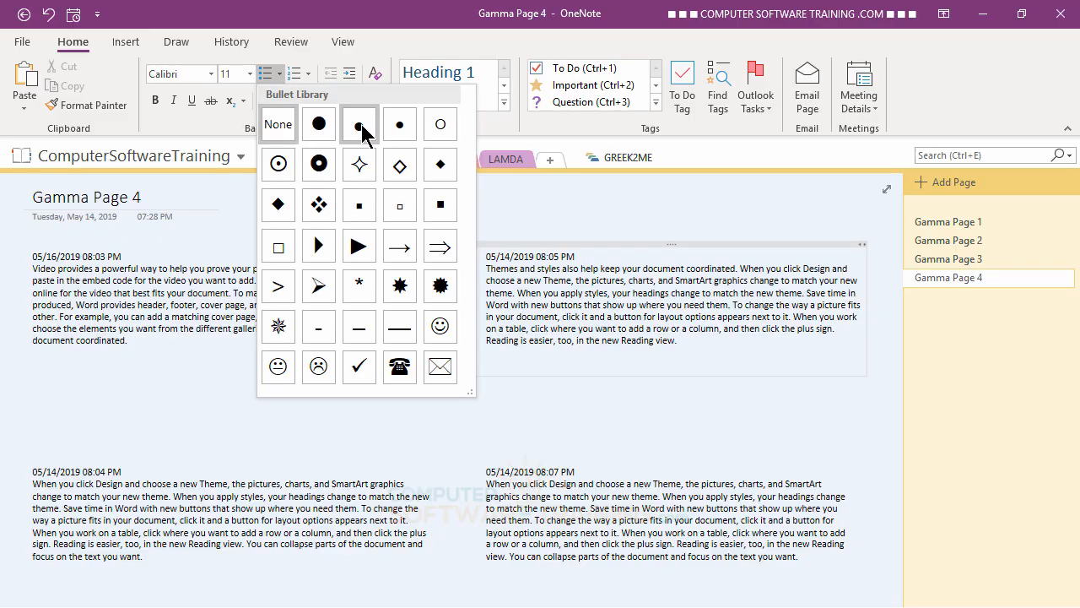
pyautogui.click(359, 126)
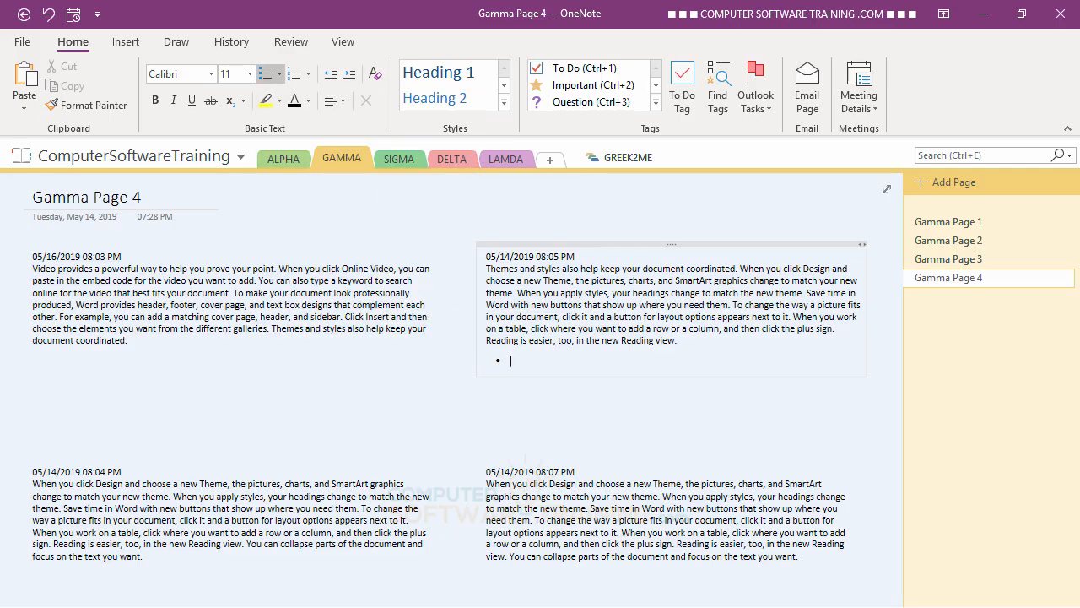
# Fill the bulleted list in the 08:05 PM note with three top-level items of one-line filler text.
pyautogui.write('Jlvkjcjvkxcjvkjkvjxclkjv xckjvxckl jlkx cv kxcjklv')
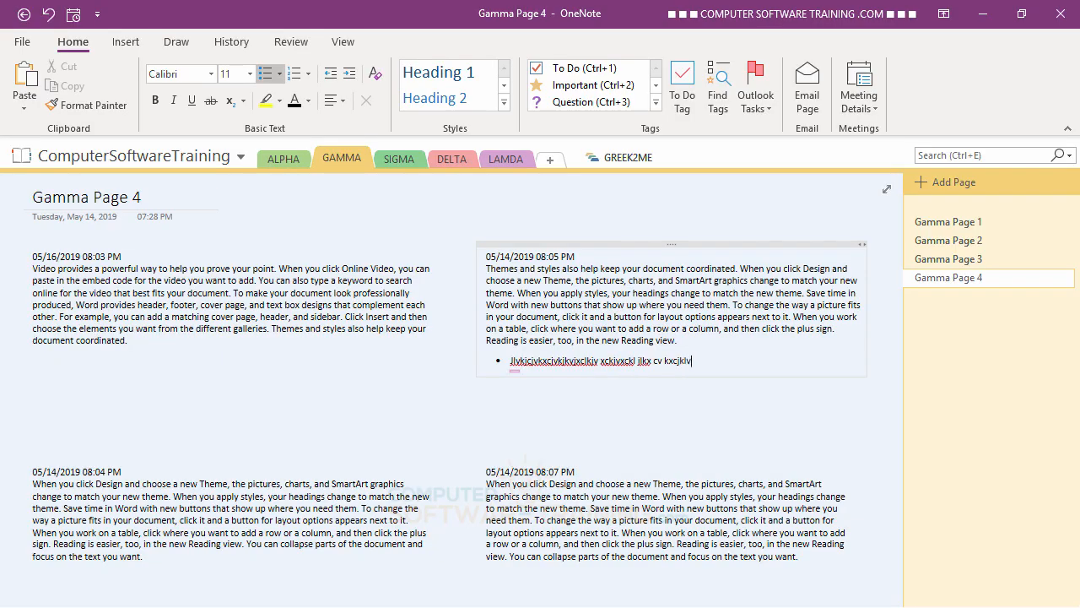
pyautogui.write('j cxlk vjx')
pyautogui.press('Return')
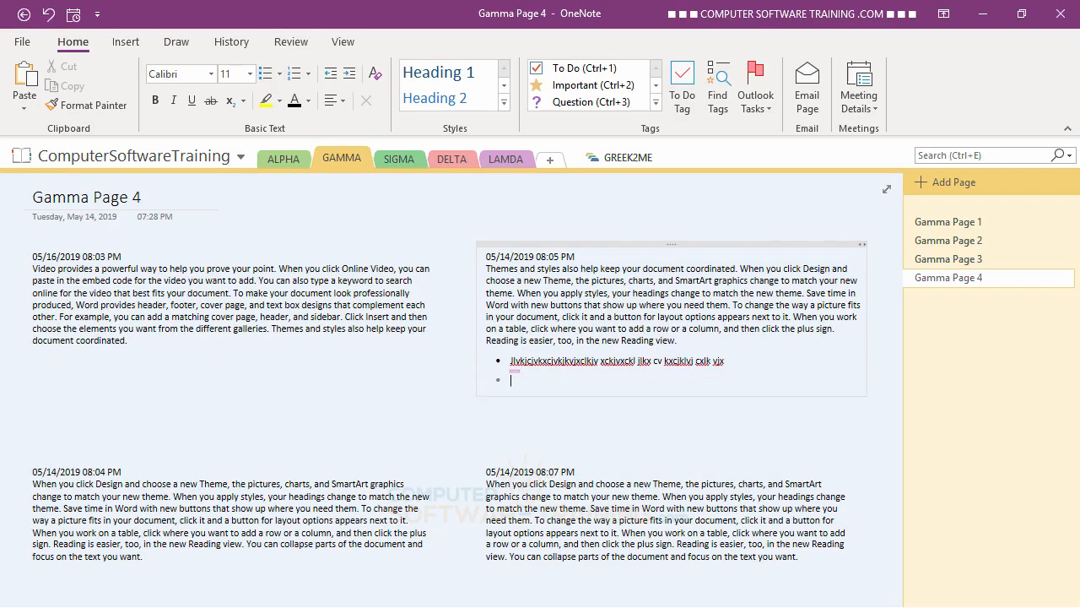
pyautogui.write('Jckvljxclkj xclkjvlxcjkjcx klvj xcklvj xclkjvlkcxjvlkxcj lkvj xl')
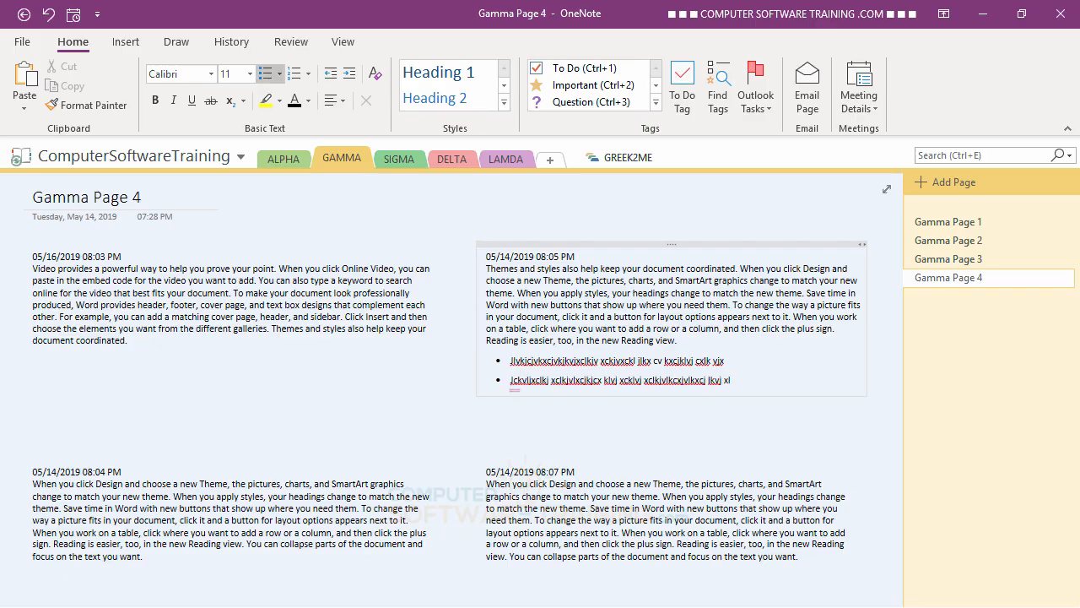
pyautogui.press('Return')
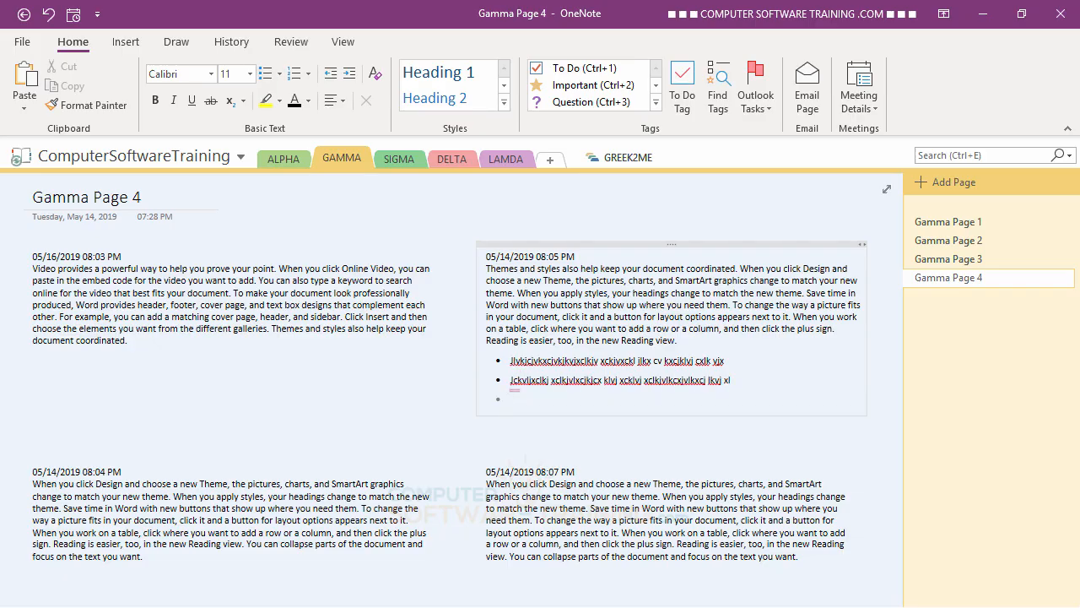
pyautogui.write('Kcjvkxcjklvjxcklj vxckljvklxcjklvj xlkjv xclkj vlkxcj v lkxj')
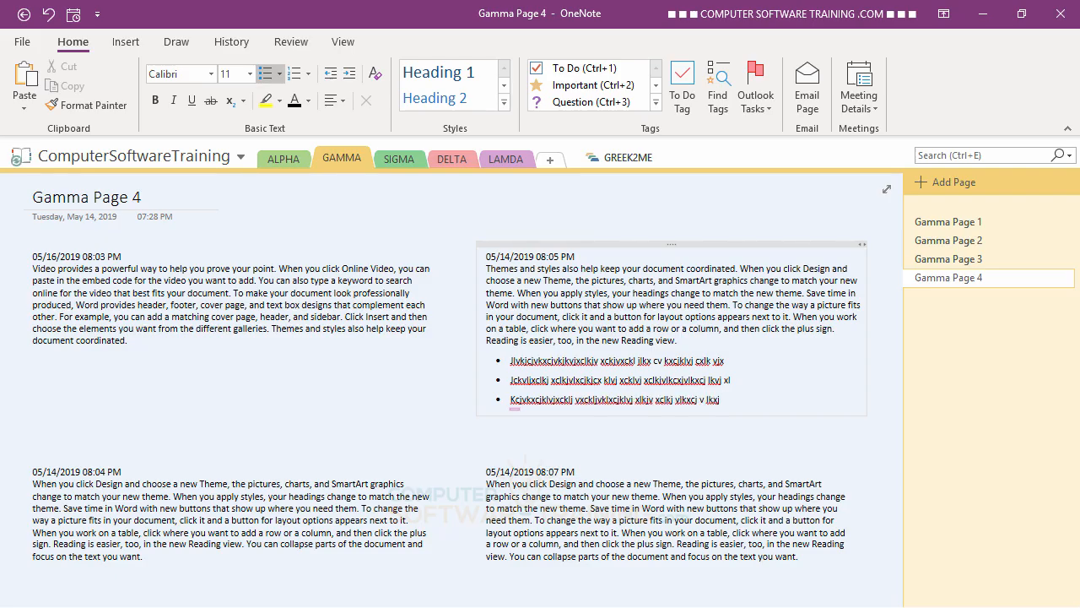
# Add three second-level bullets with short filler text beneath the first bullet of the list.
pyautogui.click(740, 364)
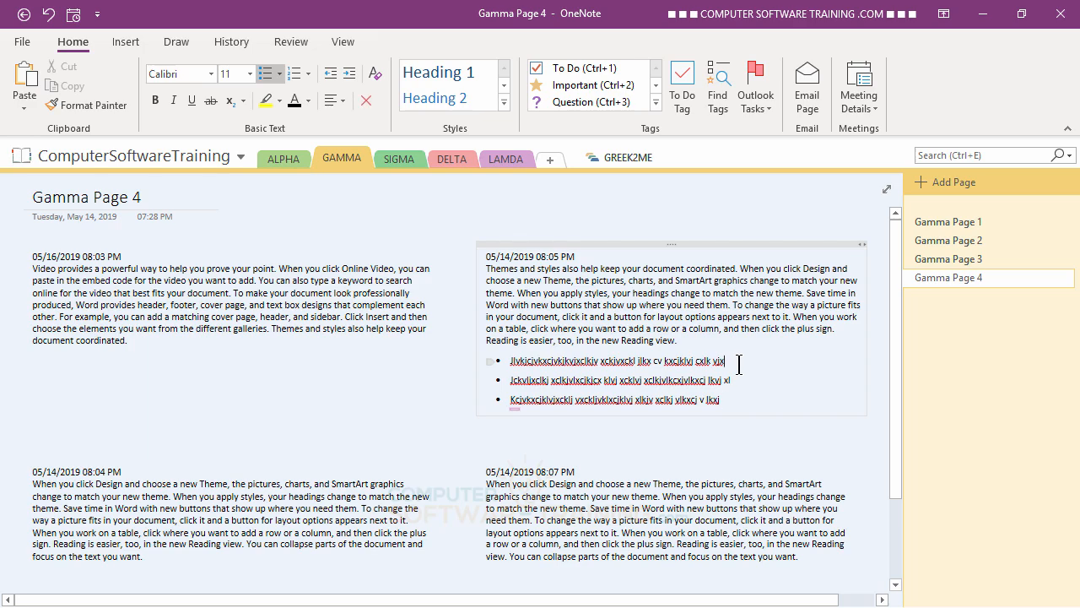
pyautogui.press('Return')
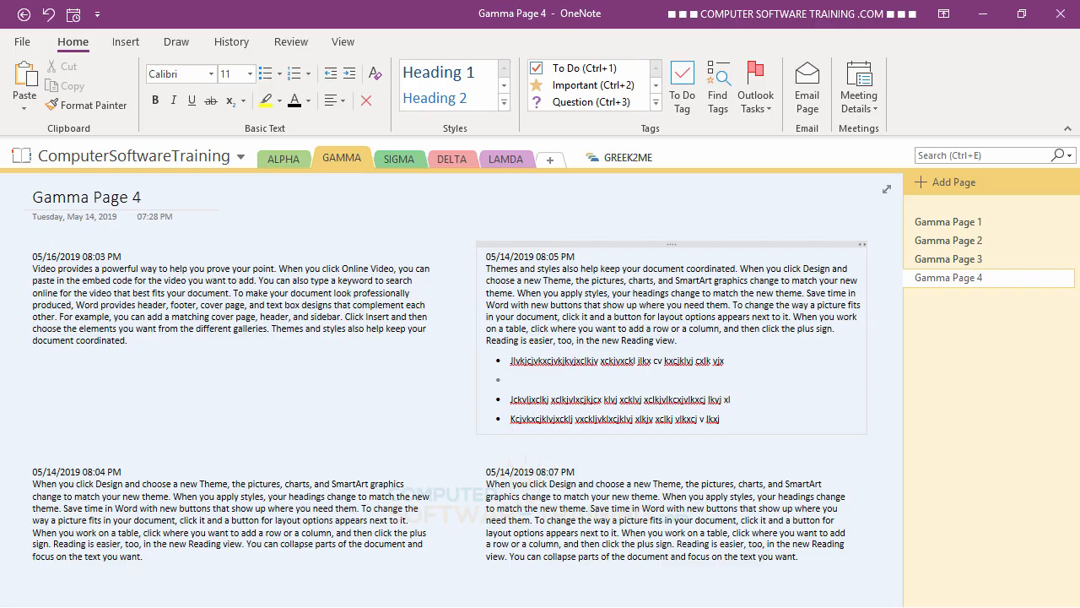
pyautogui.press('Tab')
pyautogui.write('Hjhjhjhkjhjkhjkh kjhjkh kjh kjh kj')
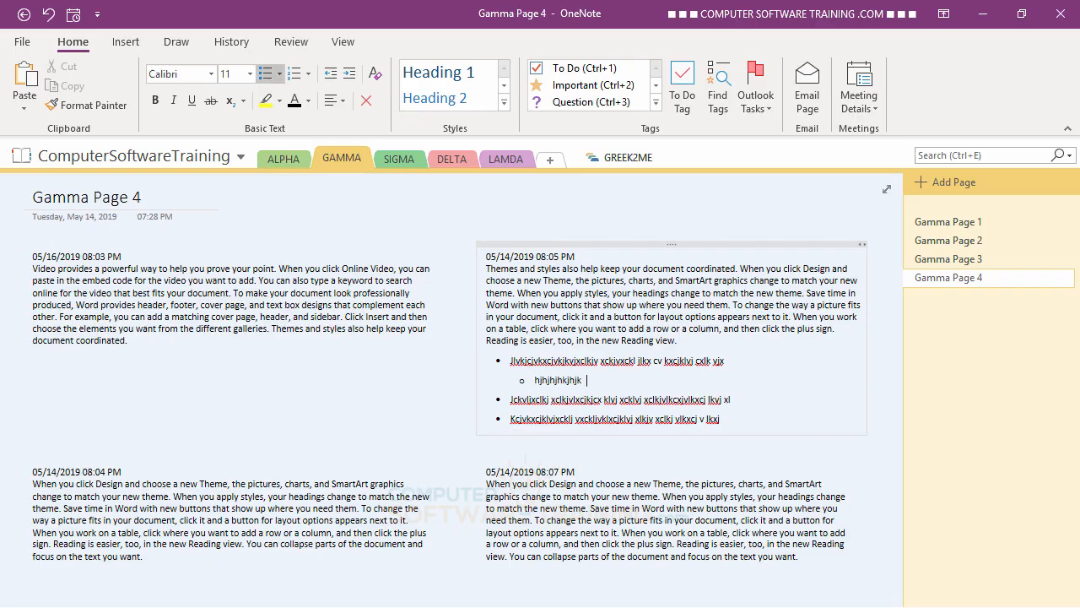
pyautogui.write('h kj')
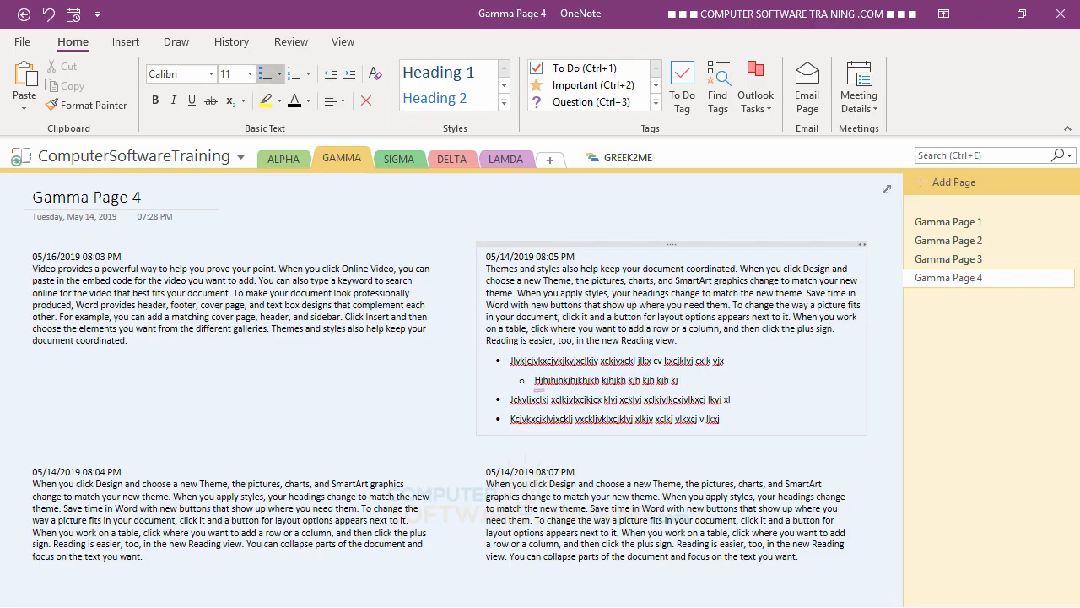
pyautogui.press('Return')
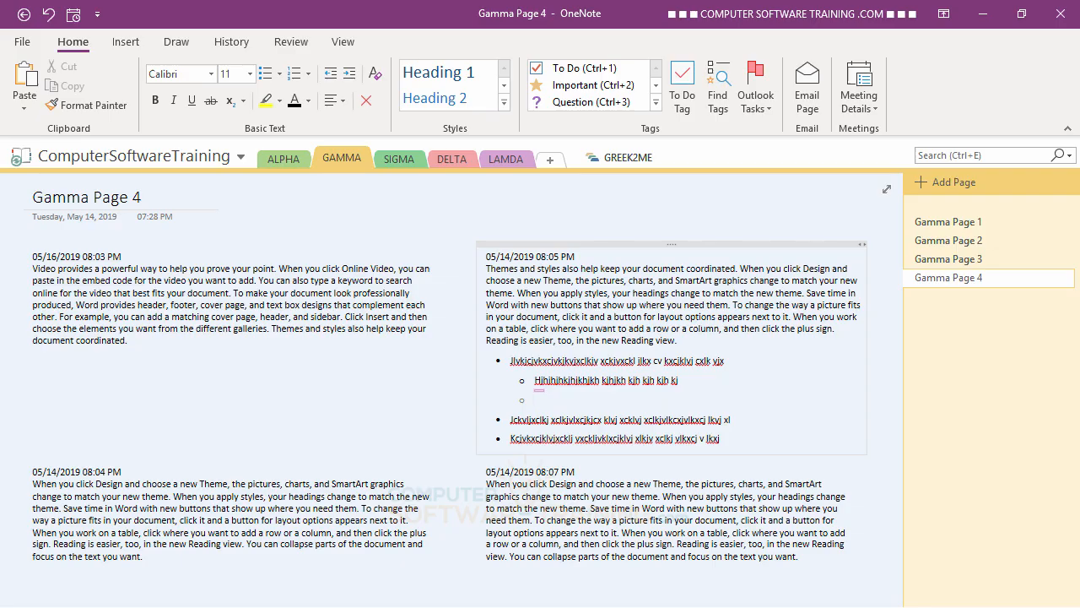
pyautogui.write('Hjg hg hg hjg ')
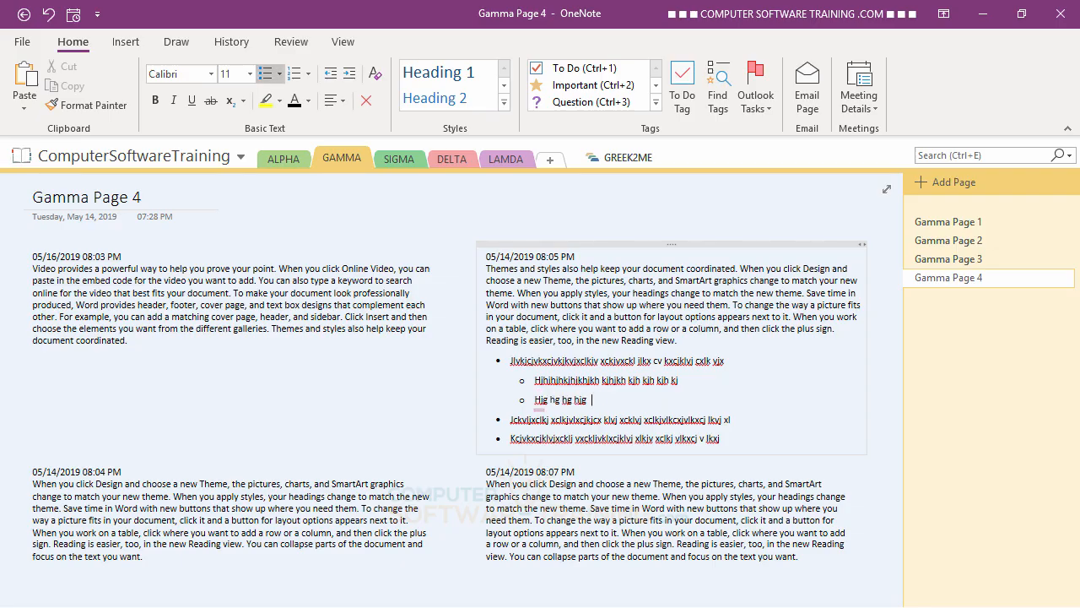
pyautogui.write('jhg hjg hjgjhg hgjh gjh')
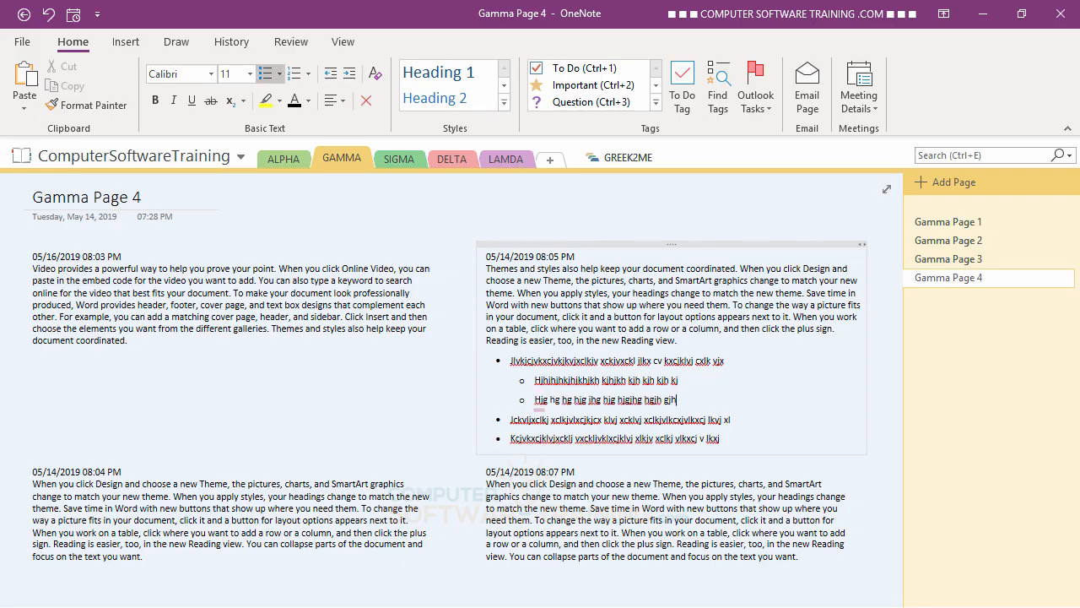
pyautogui.press('Return')
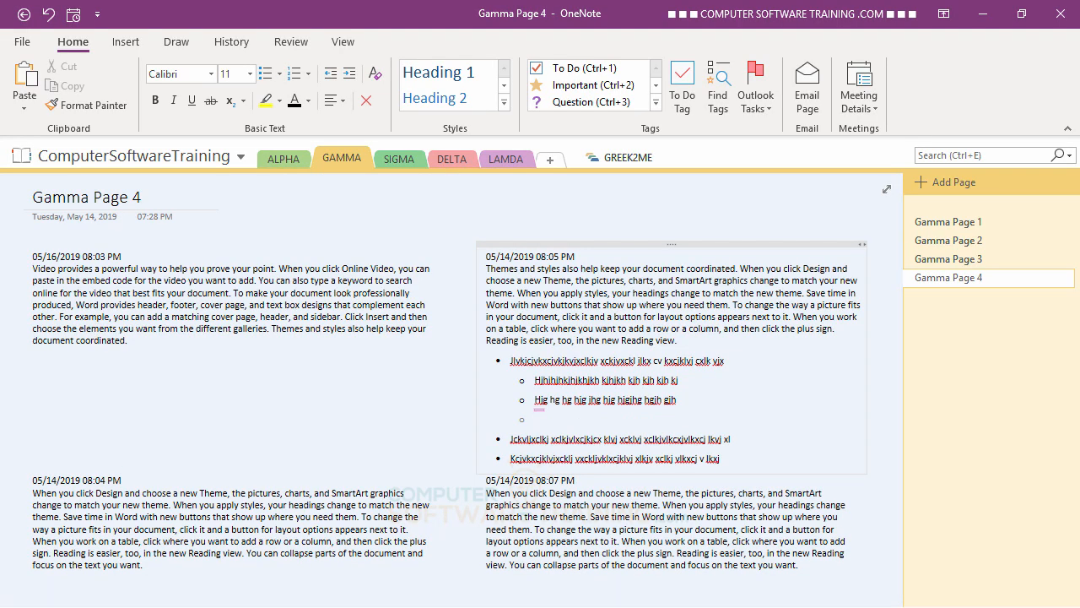
pyautogui.write('hjkh jkh jkhjhjkh jkh kjh kj hk hk h')
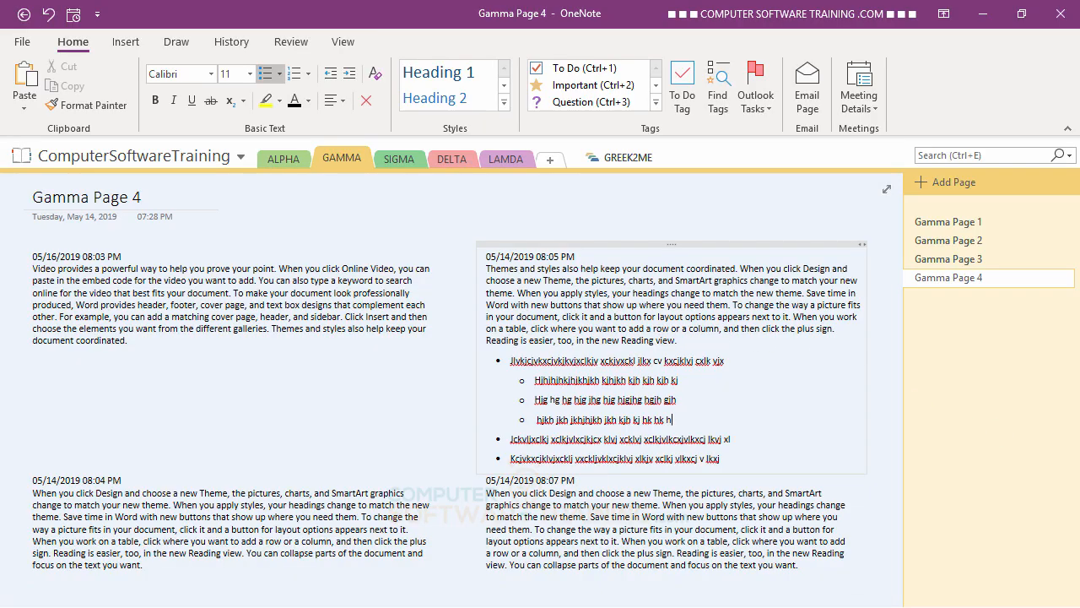
# Add two third-level bullets beneath the last second-level bullet: "G hg hg hg hg hgjhg jhg" and "Gfgh fhg fhgfghf ghf hgf hg".
pyautogui.click(812, 564)
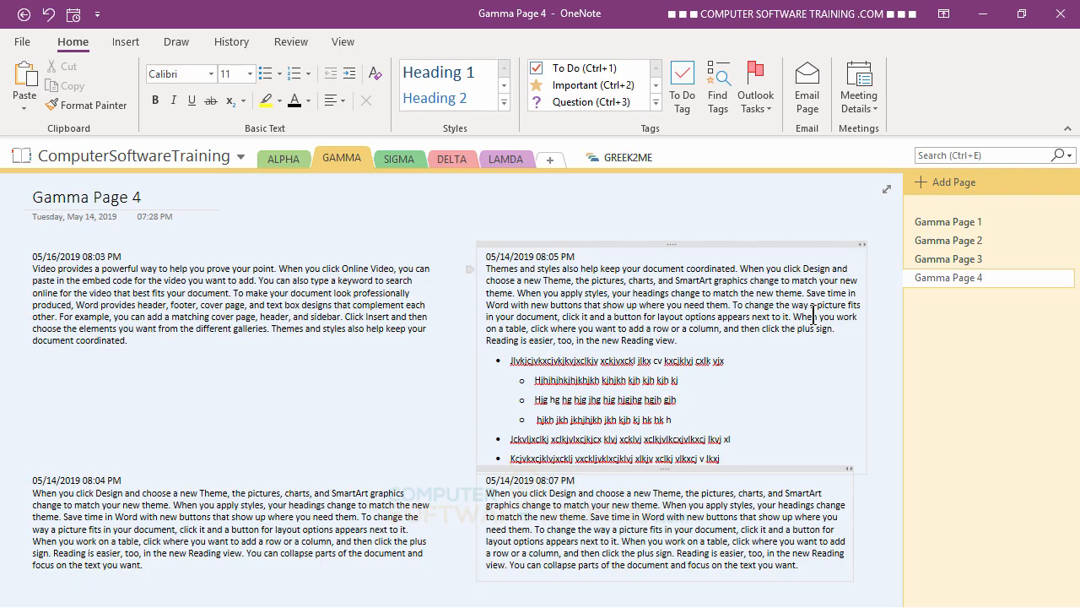
pyautogui.click(745, 454)
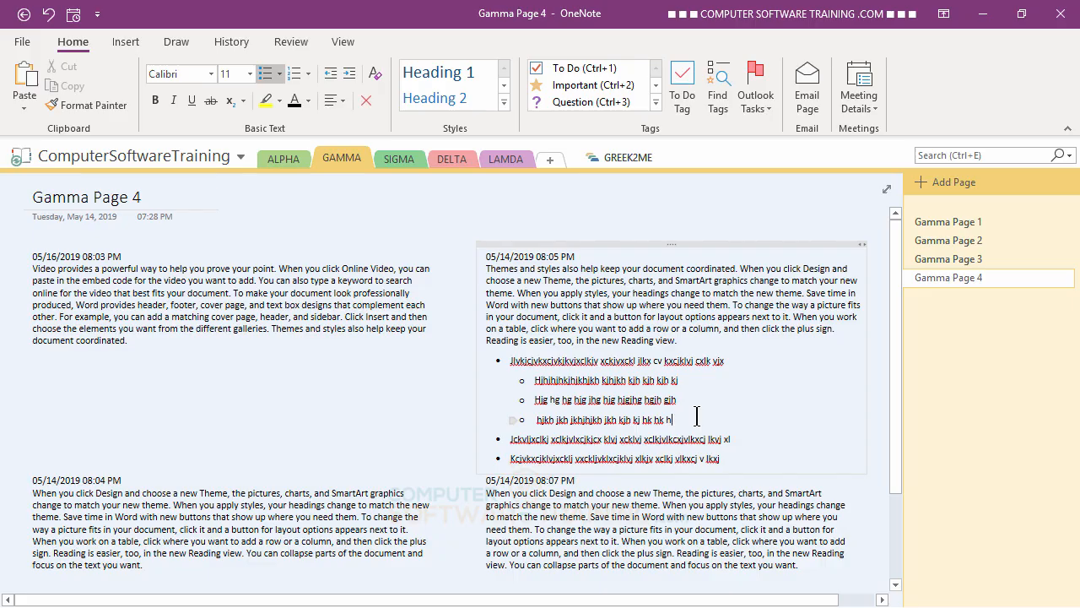
pyautogui.press('Return')
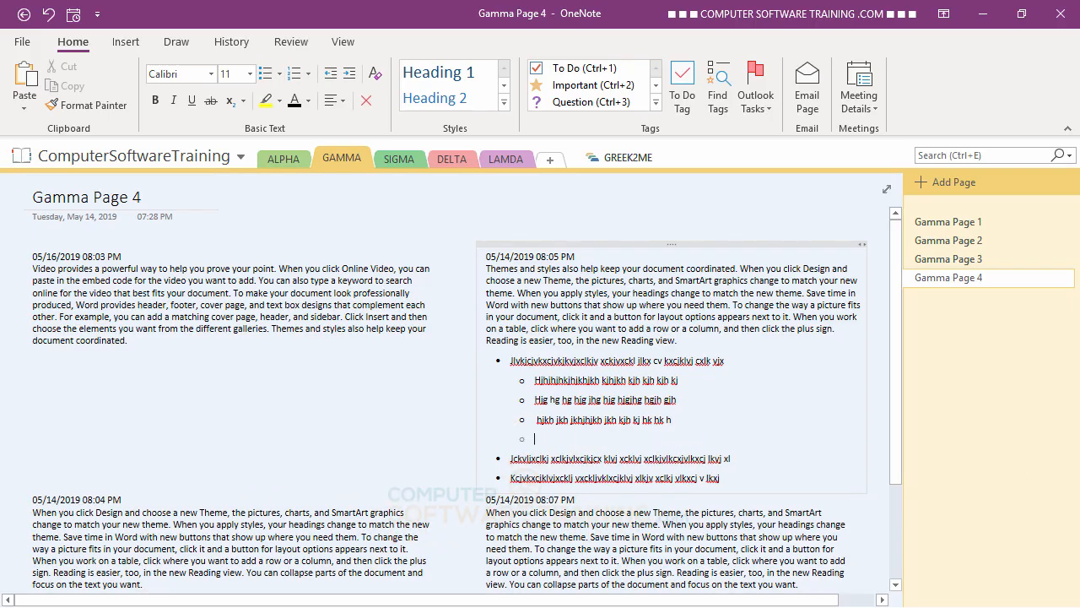
pyautogui.press('Tab')
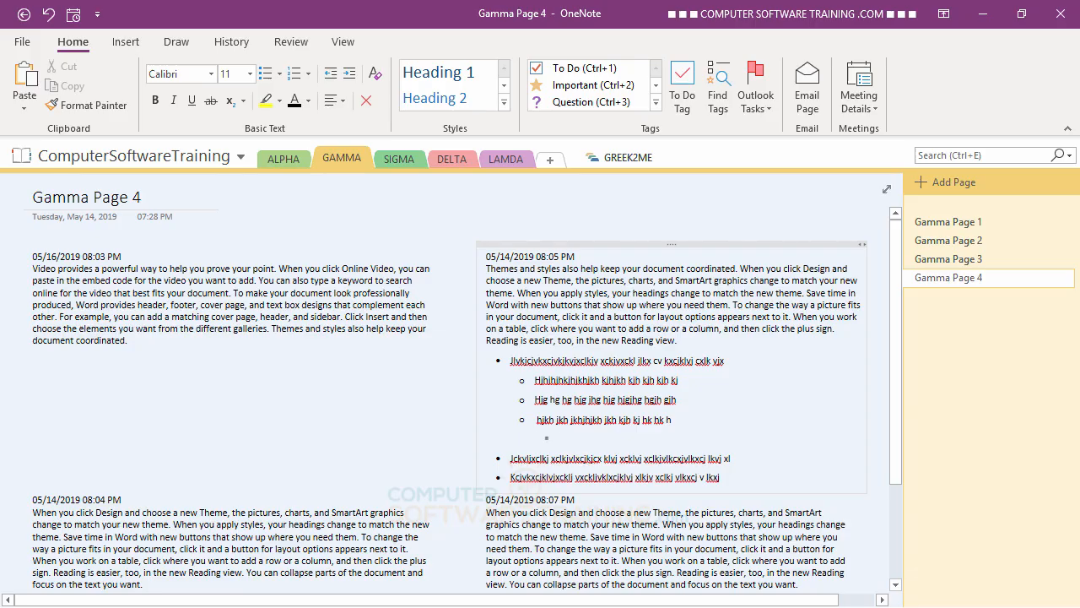
pyautogui.write('G hg hg hg hg hgjhg jhg')
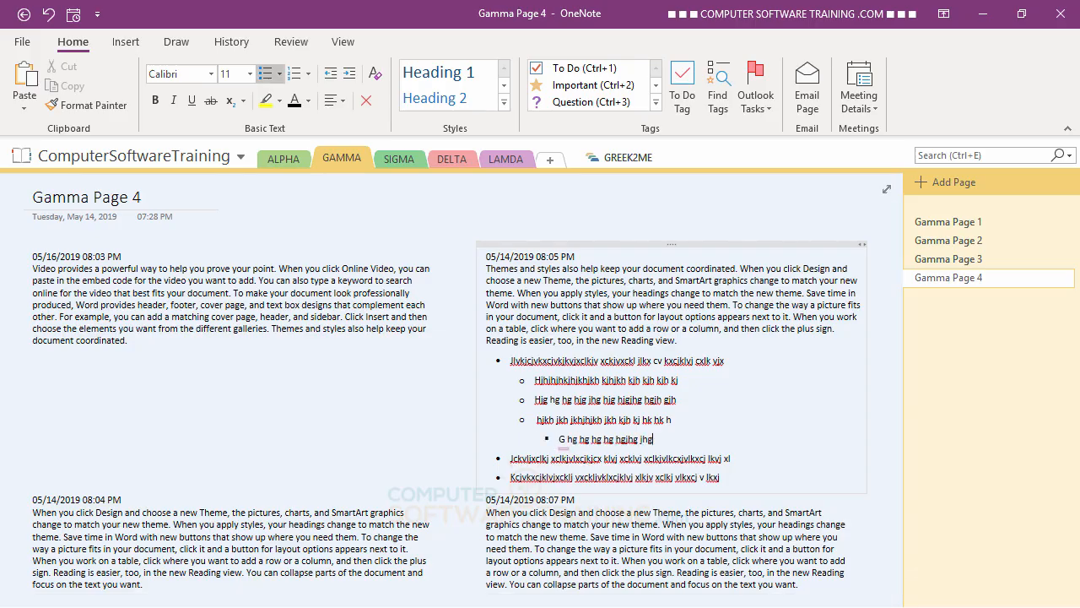
pyautogui.press('Return')
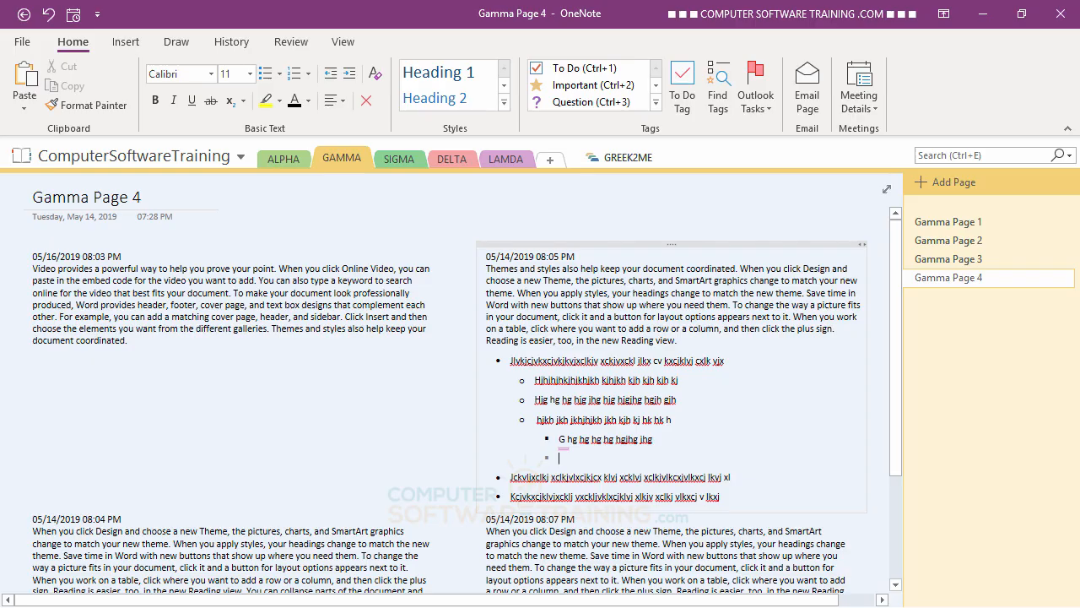
pyautogui.write('Gfgh fhg fhgfghf ghf hgf hg')
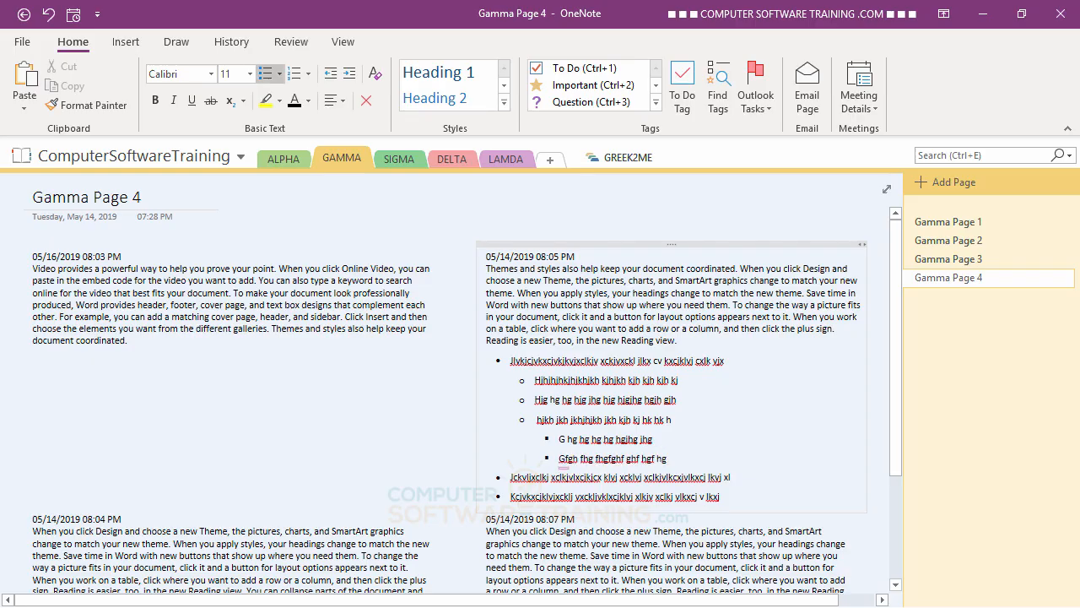
# Add a bullet after the third-level items, promote it two levels to the top level and enter "Jh jkh jkh jkh jkh kjh jk hkj".
pyautogui.press('Return')
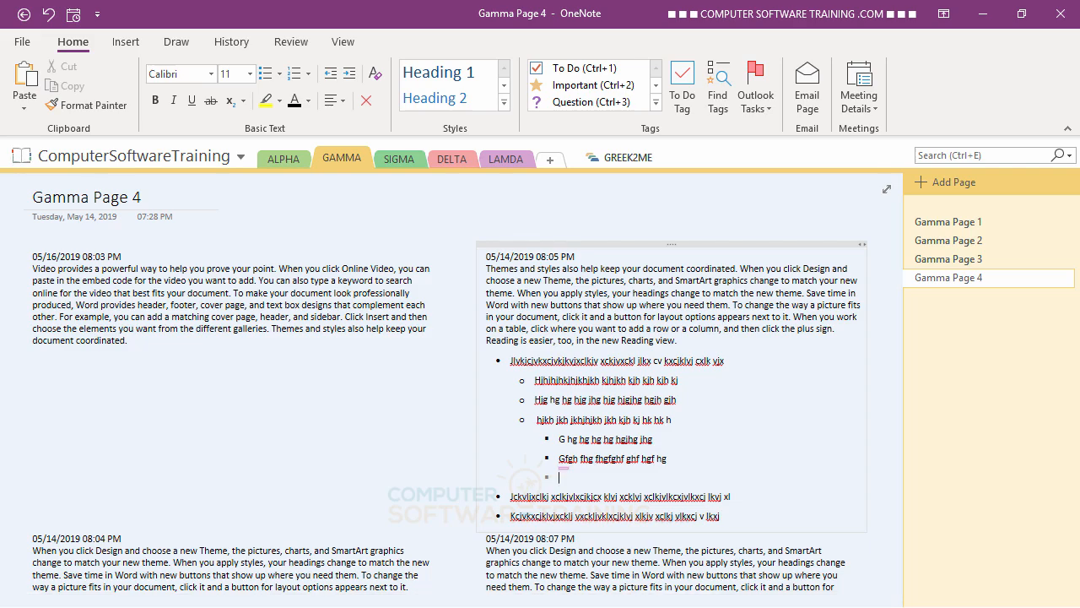
pyautogui.hotkey('shift', 'Tab')
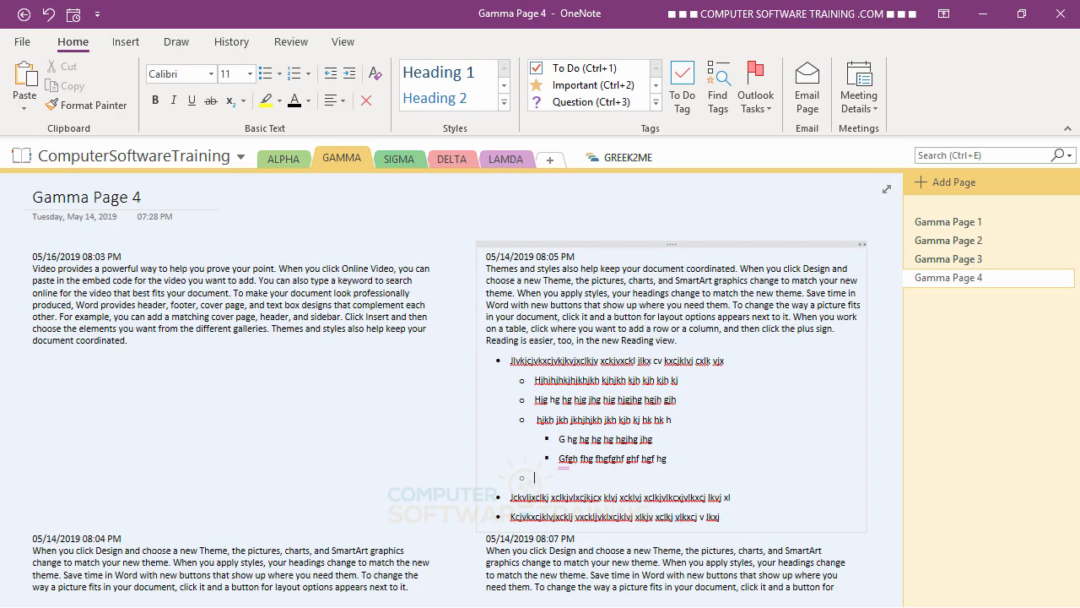
pyautogui.hotkey('shift', 'Tab')
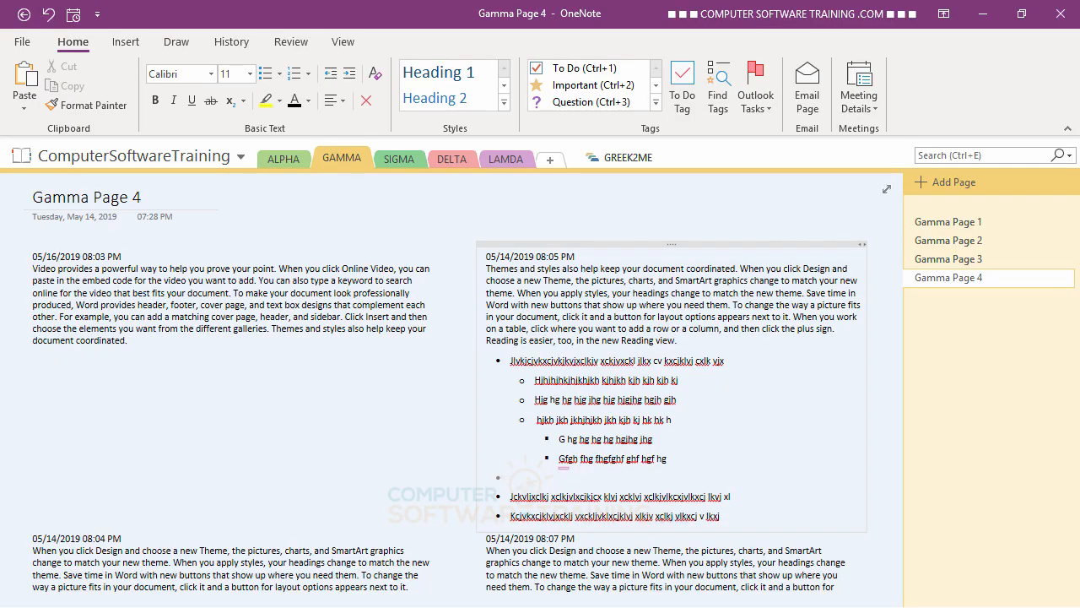
pyautogui.write('Jh jkh jkh jkh jkh kjh jk hkj')
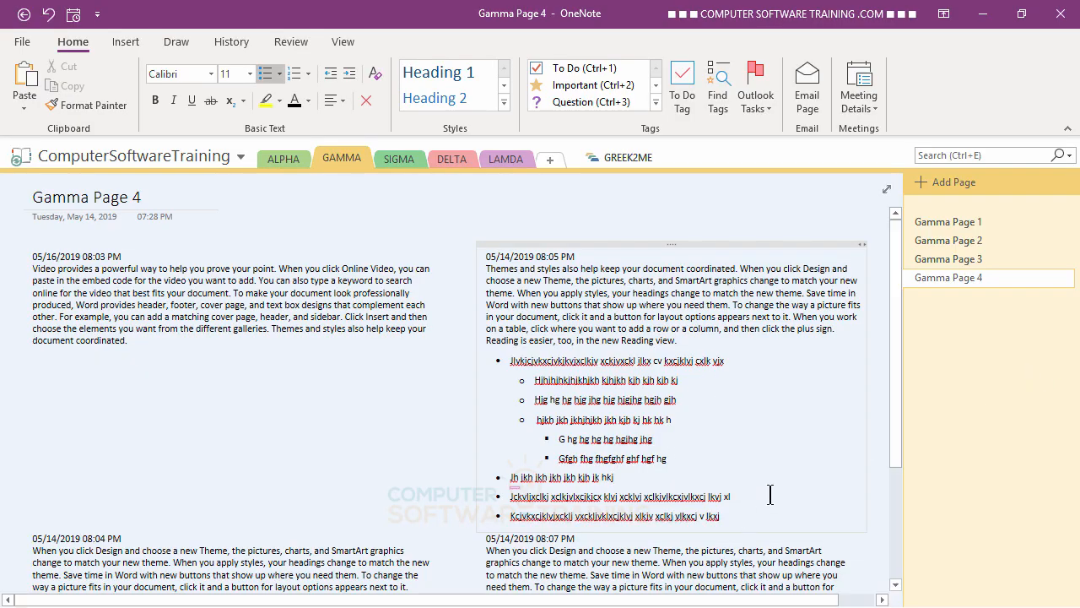
# Insert a bullet above the list's last item, indent it one level, outdent it back to the top level and enter short filler text.
pyautogui.scroll(-2, 770, 495)
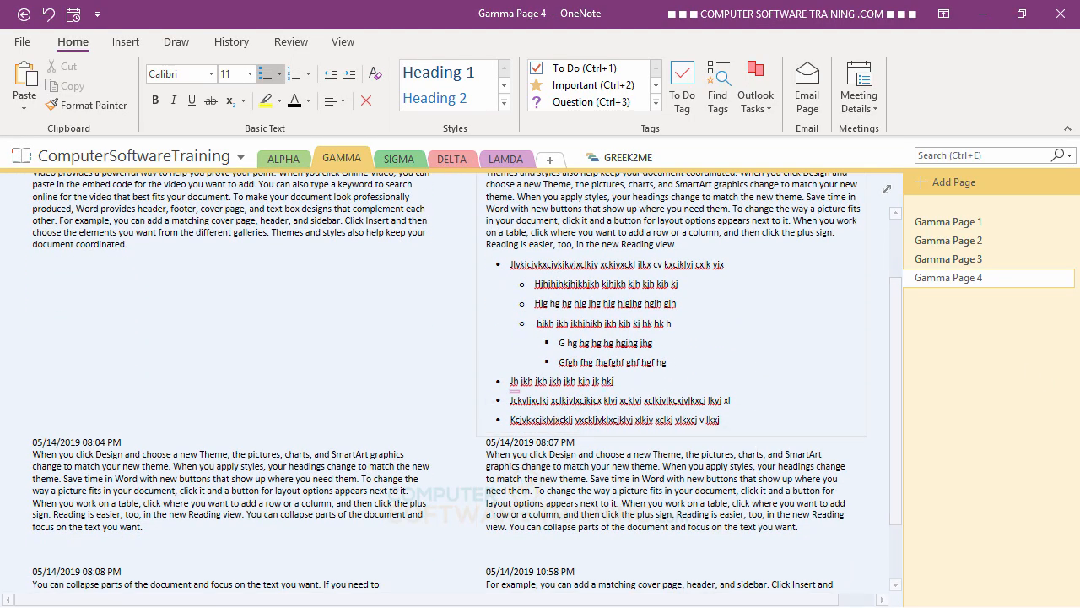
pyautogui.click(731, 401)
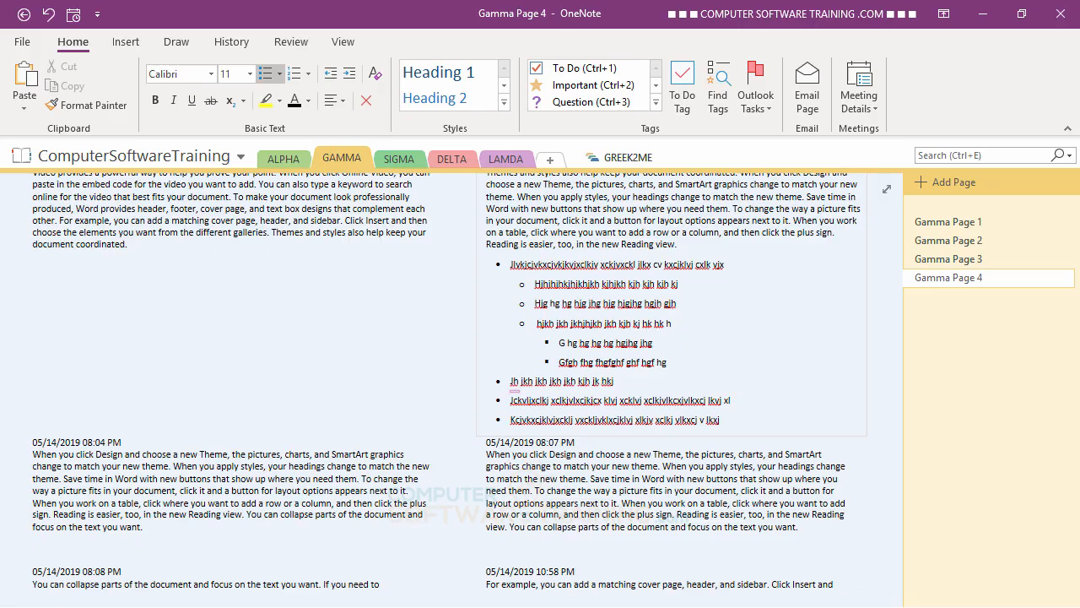
pyautogui.press('Return')
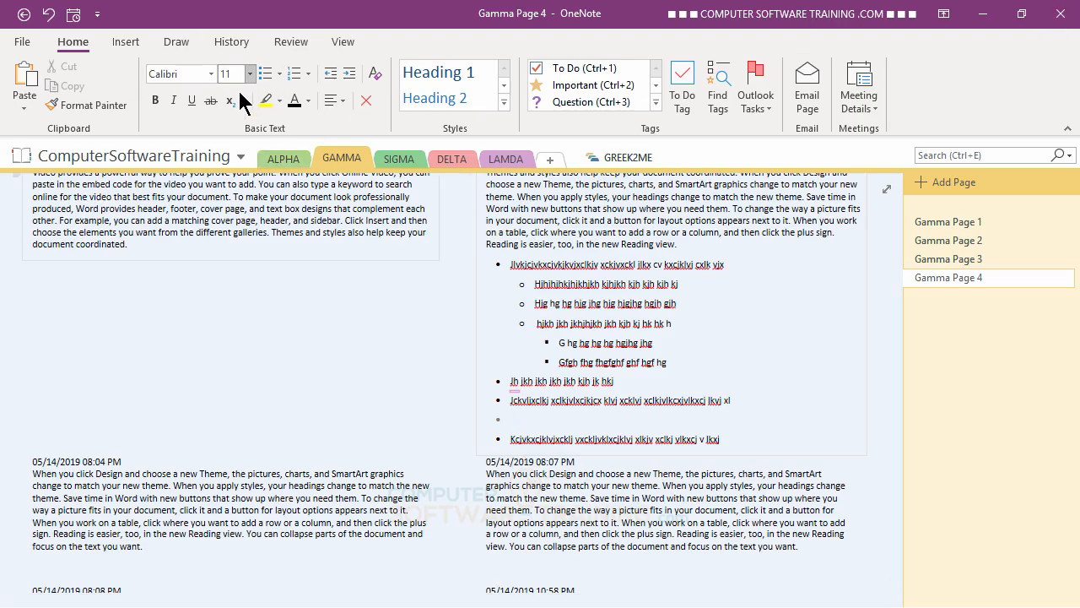
pyautogui.click(349, 78)
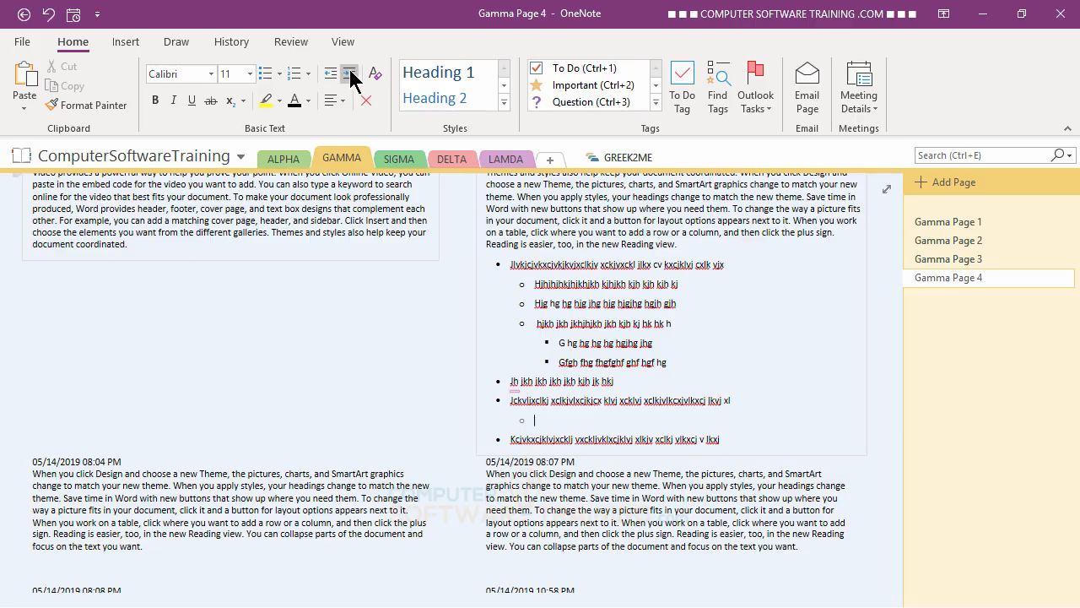
pyautogui.click(331, 78)
pyautogui.write('Higigihghig jhgihgih g')
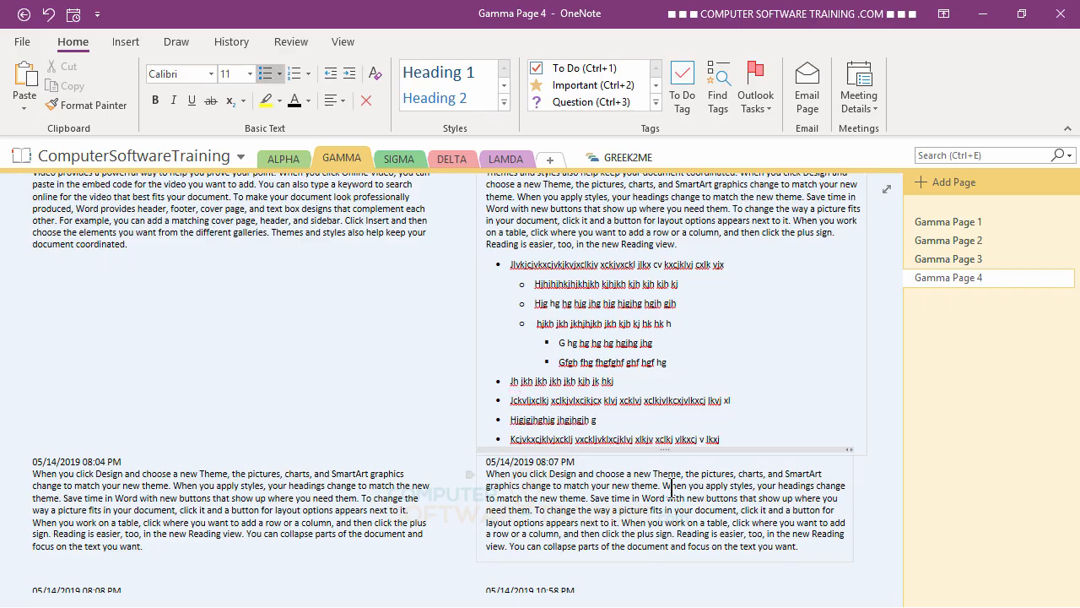
pyautogui.scroll(2, 659, 282)
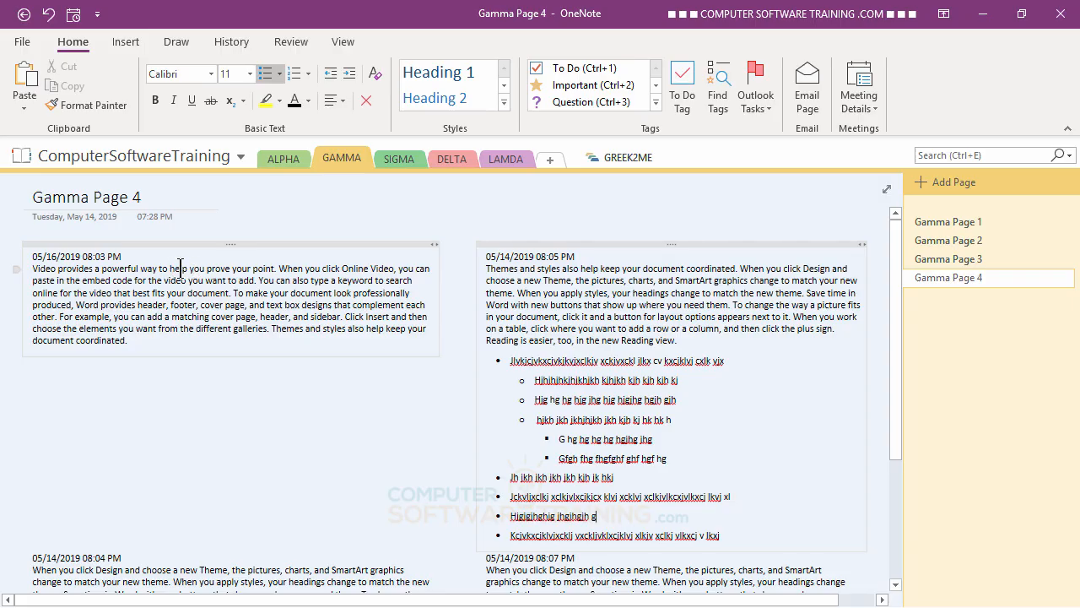
pyautogui.moveTo(170, 269); pyautogui.dragTo(225, 274)
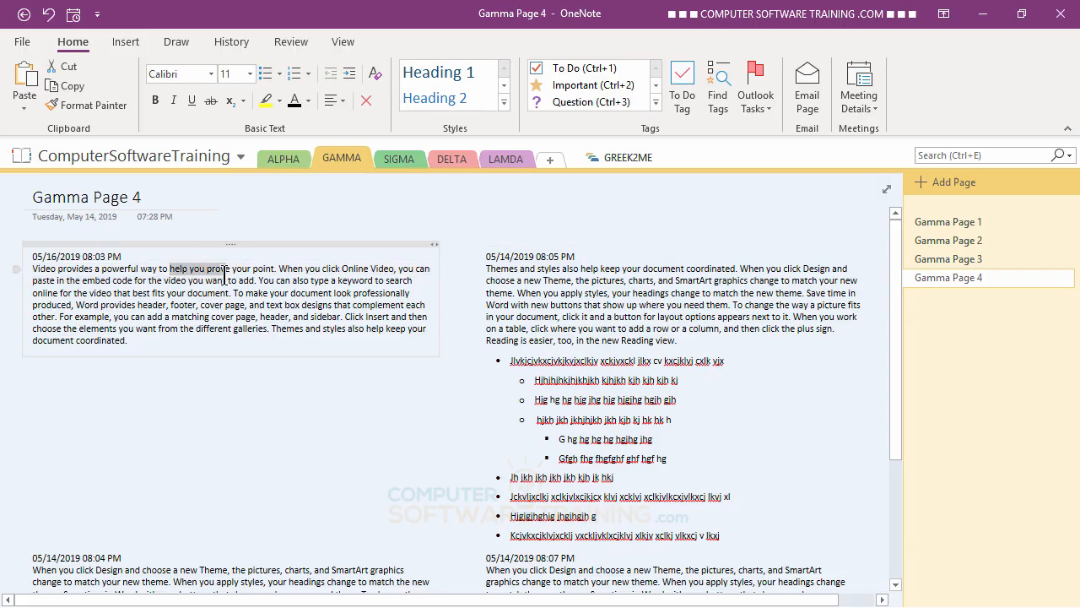
pyautogui.click(177, 293)
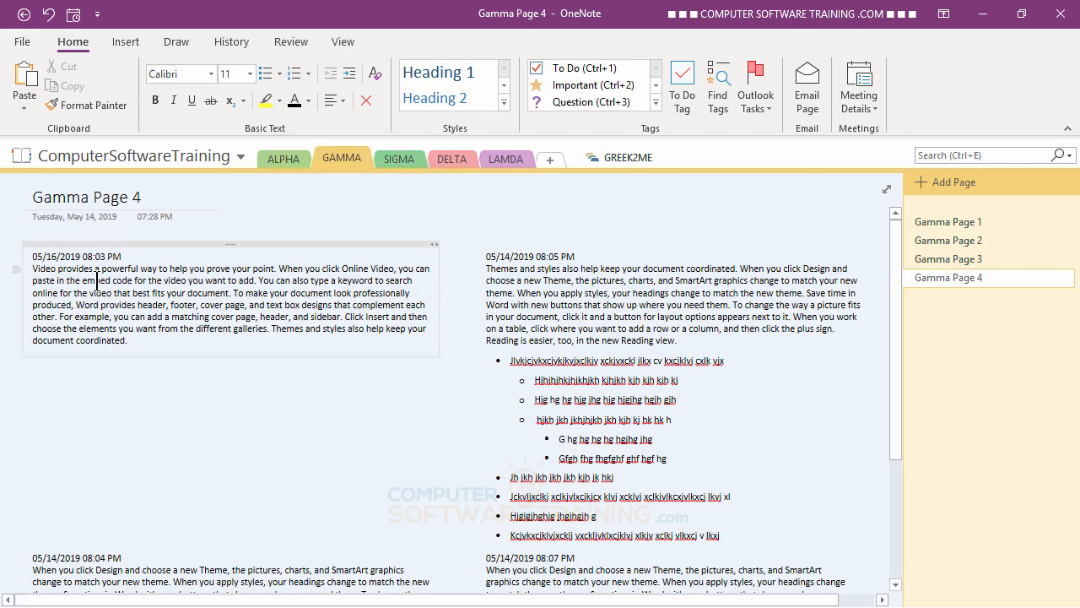
pyautogui.click(279, 100)
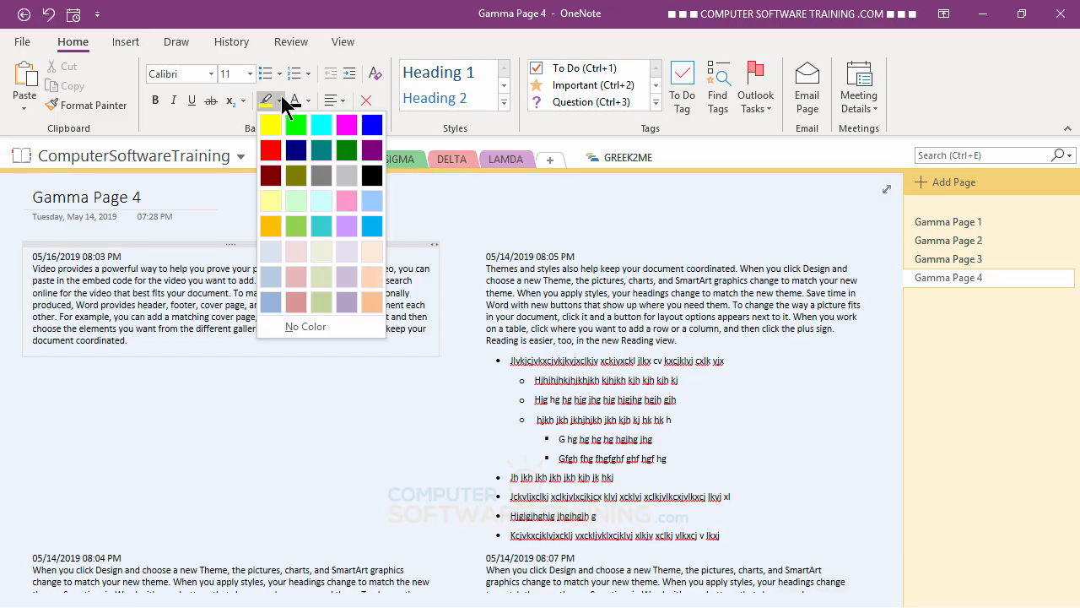
pyautogui.click(279, 100)
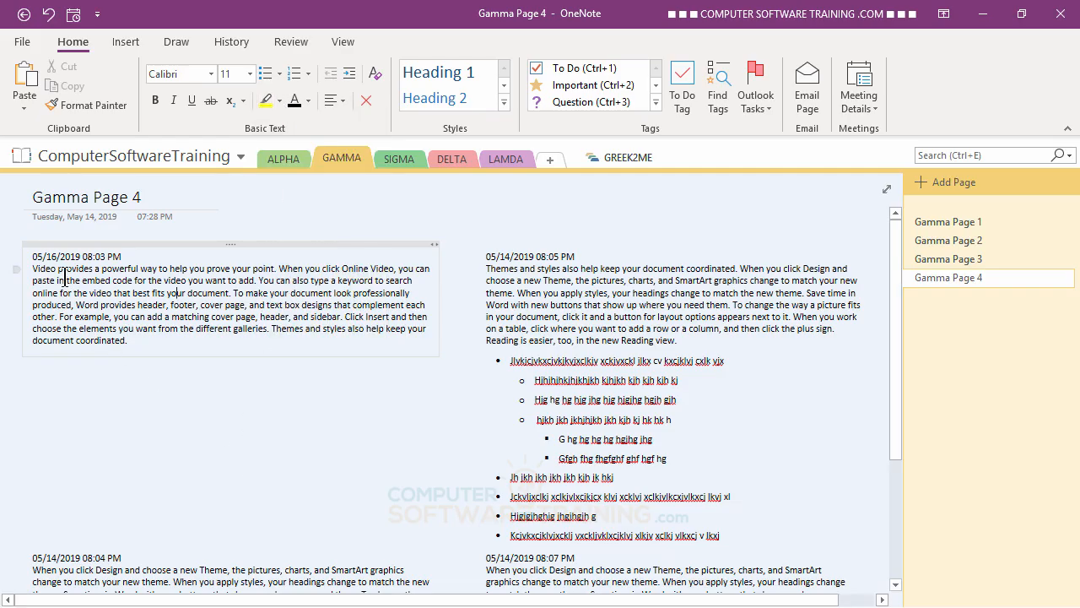
# Highlight the date and time line "05/16/2019 08:03 PM" of the first note in light green.
pyautogui.moveTo(32, 256); pyautogui.dragTo(129, 251)
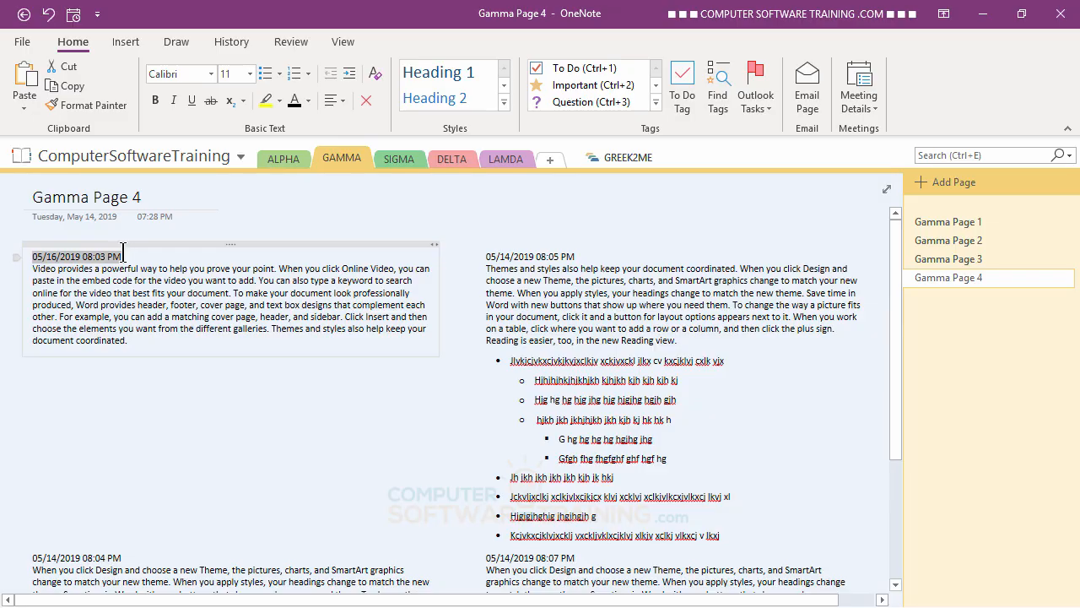
pyautogui.click(279, 100)
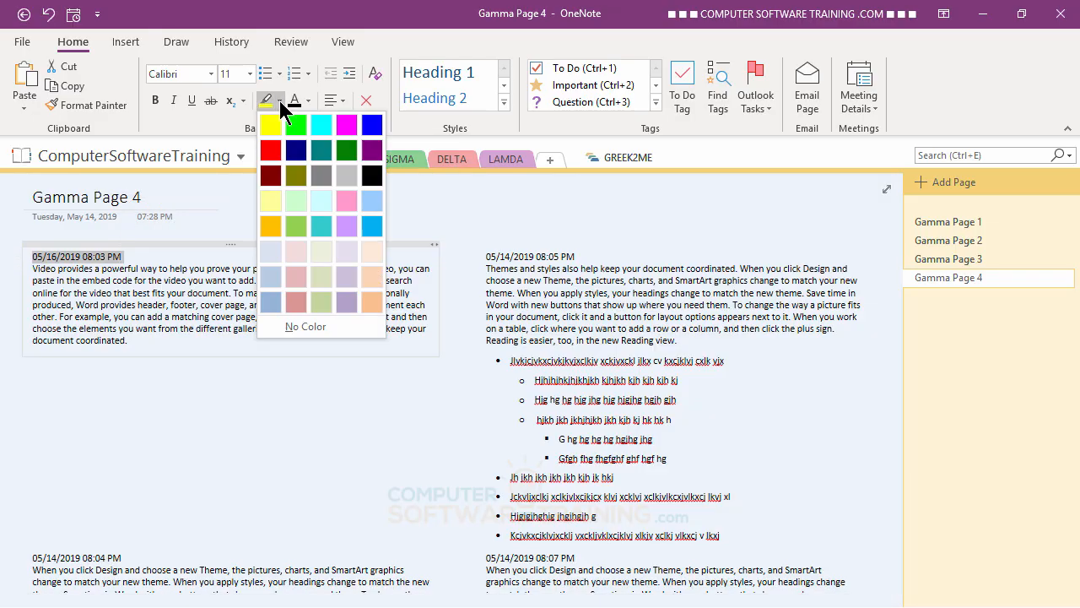
pyautogui.click(295, 226)
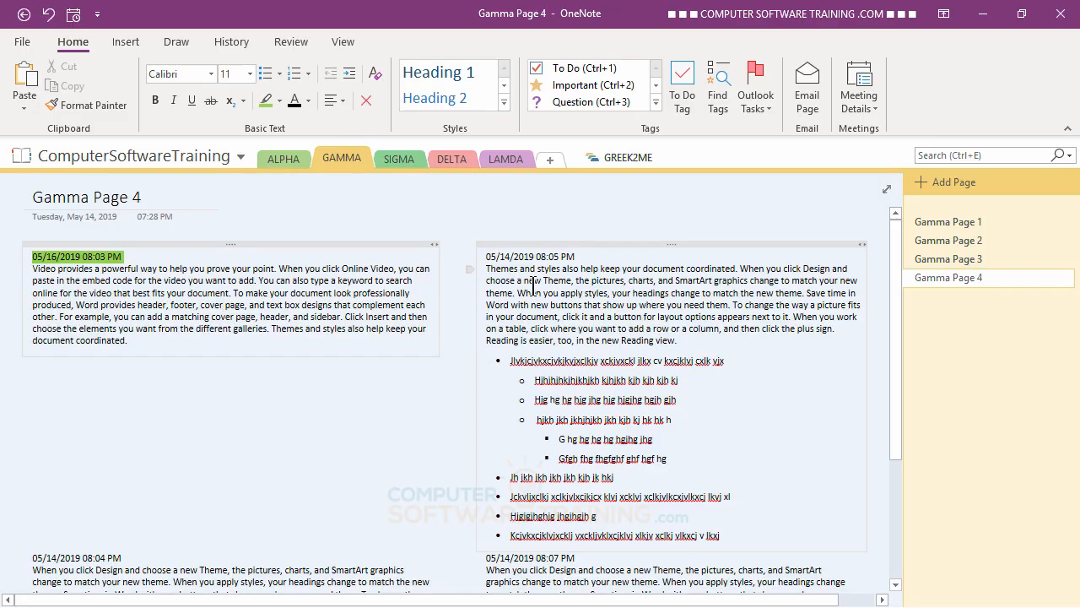
# Highlight "new Theme, the pictures, charts," in the 08:05 PM note in yellow.
pyautogui.moveTo(521, 281); pyautogui.dragTo(657, 281)
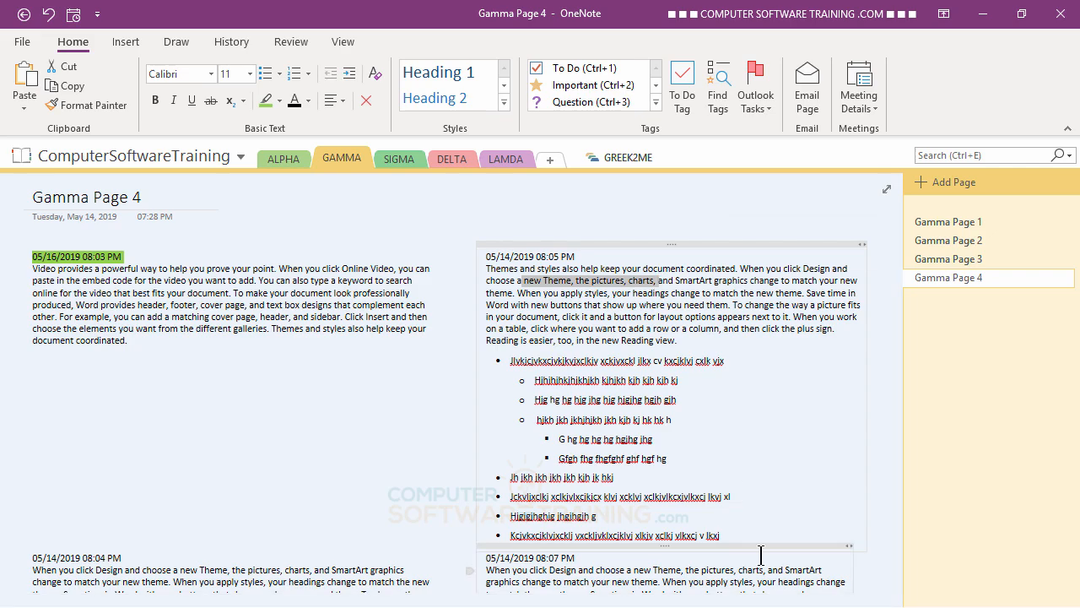
pyautogui.click(278, 101)
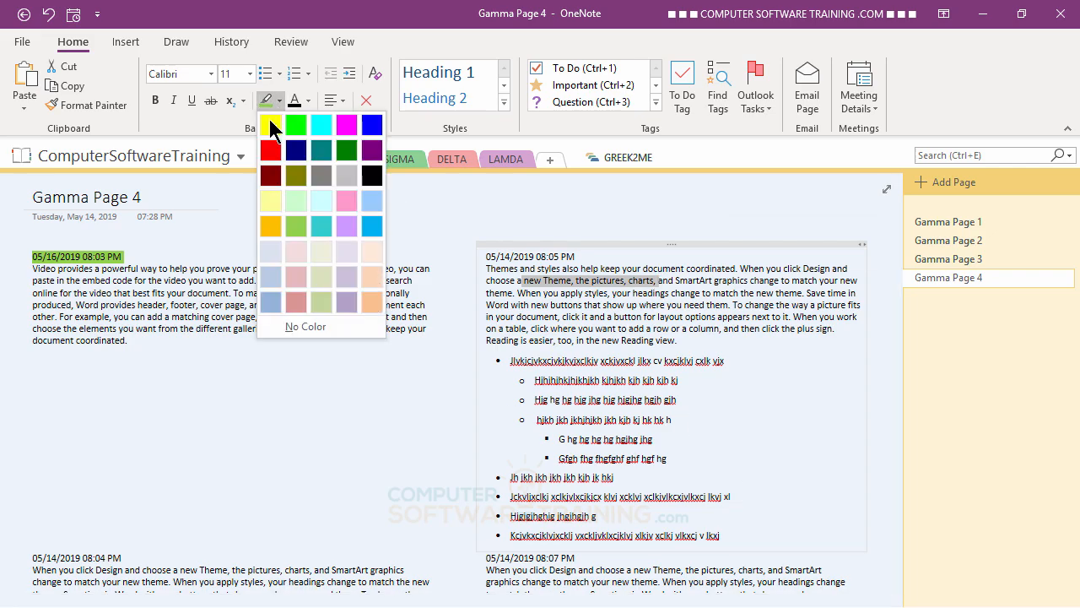
pyautogui.click(270, 125)
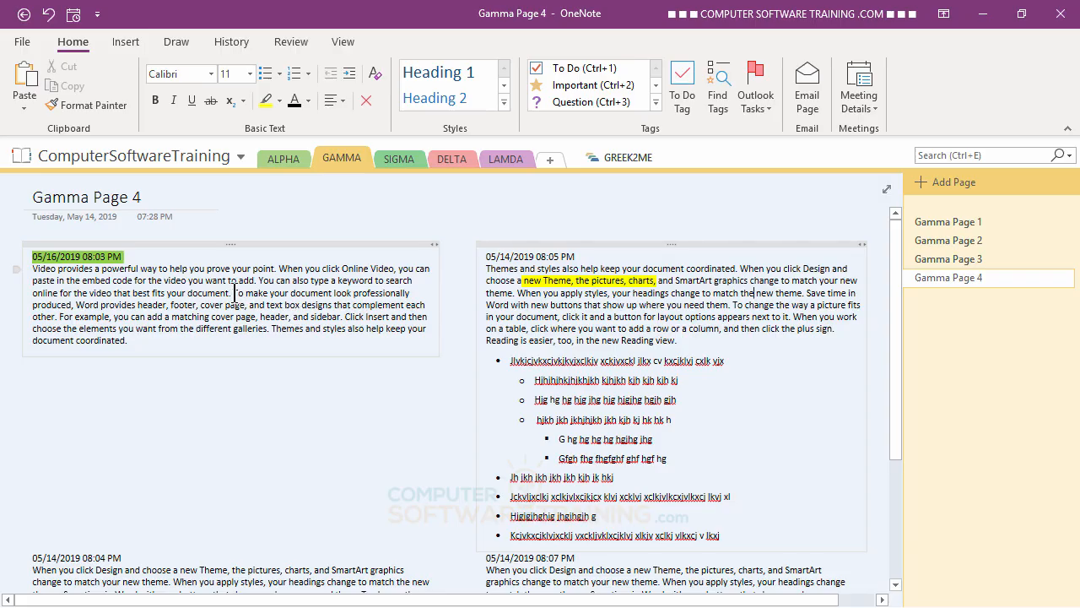
# Apply strikethrough to the 08:03 PM note's text from "To make your document look professionally" through "header, and sidebar.".
pyautogui.moveTo(236, 294); pyautogui.dragTo(341, 317)
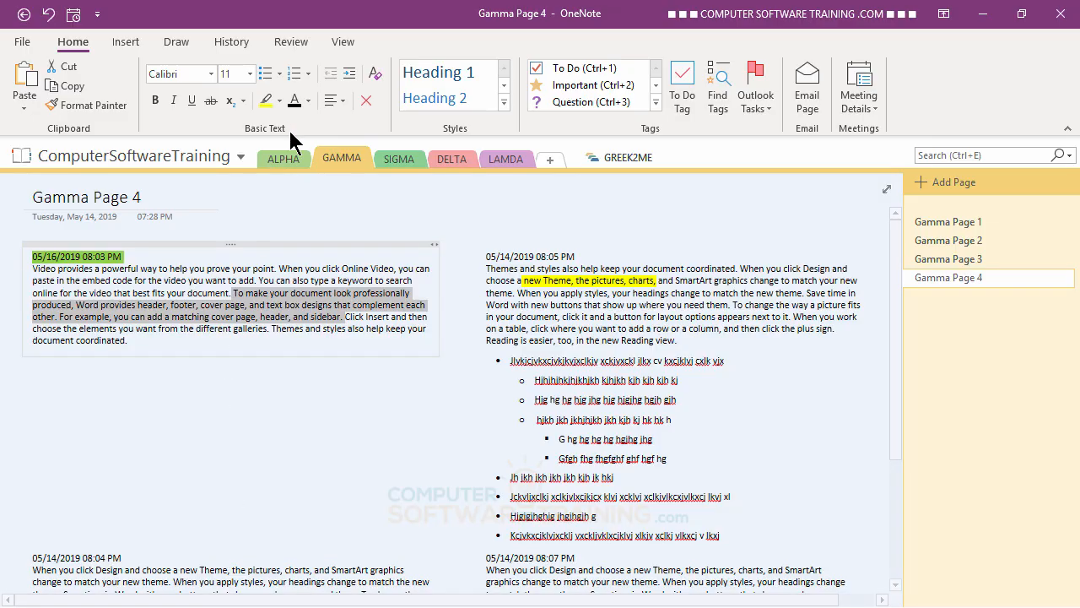
pyautogui.click(210, 102)
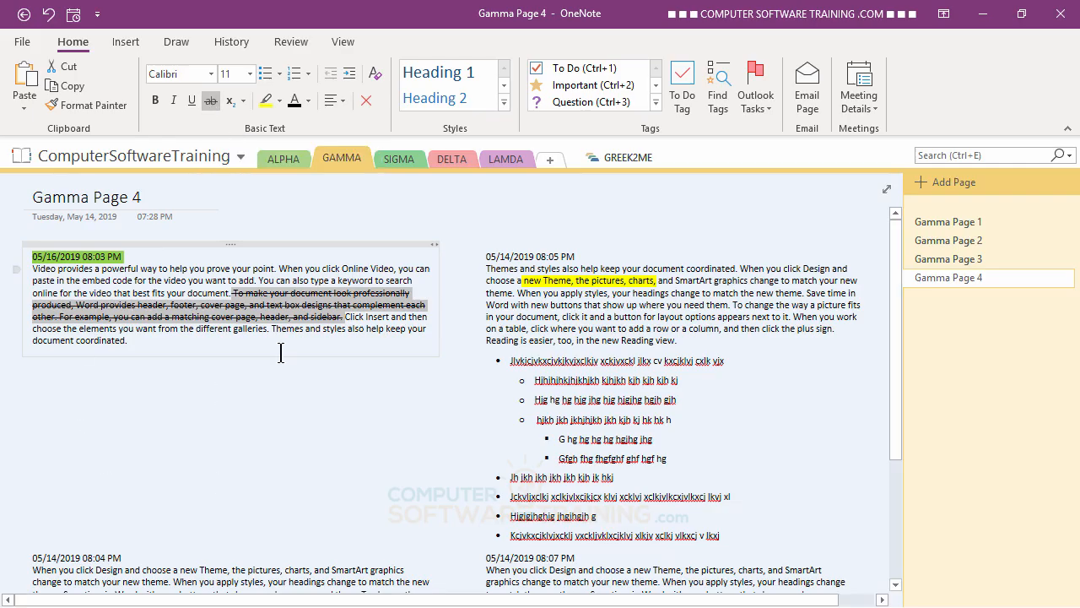
pyautogui.click(274, 420)
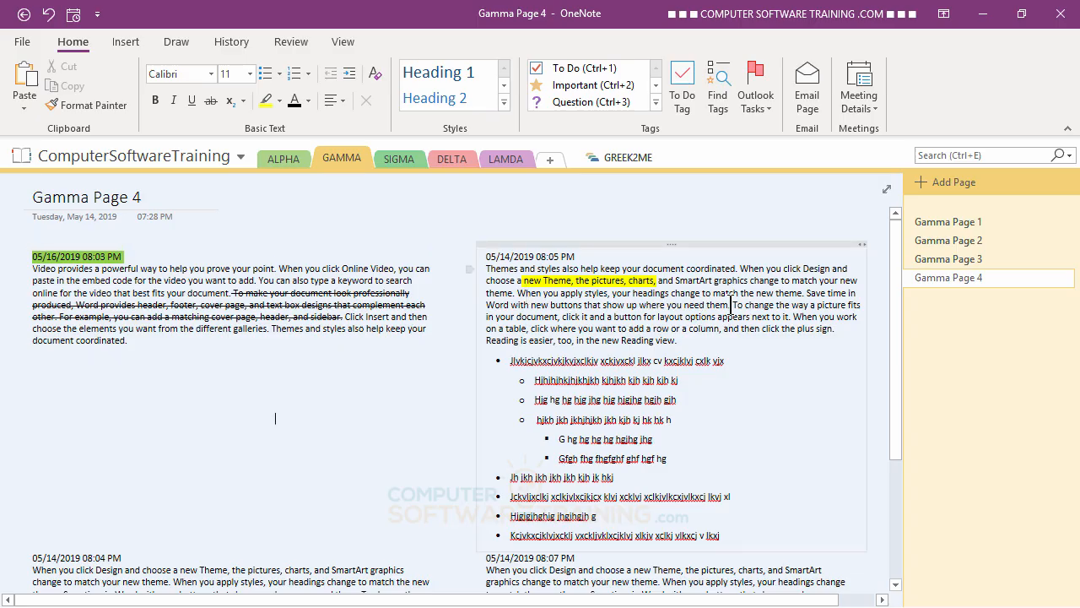
# Make "To change" bold in the 08:05 PM note, trying italic and underline on it and removing both.
pyautogui.moveTo(733, 305); pyautogui.dragTo(777, 309)
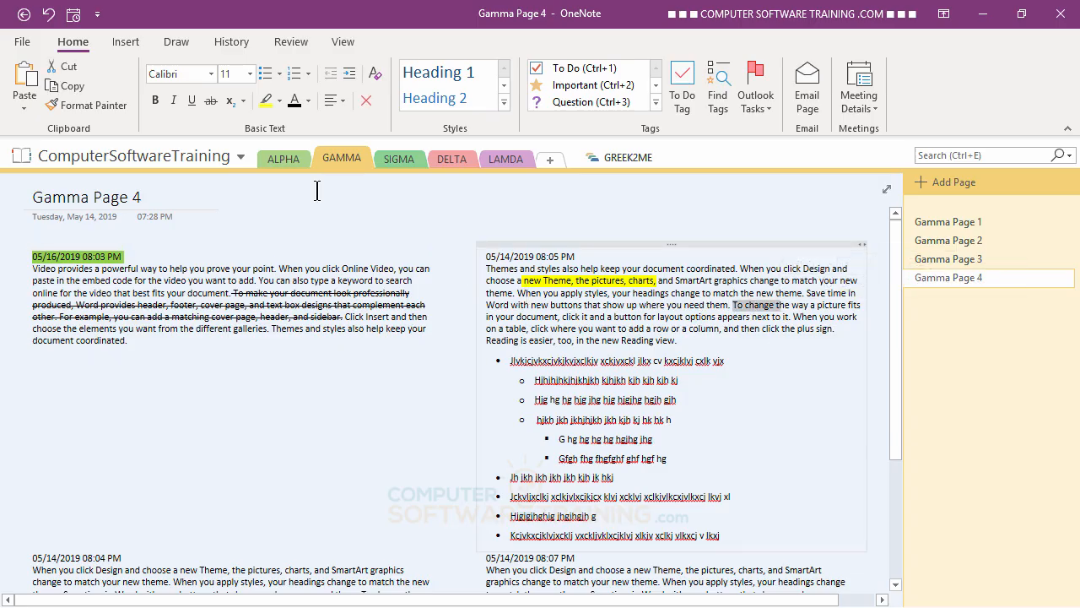
pyautogui.click(157, 102)
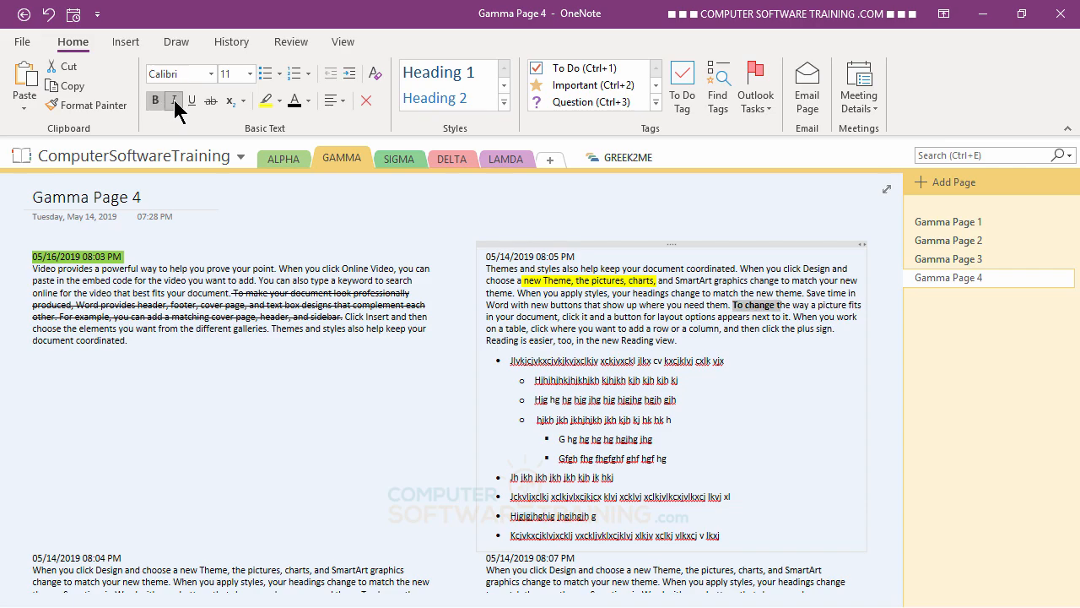
pyautogui.click(174, 101)
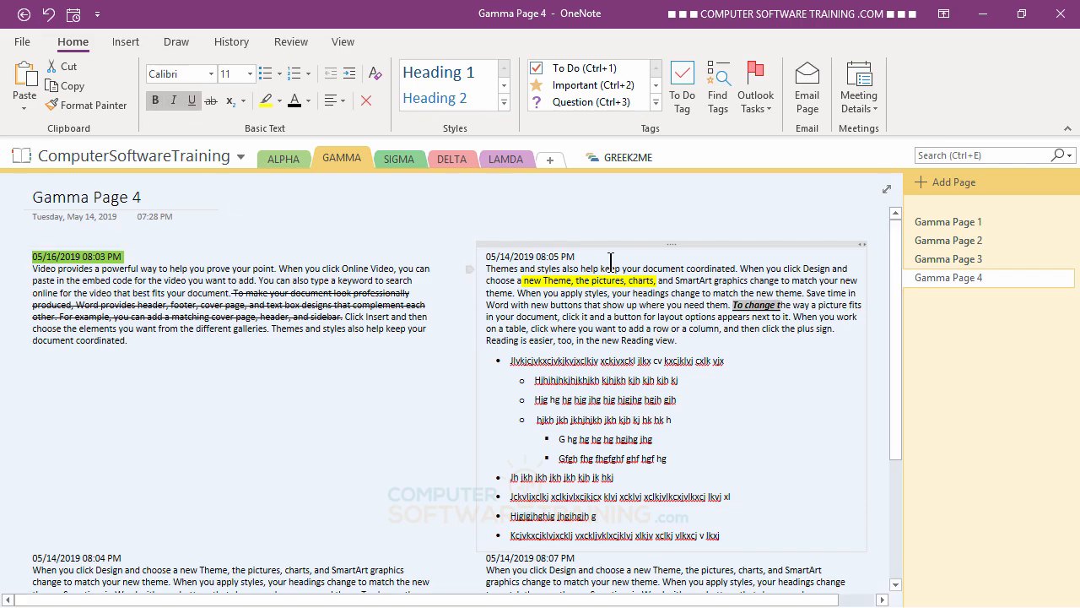
pyautogui.click(175, 100)
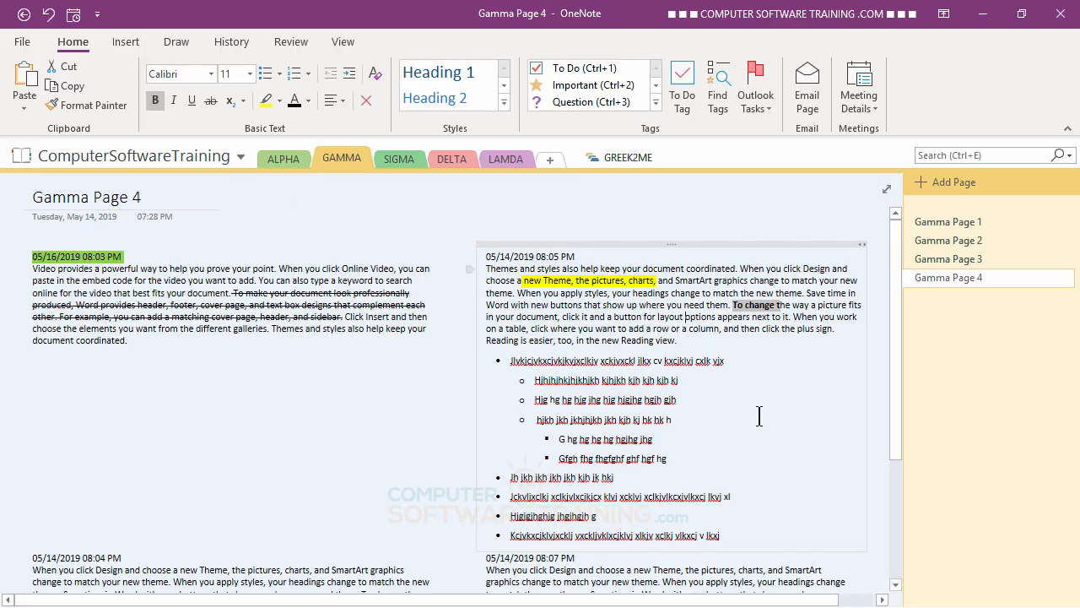
# Delete the end of the 08:05 PM note's paragraph, from "click it and a" through "in the new Reading view.".
pyautogui.click(685, 319)
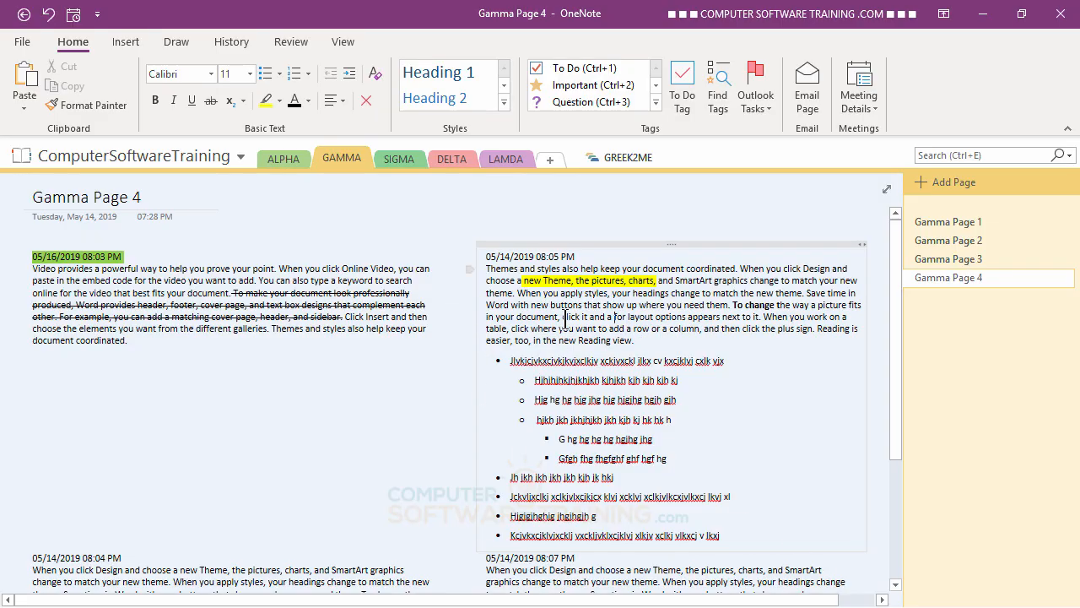
pyautogui.moveTo(565, 321); pyautogui.dragTo(637, 340)
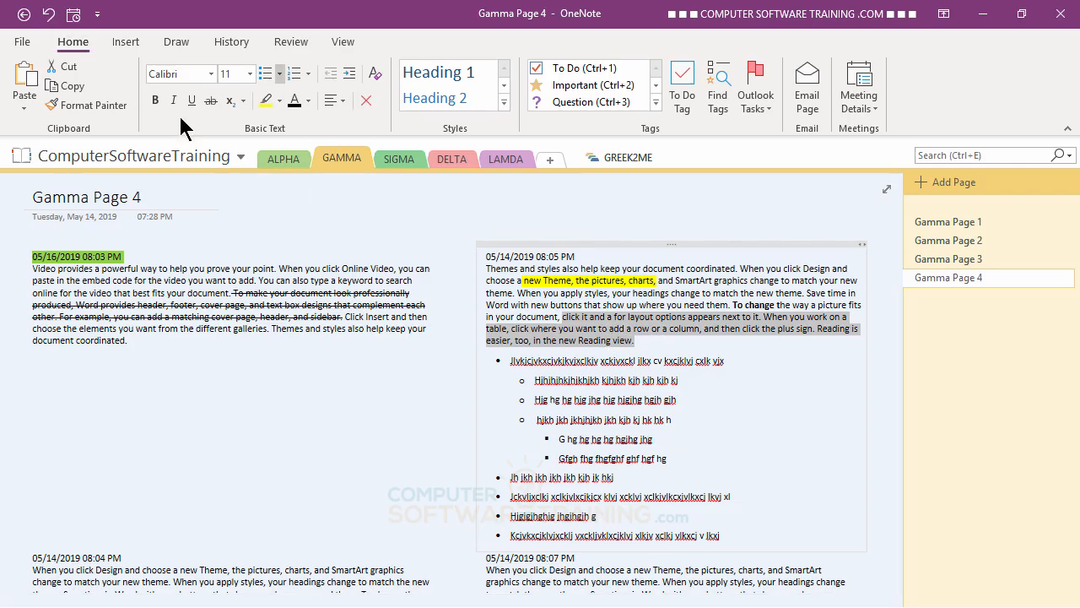
pyautogui.click(366, 103)
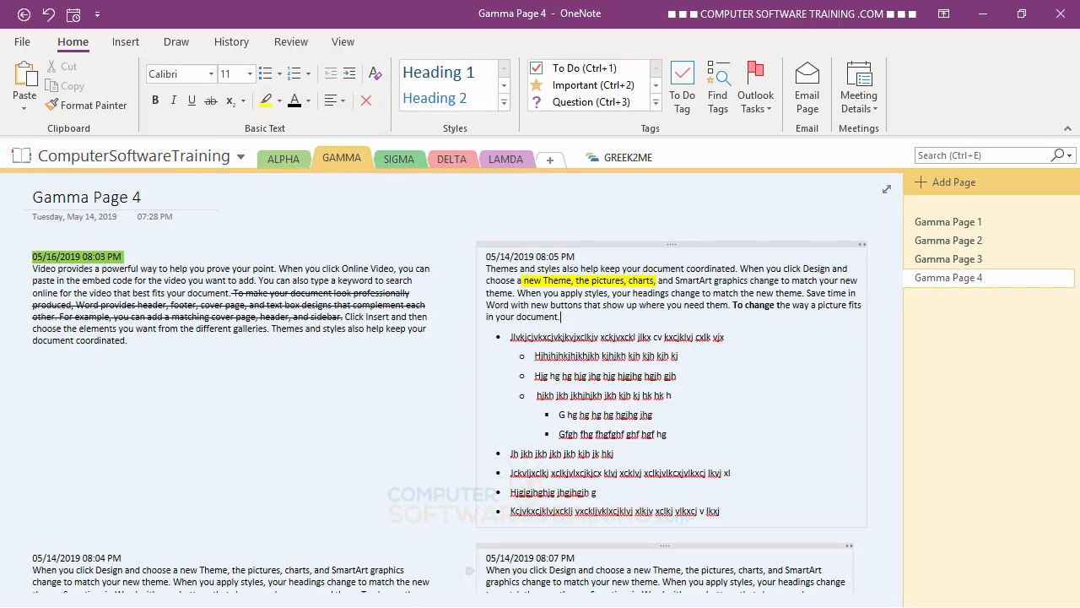
# Try center and right alignment on the date line of the 08:04 PM note, and set it back to left alignment.
pyautogui.scroll(-5, 253, 405)
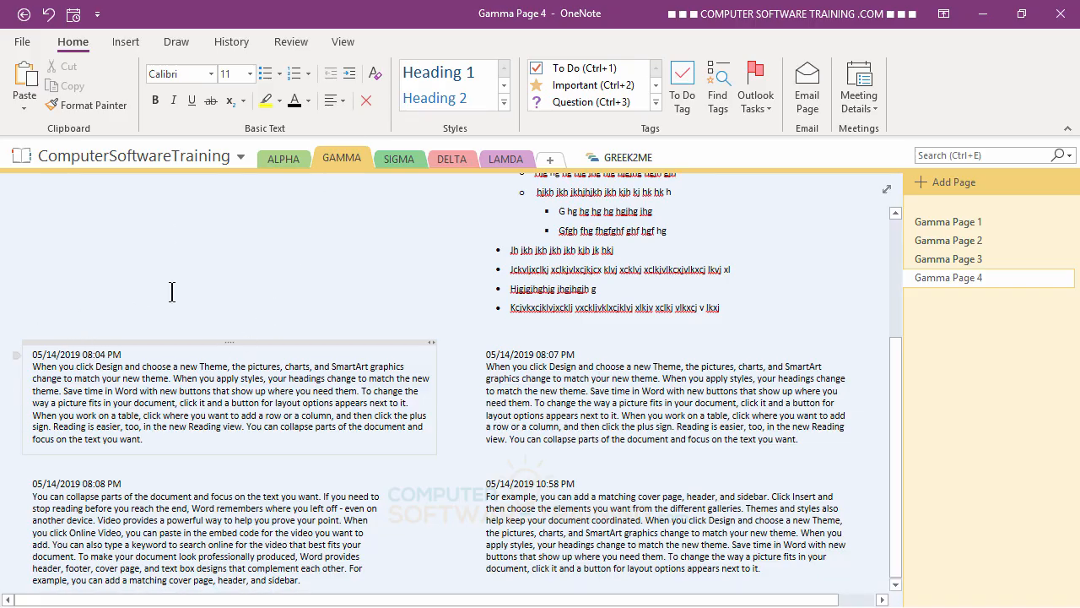
pyautogui.click(342, 101)
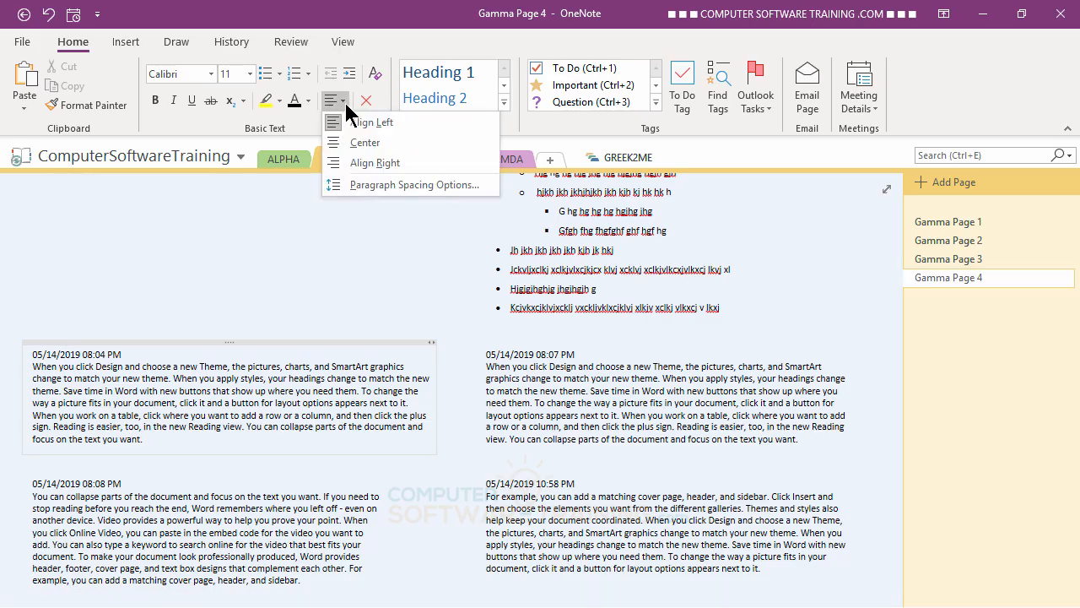
pyautogui.click(347, 140)
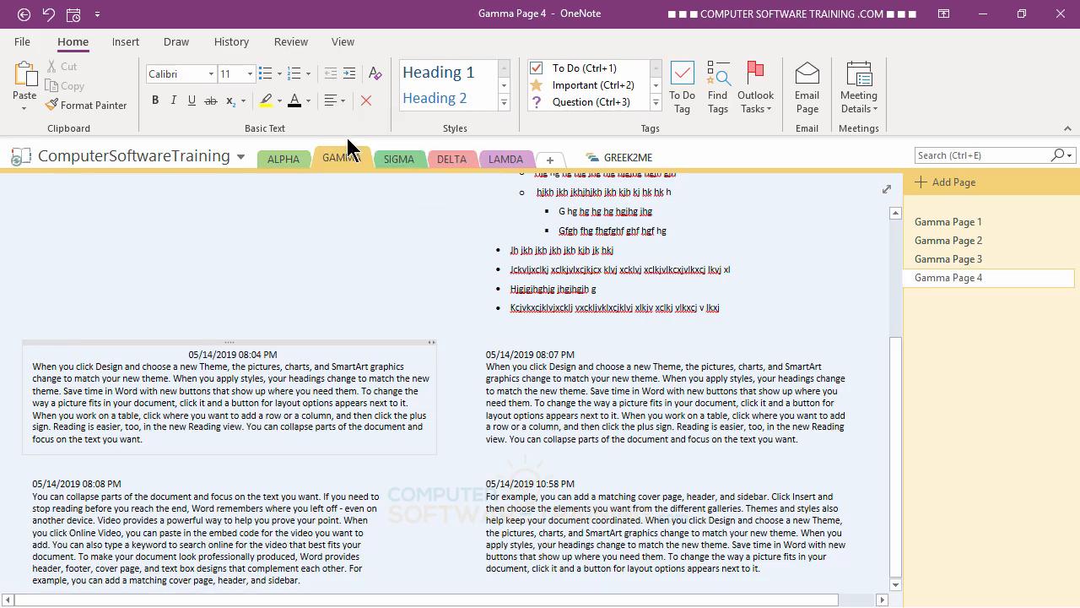
pyautogui.click(344, 95)
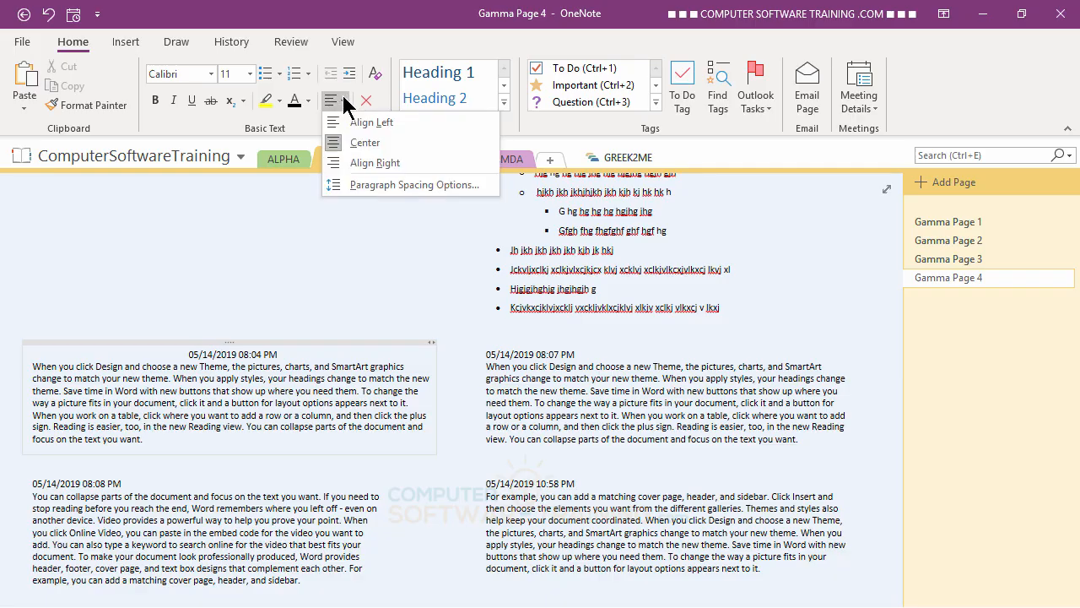
pyautogui.click(363, 162)
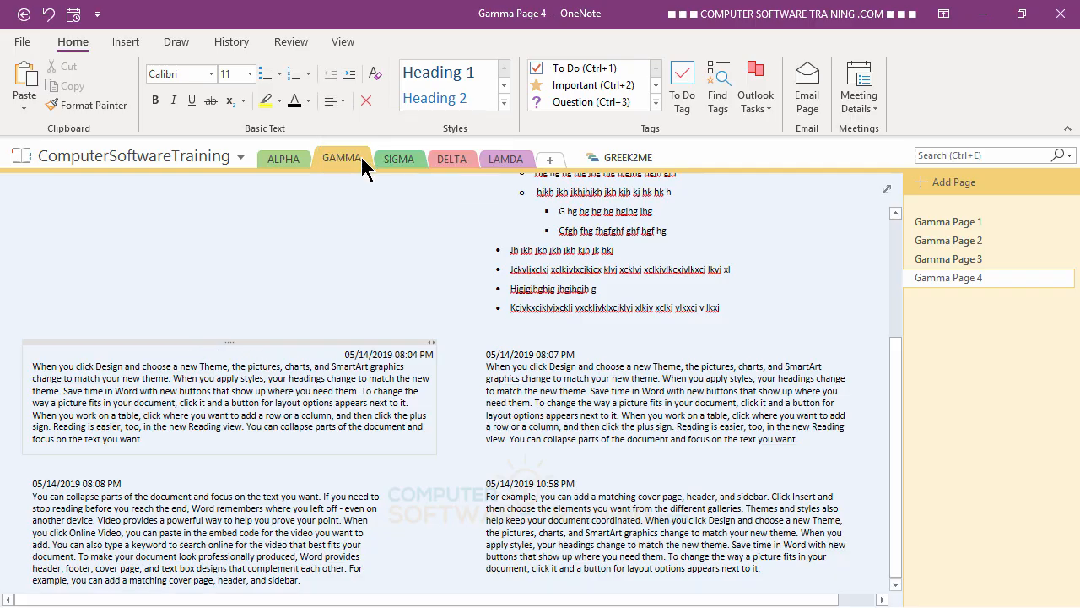
pyautogui.click(341, 95)
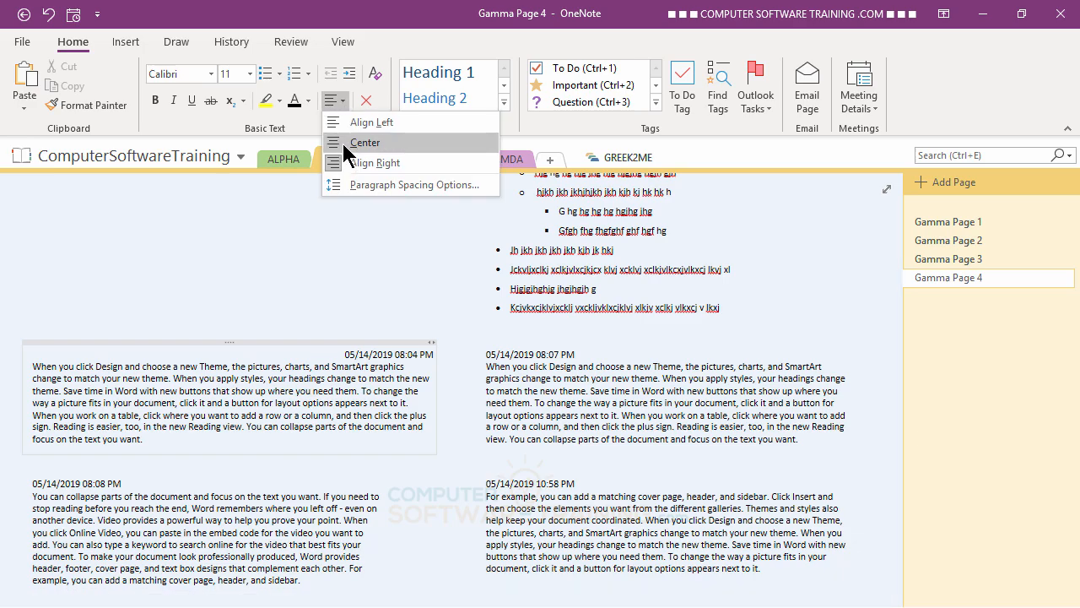
pyautogui.click(341, 142)
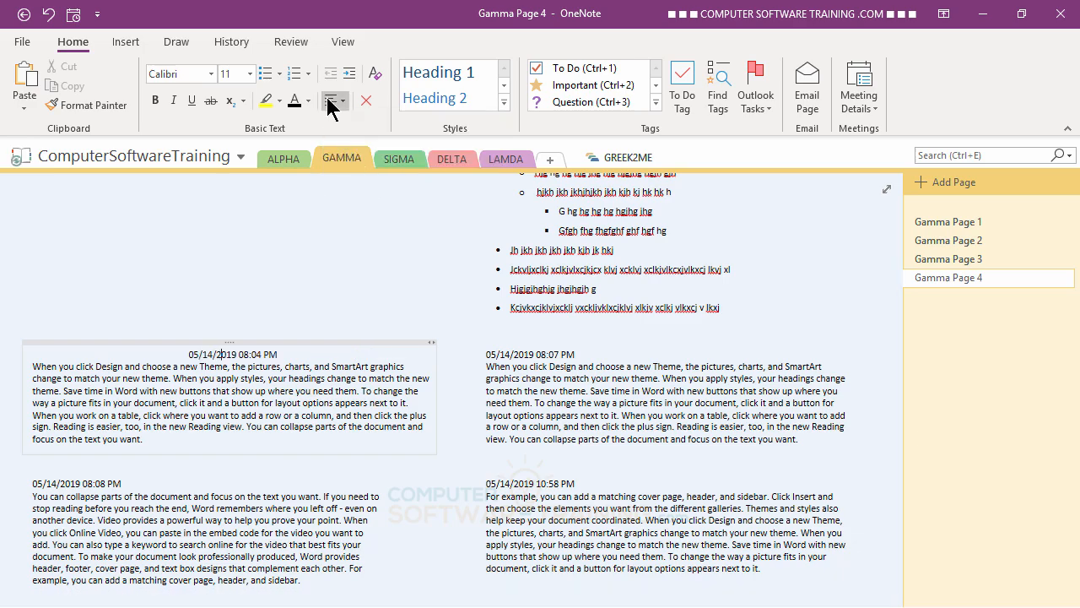
pyautogui.click(331, 102)
pyautogui.click(334, 121)
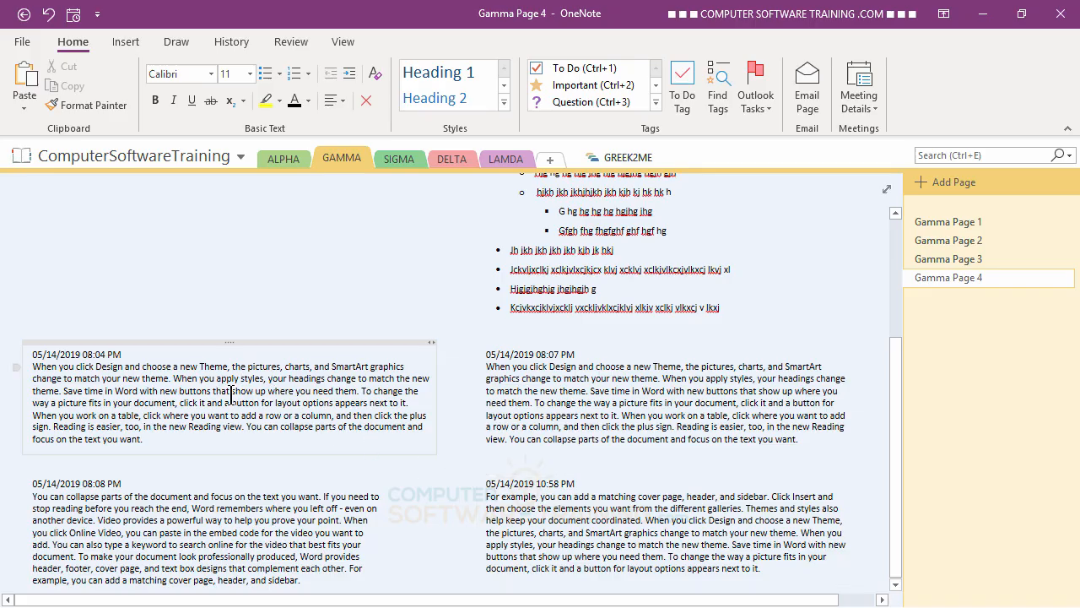
# Try center and right alignment on the body paragraph of the 08:04 PM note, and restore left alignment.
pyautogui.click(343, 97)
pyautogui.click(359, 143)
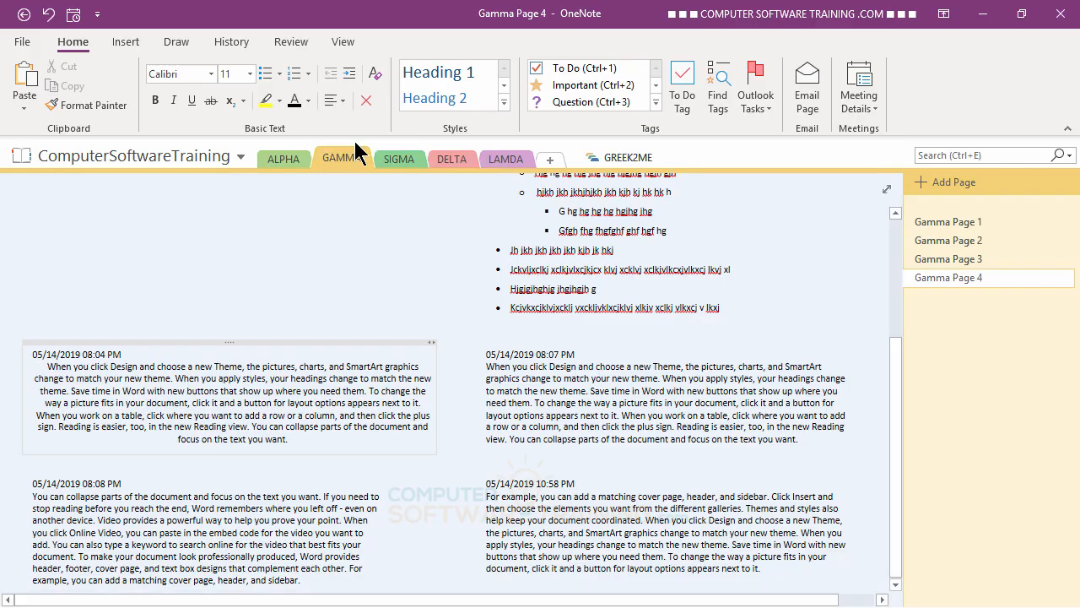
pyautogui.click(347, 103)
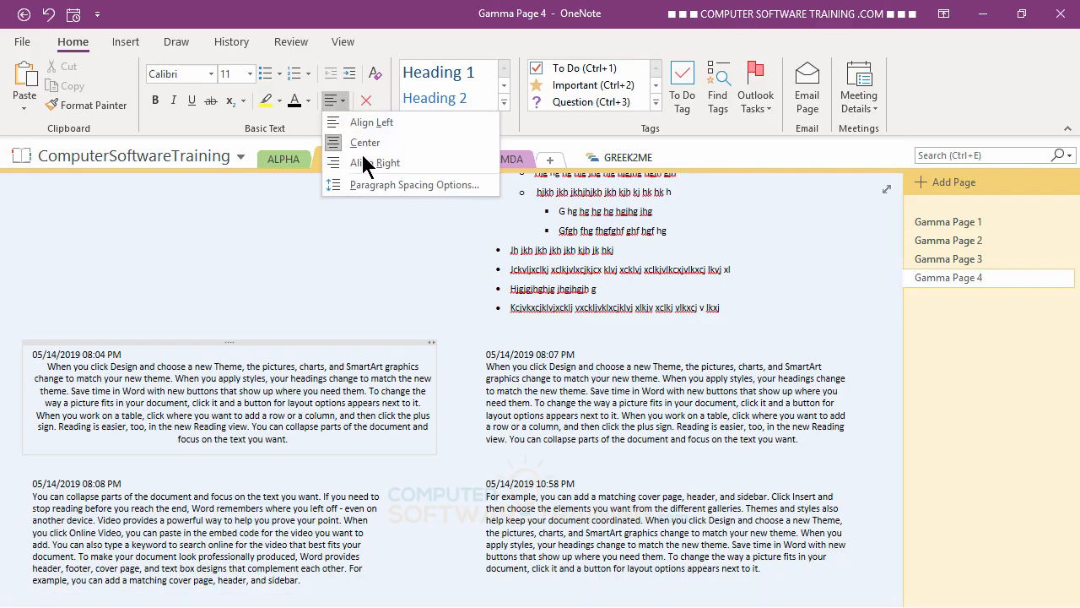
pyautogui.click(364, 159)
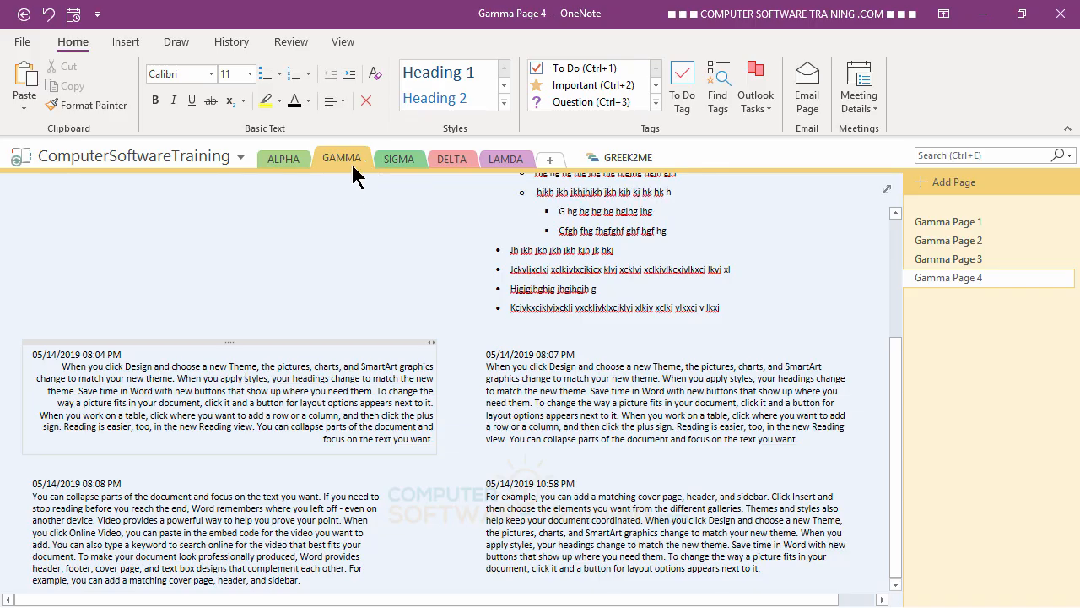
pyautogui.click(342, 99)
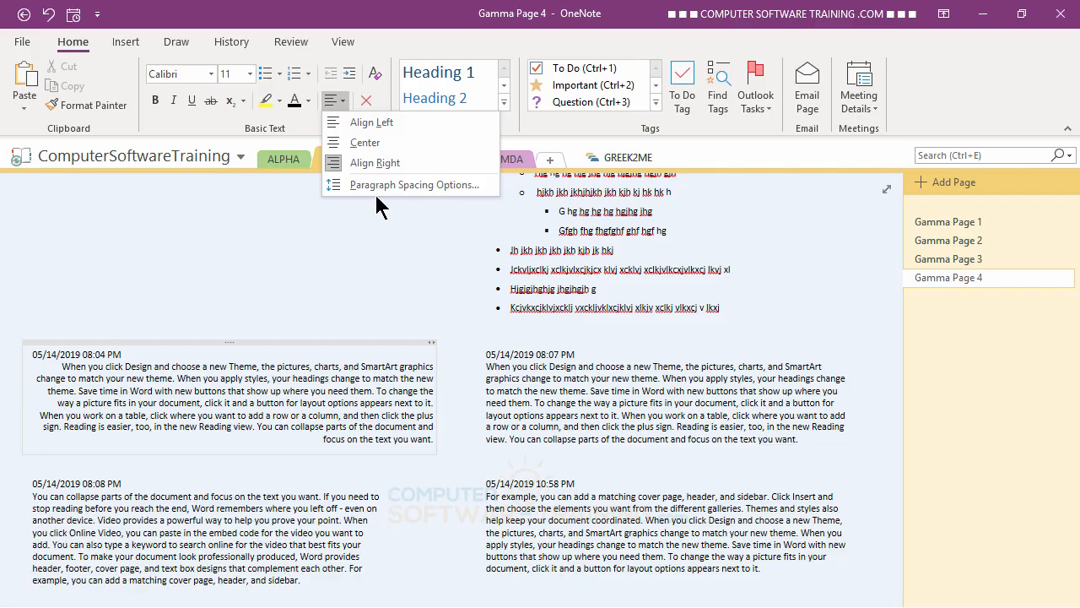
pyautogui.click(373, 123)
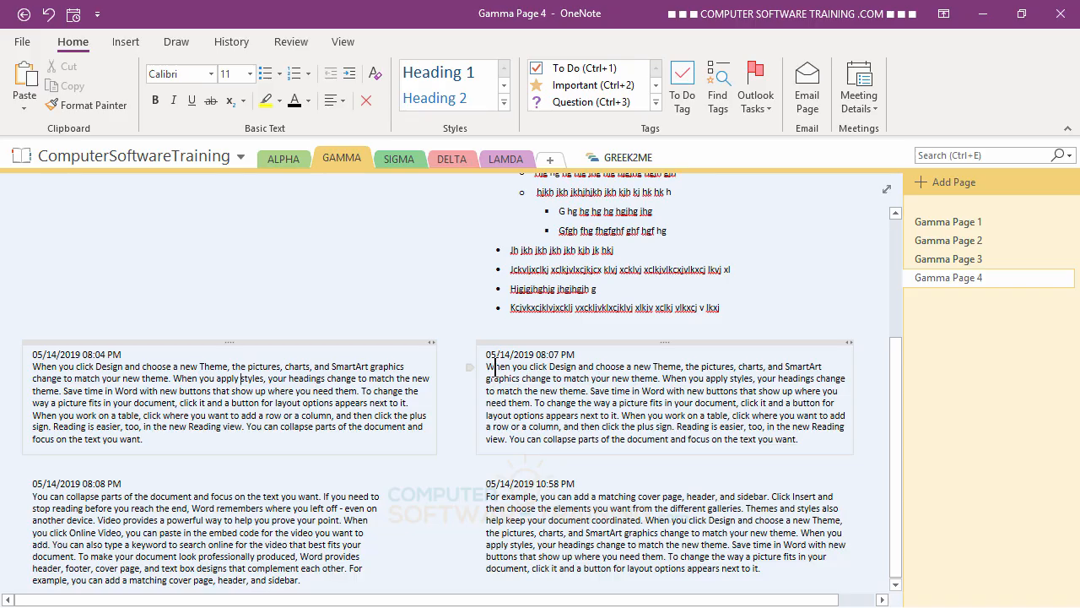
# Try indenting the body paragraph of the 08:07 PM note several levels and back out, leaving it indented one level.
pyautogui.click(509, 372)
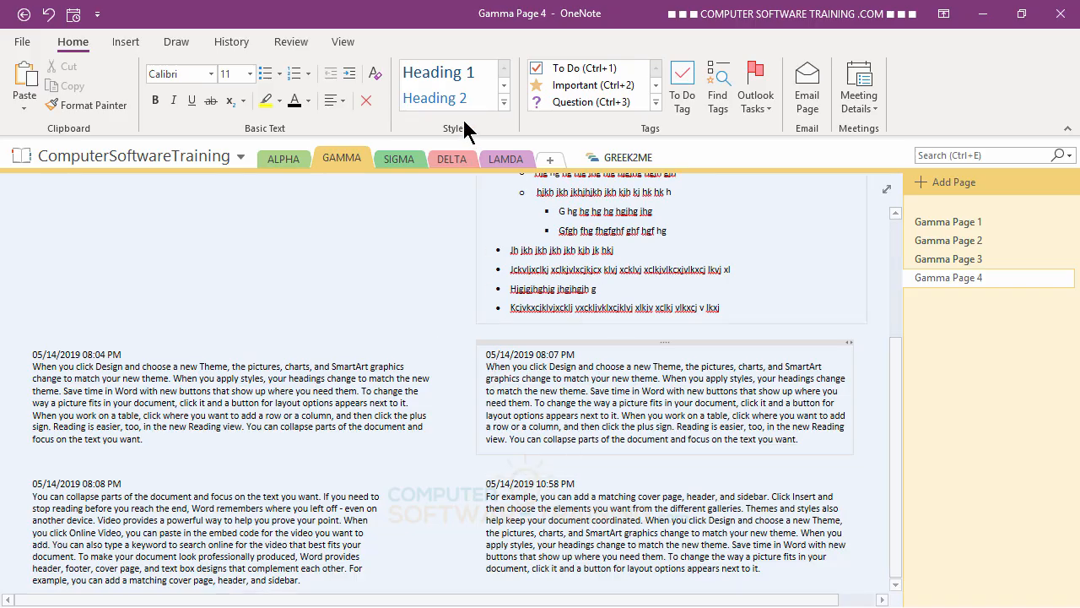
pyautogui.click(350, 75)
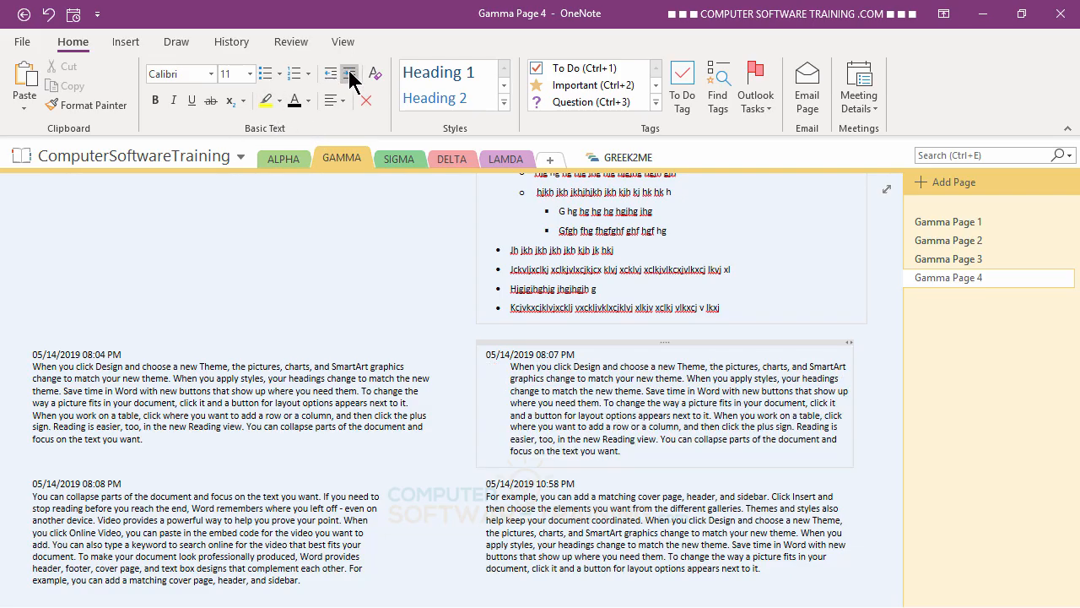
pyautogui.click(349, 75)
pyautogui.click(350, 75)
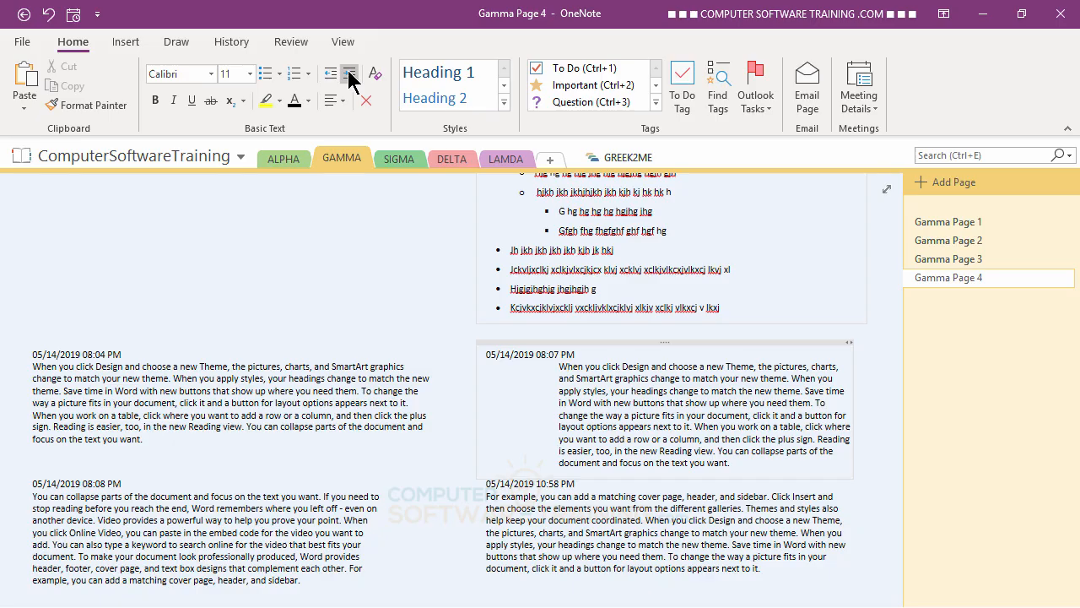
pyautogui.click(331, 75)
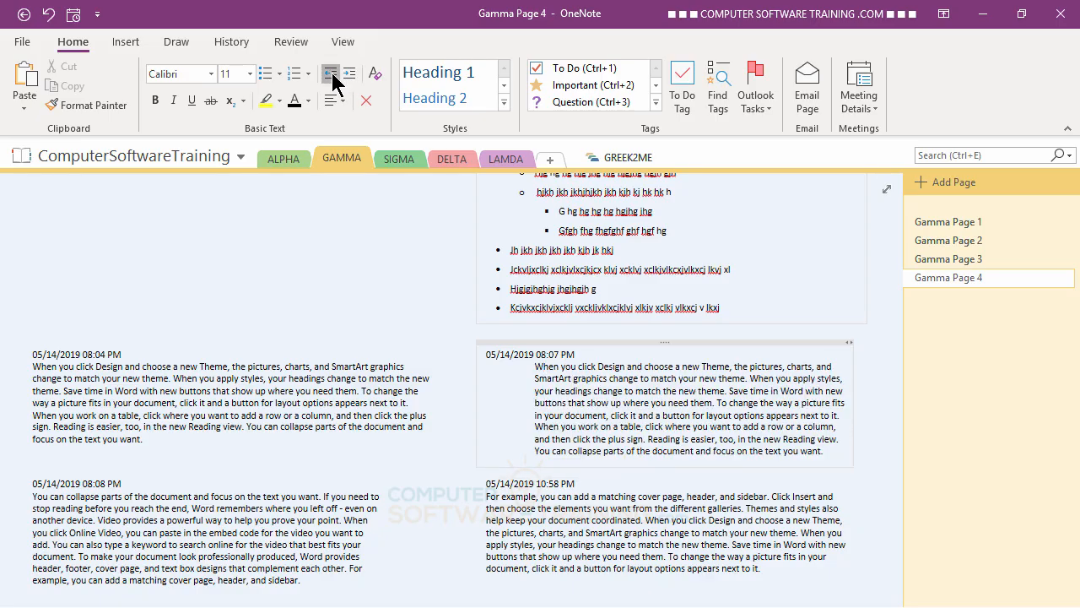
pyautogui.click(331, 74)
pyautogui.click(332, 74)
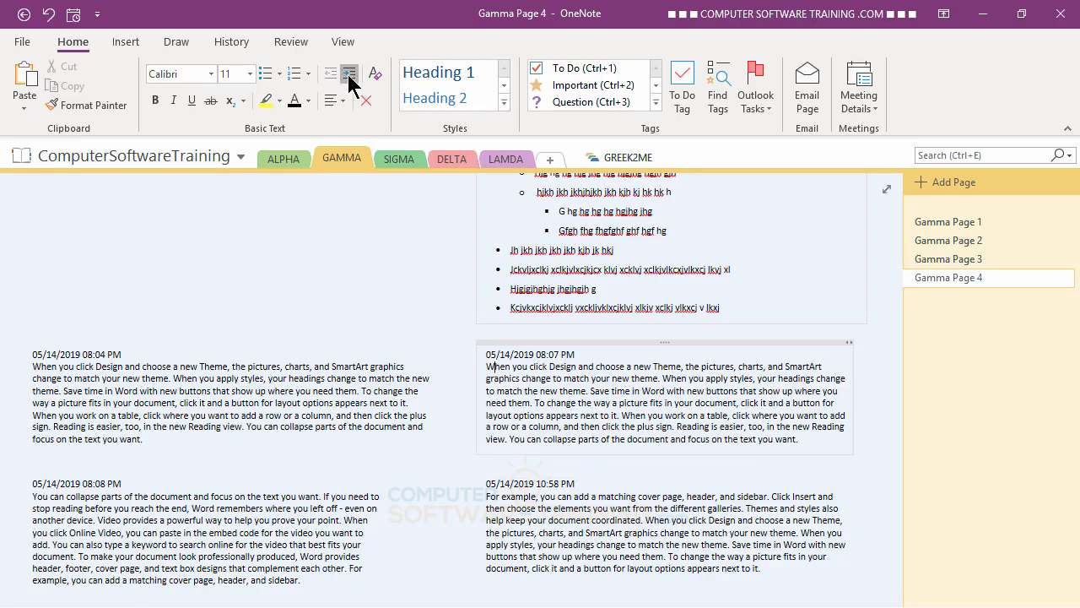
pyautogui.click(350, 75)
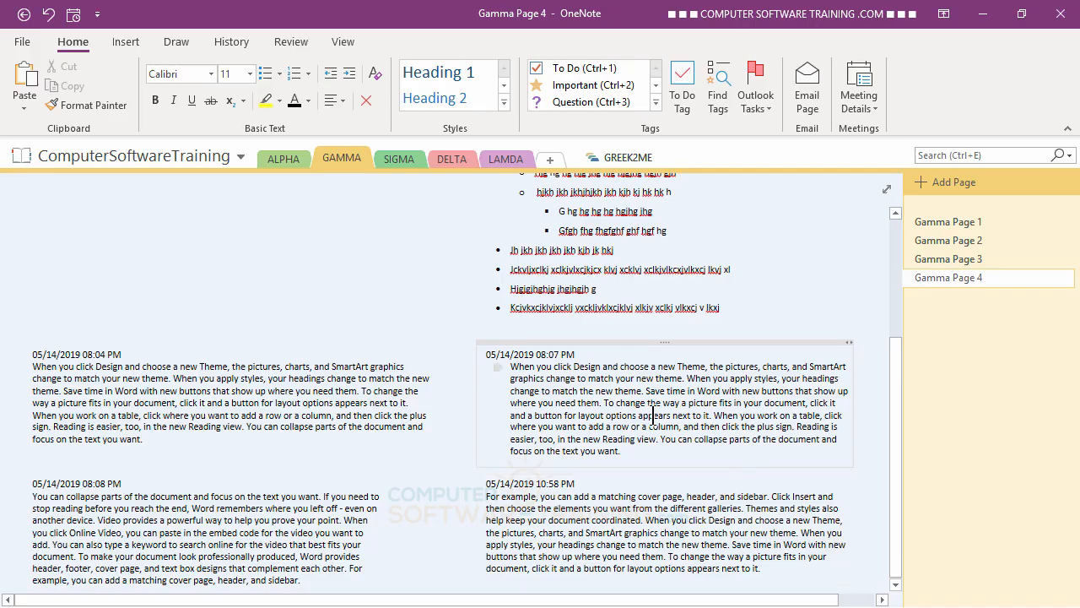
# Add a new line below the 08:07 PM note's paragraph and view the custom numbering settings without changing them.
pyautogui.click(651, 449)
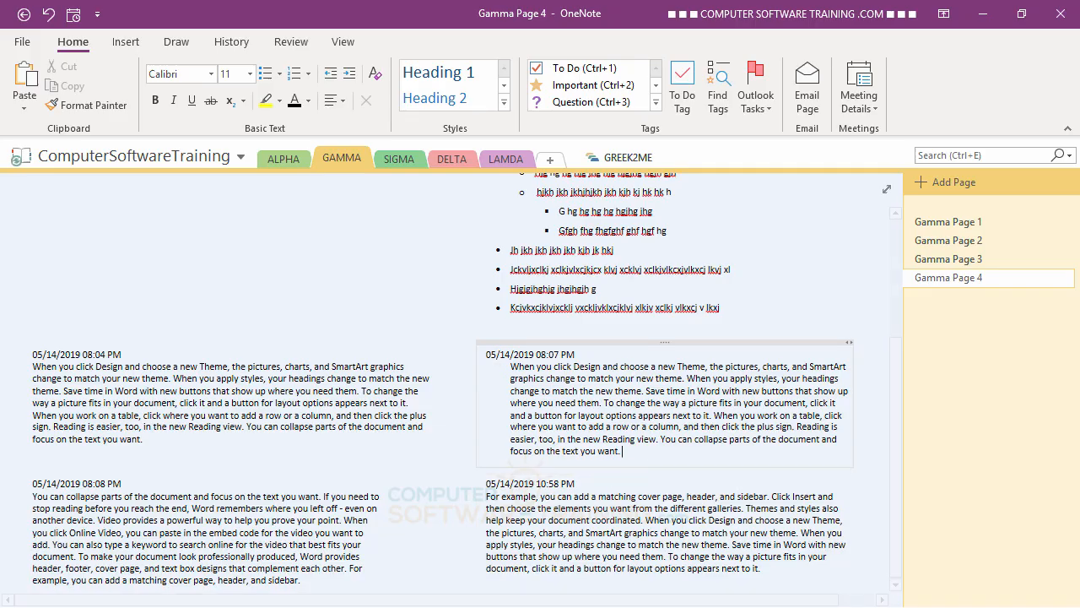
pyautogui.press('Return')
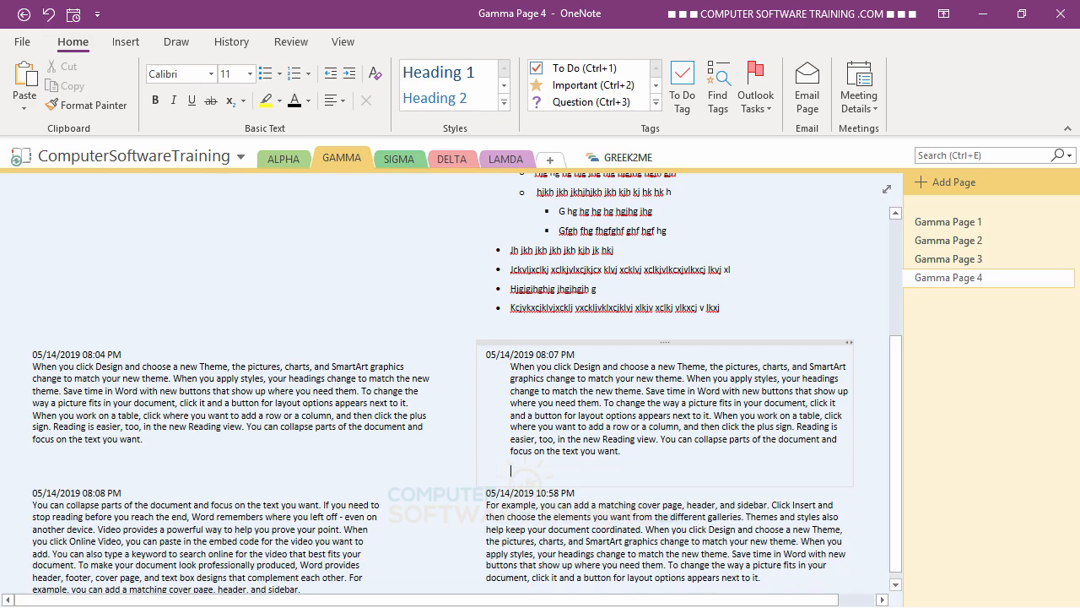
pyautogui.click(308, 73)
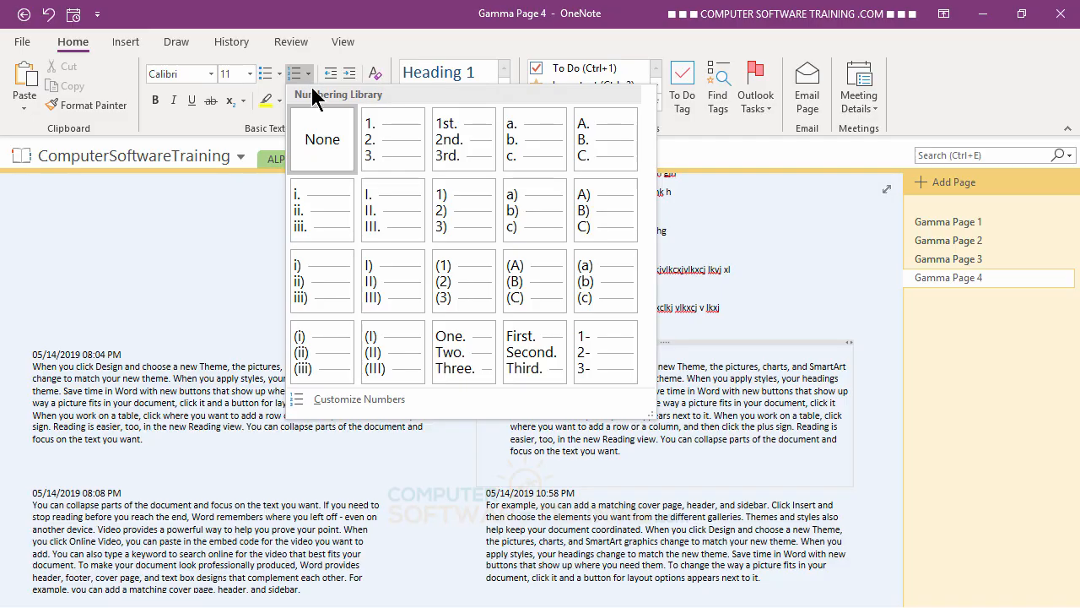
pyautogui.click(361, 400)
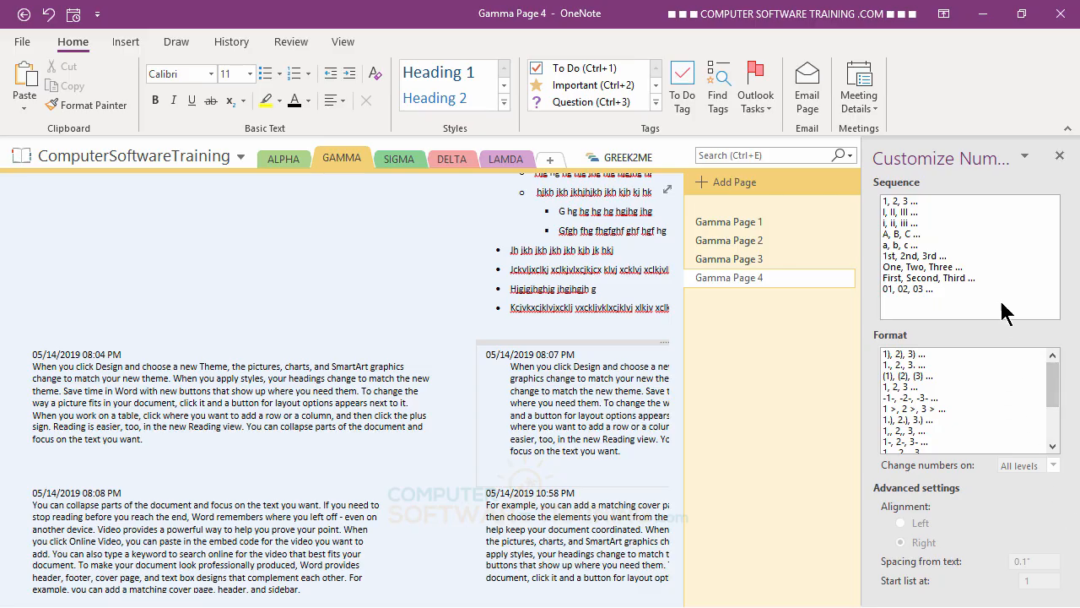
pyautogui.click(1060, 156)
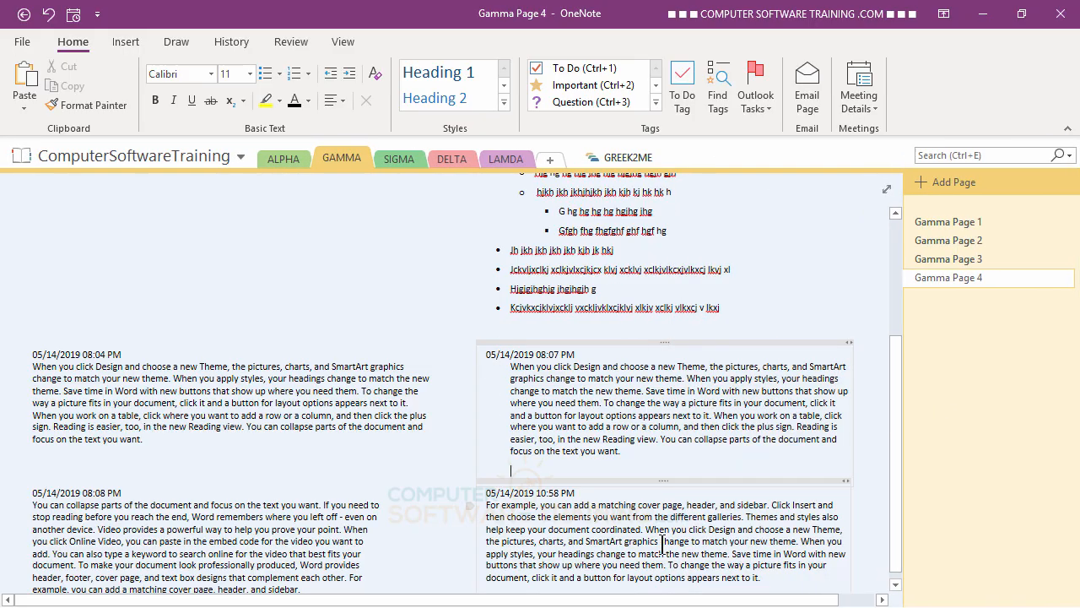
# Start a numbered list in the 1) 2) 3) style on the new line and enter two items of filler text.
pyautogui.click(308, 76)
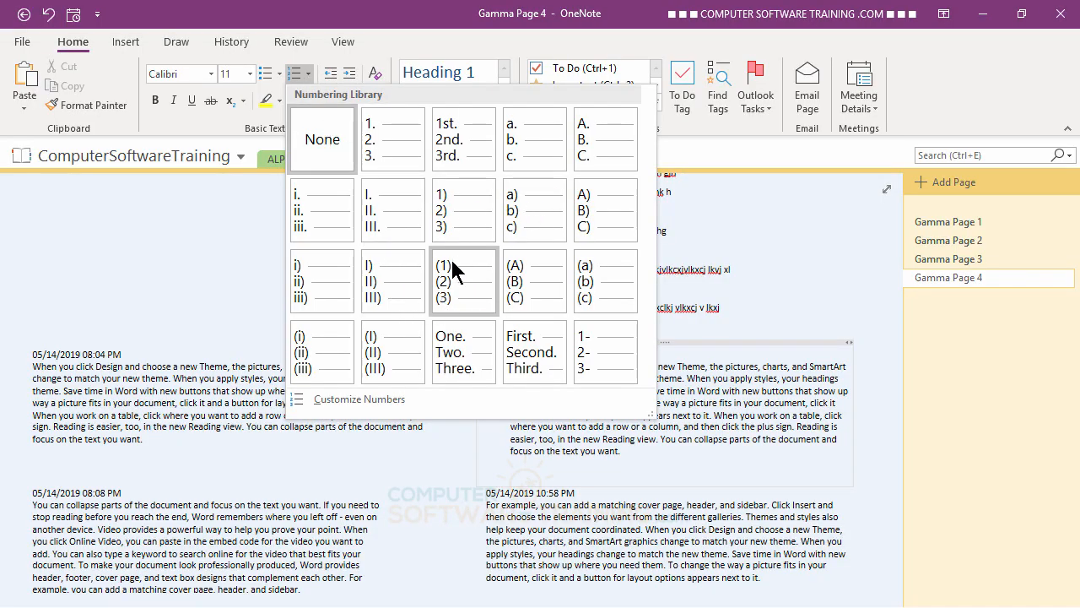
pyautogui.click(466, 218)
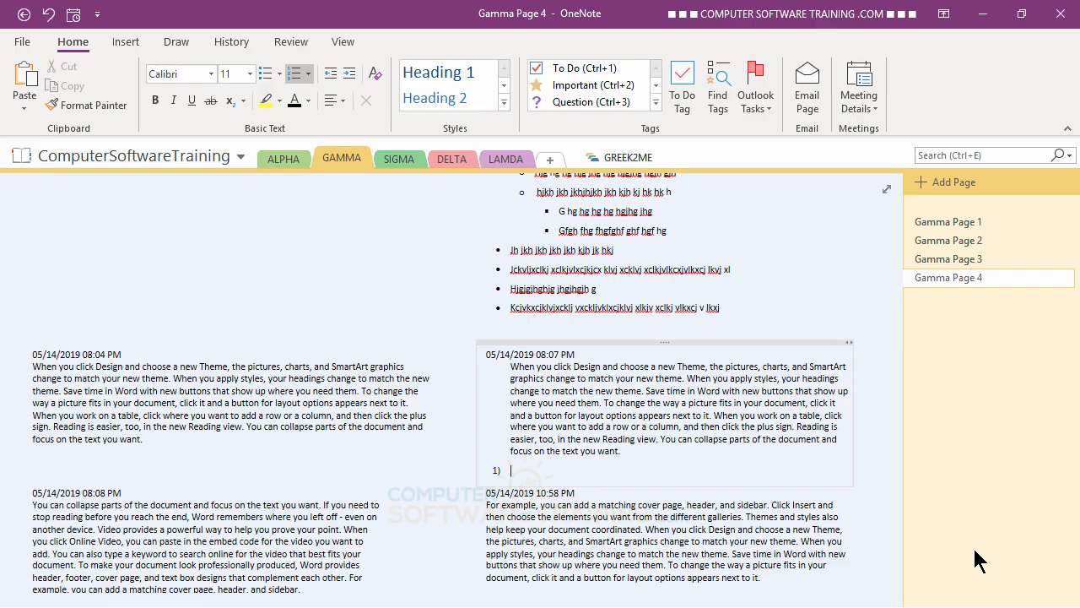
pyautogui.write('jkhkjhkjhkjhkjh kjh k')
pyautogui.press('Return')
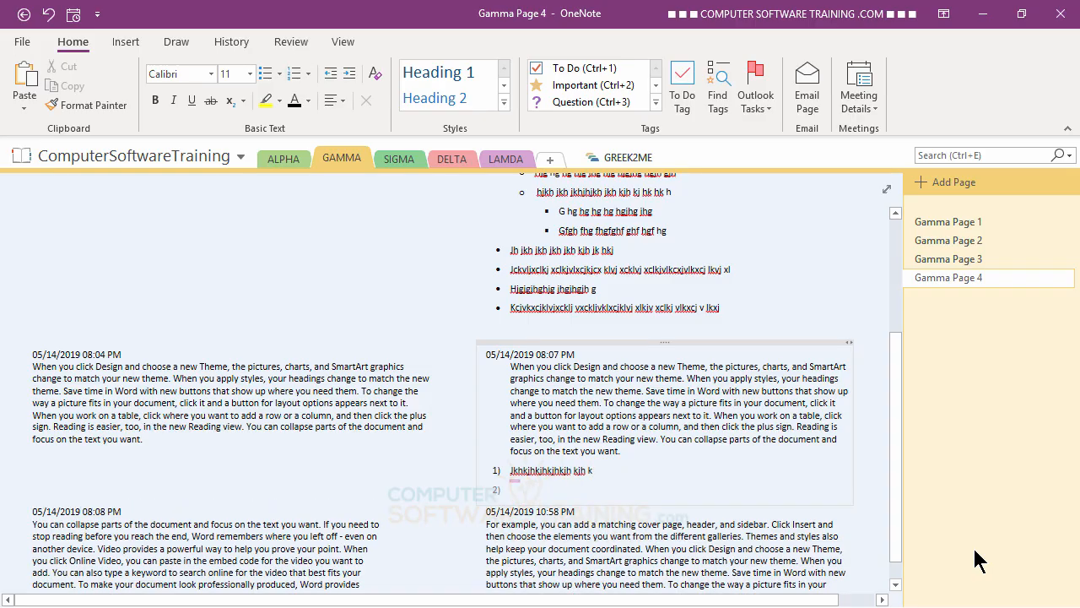
pyautogui.write('kjhkjhkjhkjhkh khk')
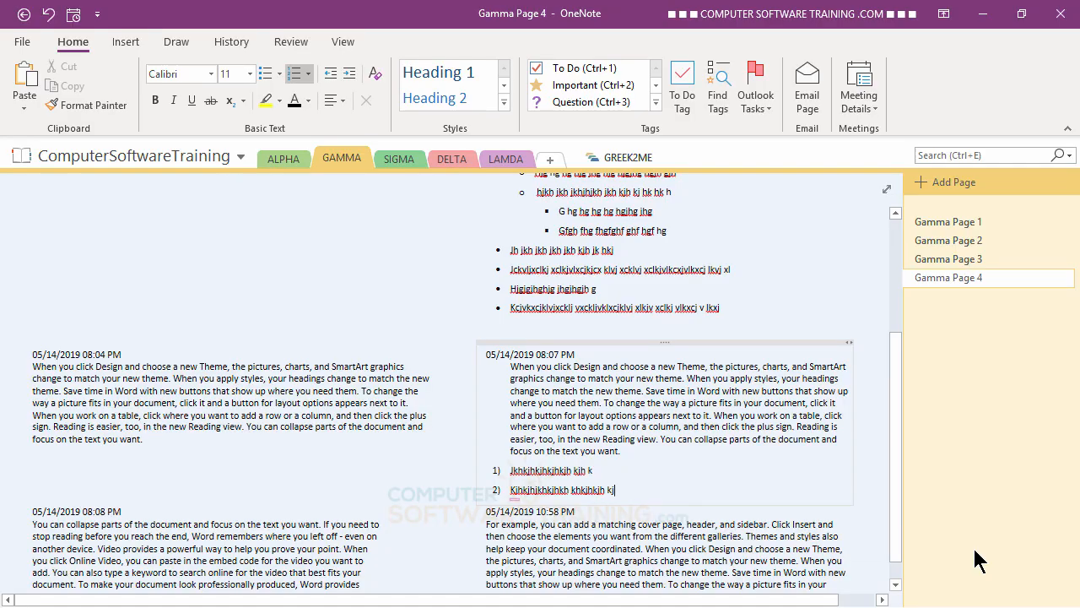
pyautogui.click(691, 402)
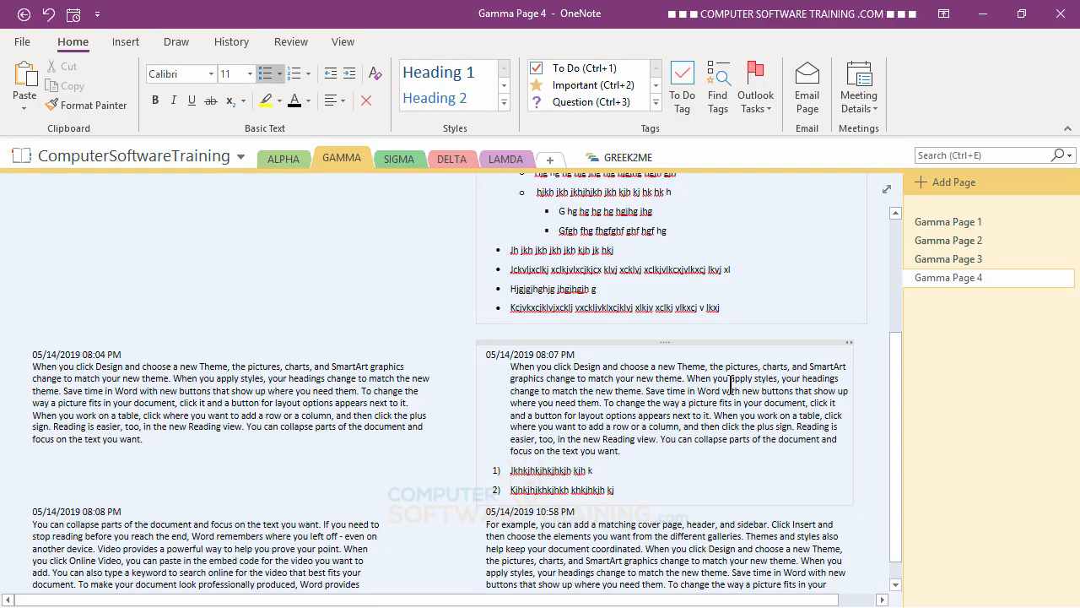
# Clear the formatting from the highlighted date line of the 08:03 PM note.
pyautogui.scroll(3, 701, 394)
pyautogui.click(68, 259)
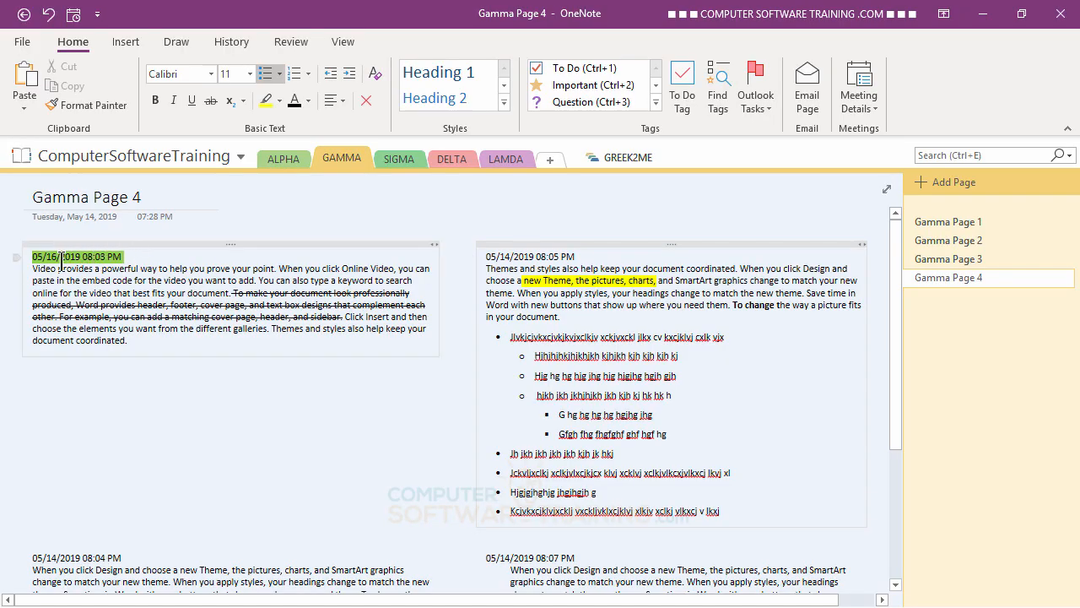
pyautogui.moveTo(31, 260); pyautogui.dragTo(118, 259)
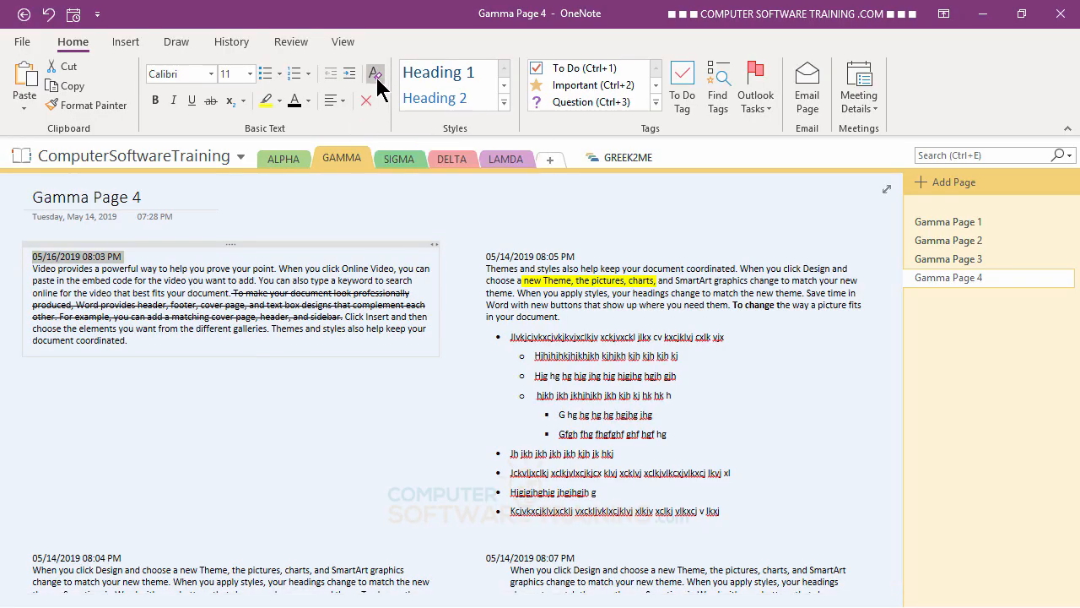
pyautogui.click(259, 316)
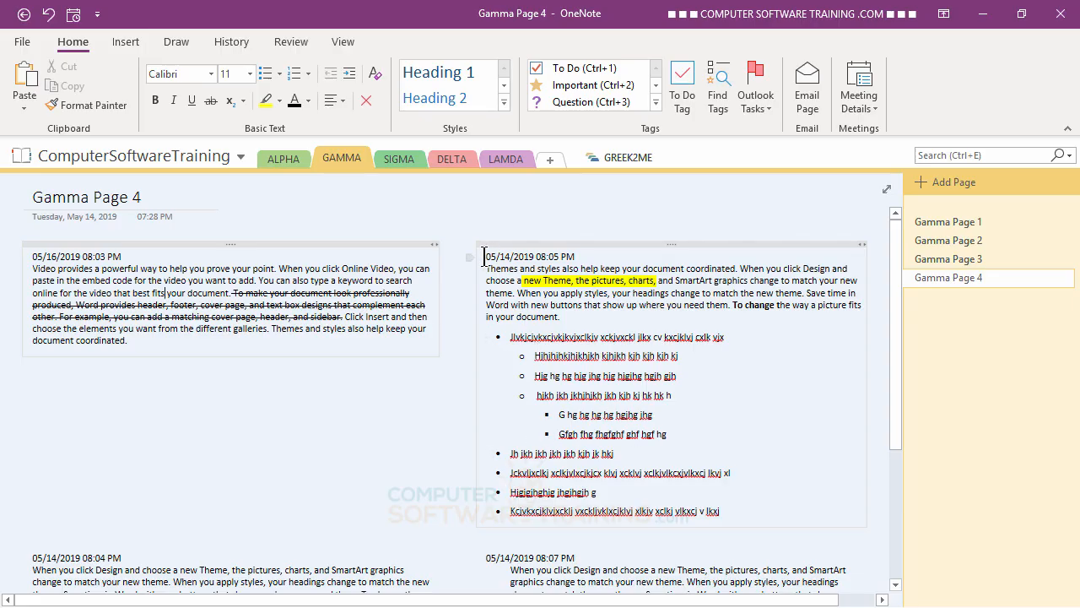
# Clear all formatting from the entire 08:05 PM note, including its bulleted list.
pyautogui.moveTo(484, 256); pyautogui.dragTo(768, 508)
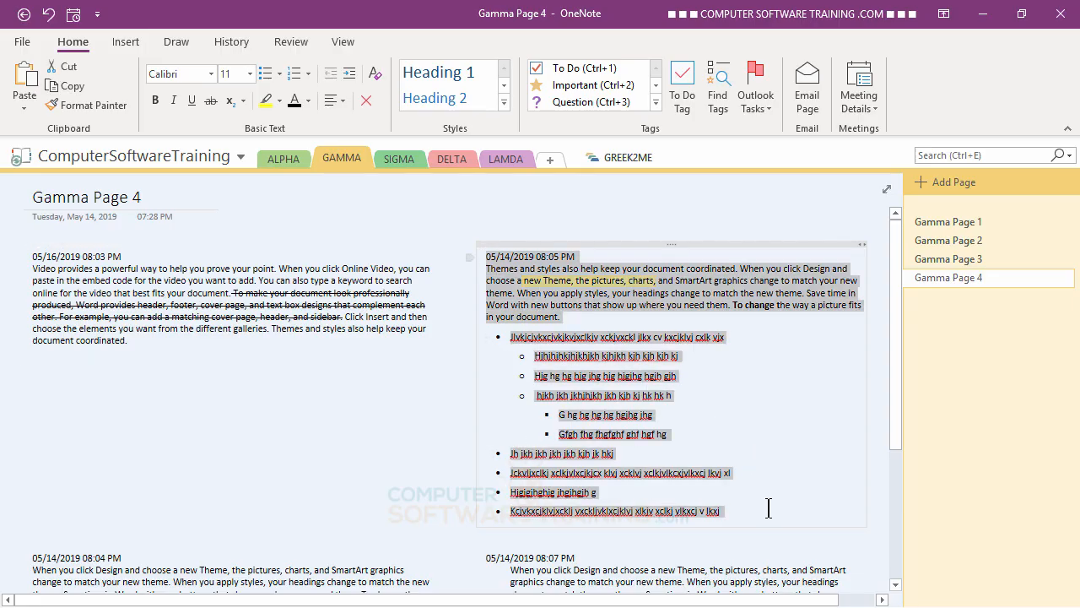
pyautogui.click(376, 73)
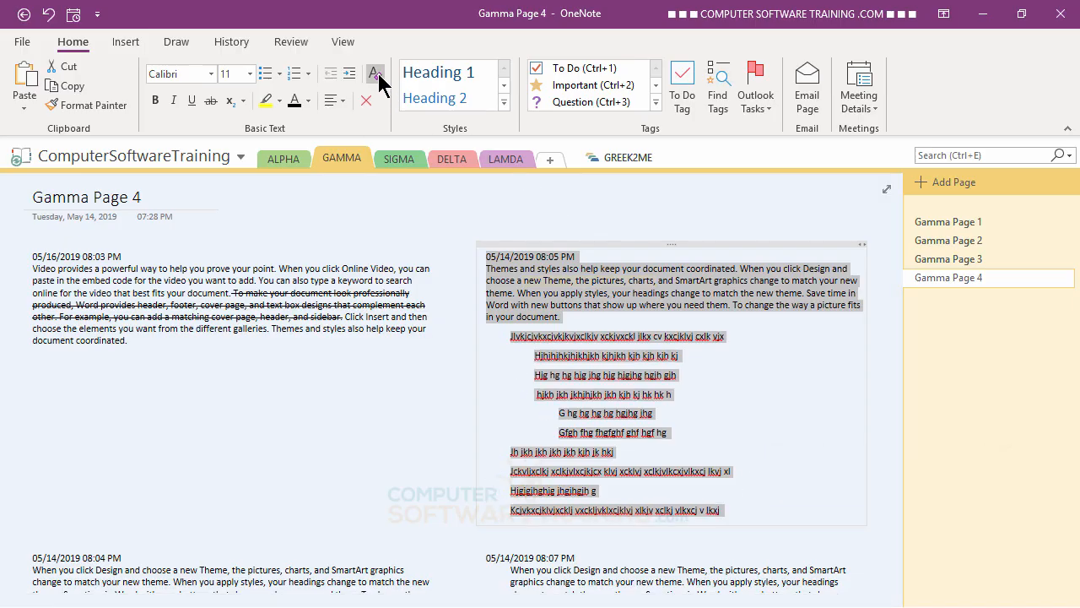
pyautogui.click(815, 423)
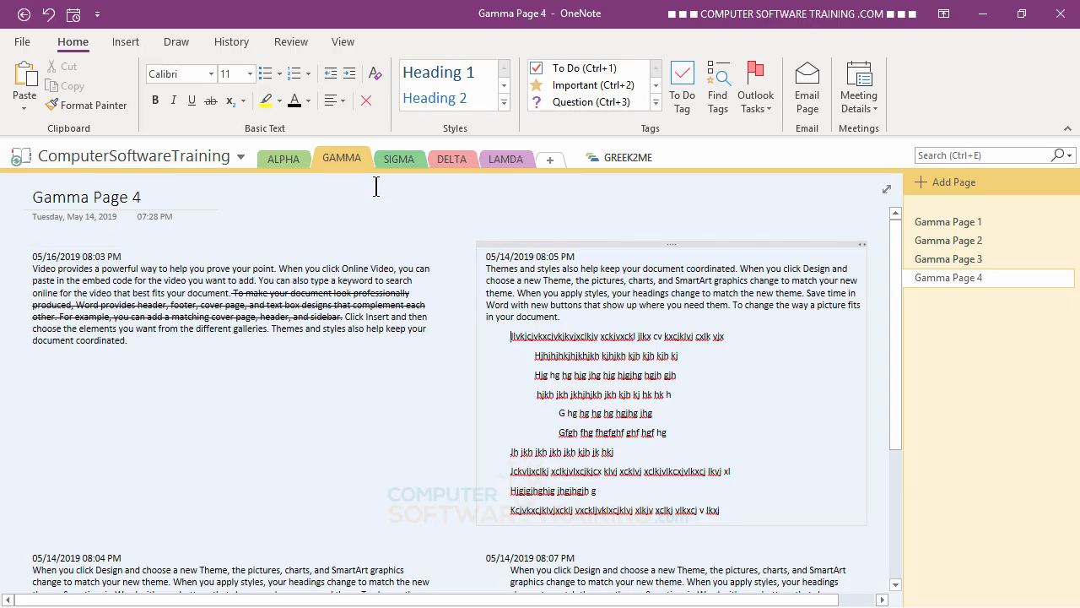
# Remove all indentation from the first three former list lines in the 08:05 PM note.
pyautogui.click(330, 74)
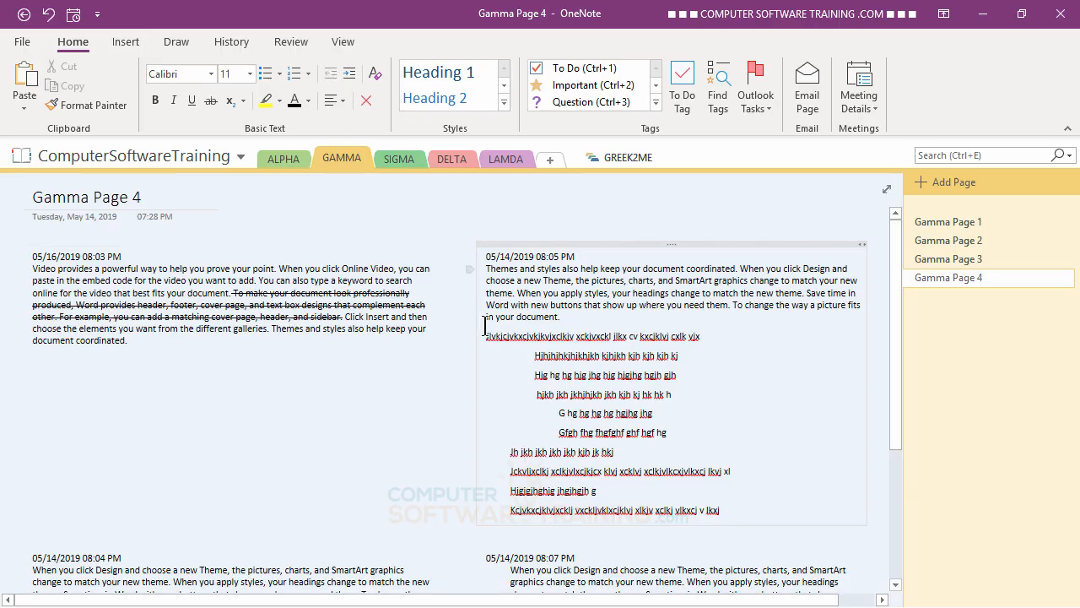
pyautogui.click(533, 355)
pyautogui.click(328, 75)
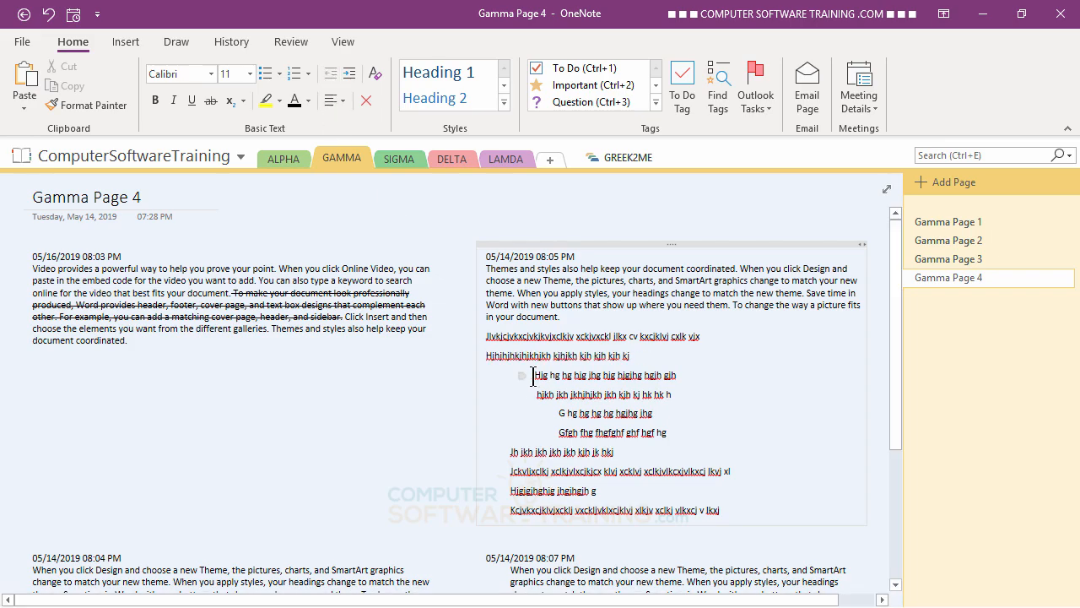
pyautogui.click(535, 376)
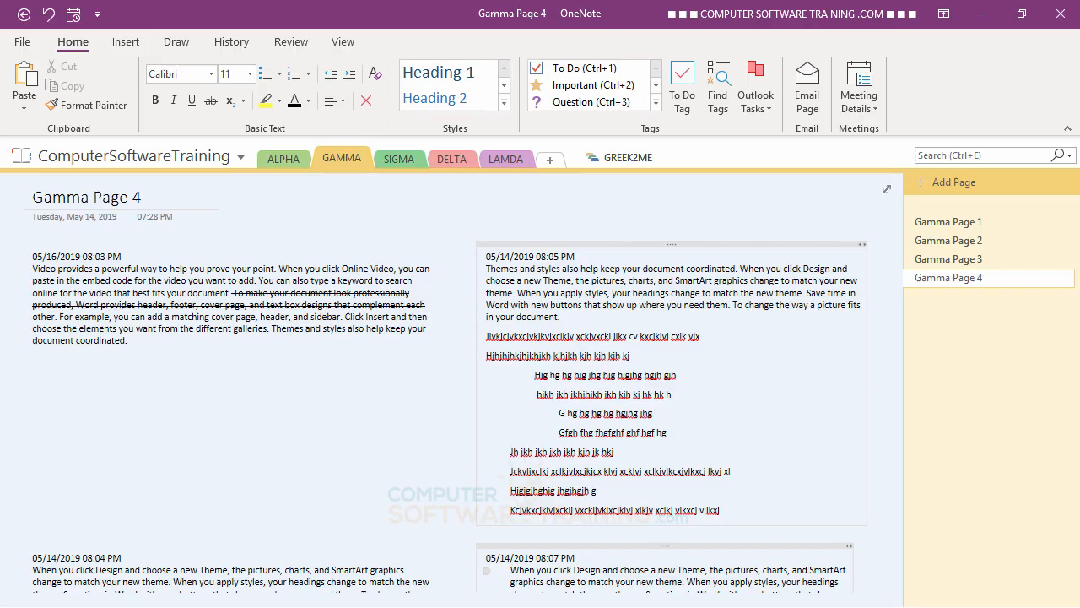
pyautogui.hotkey('shift', 'Tab')
pyautogui.hotkey('shift', 'Tab')
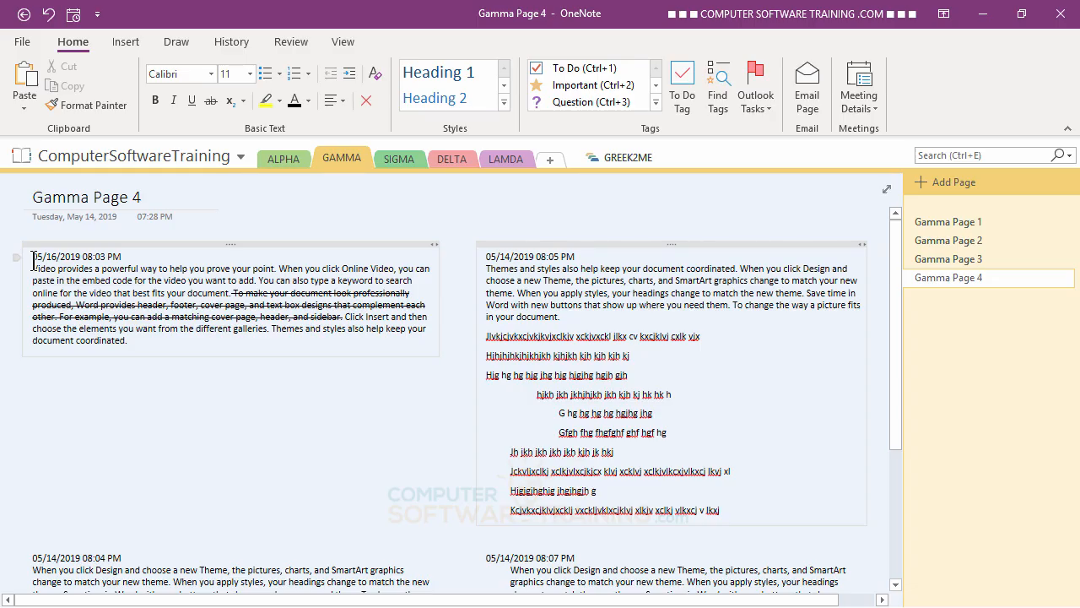
# Set the font size of the entire 08:03 PM note to 14, trying 12 first.
pyautogui.moveTo(33, 256); pyautogui.dragTo(148, 342)
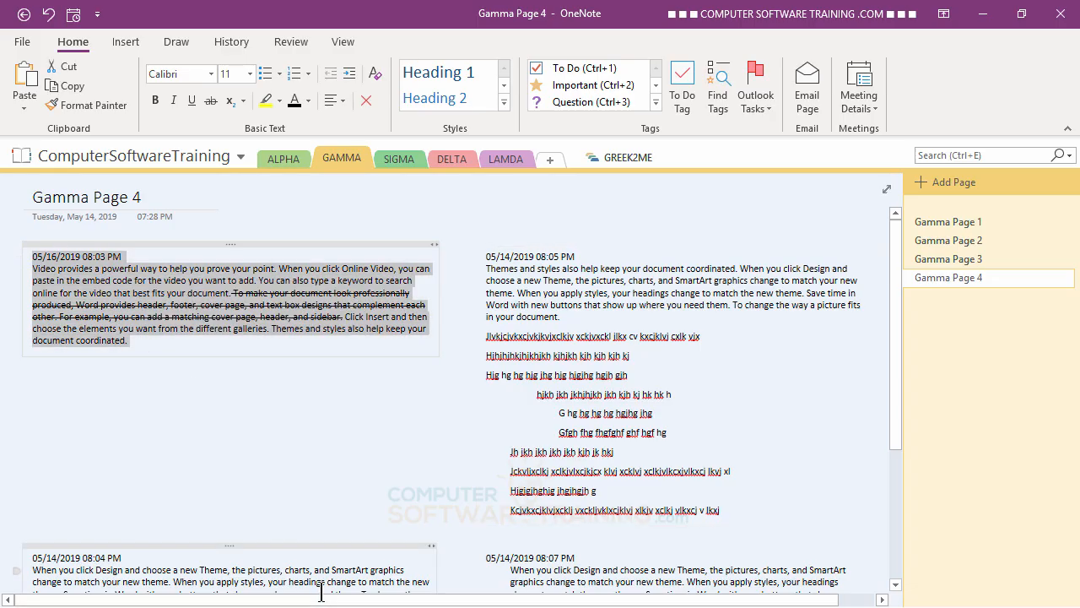
pyautogui.click(250, 75)
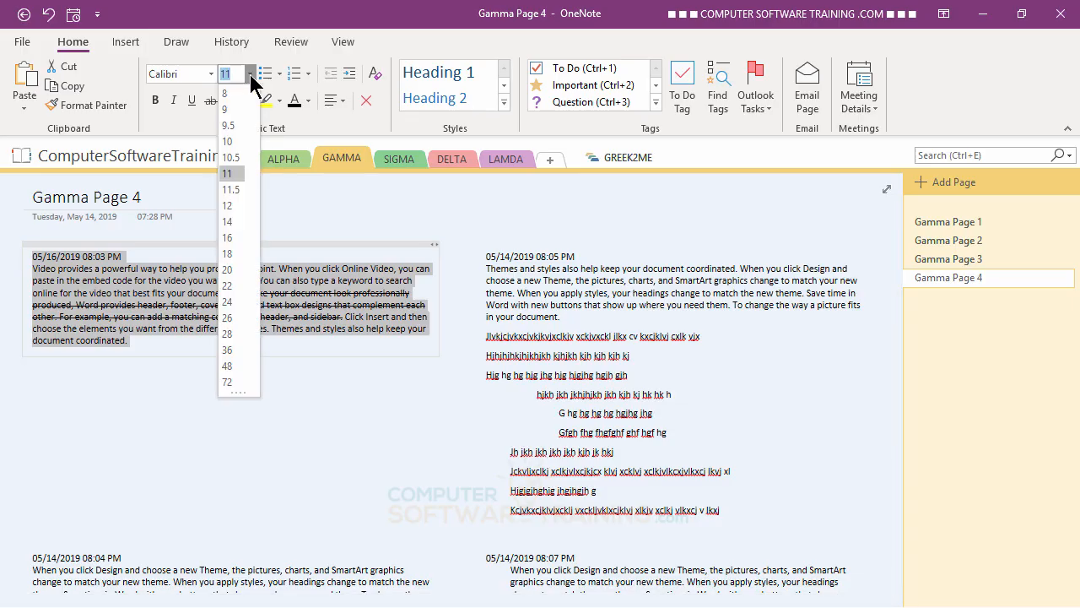
pyautogui.click(226, 205)
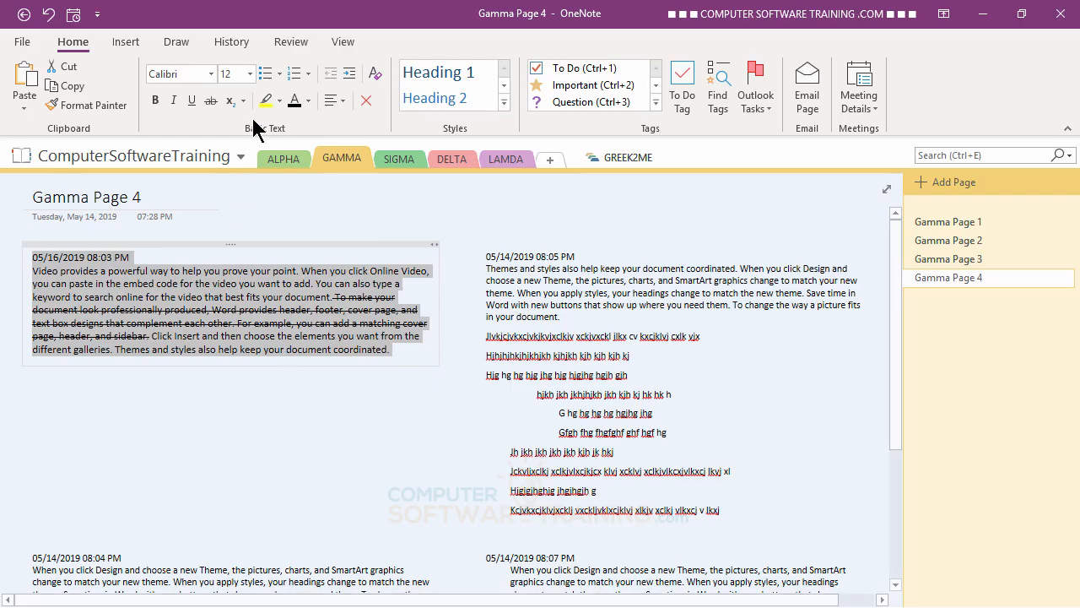
pyautogui.click(251, 74)
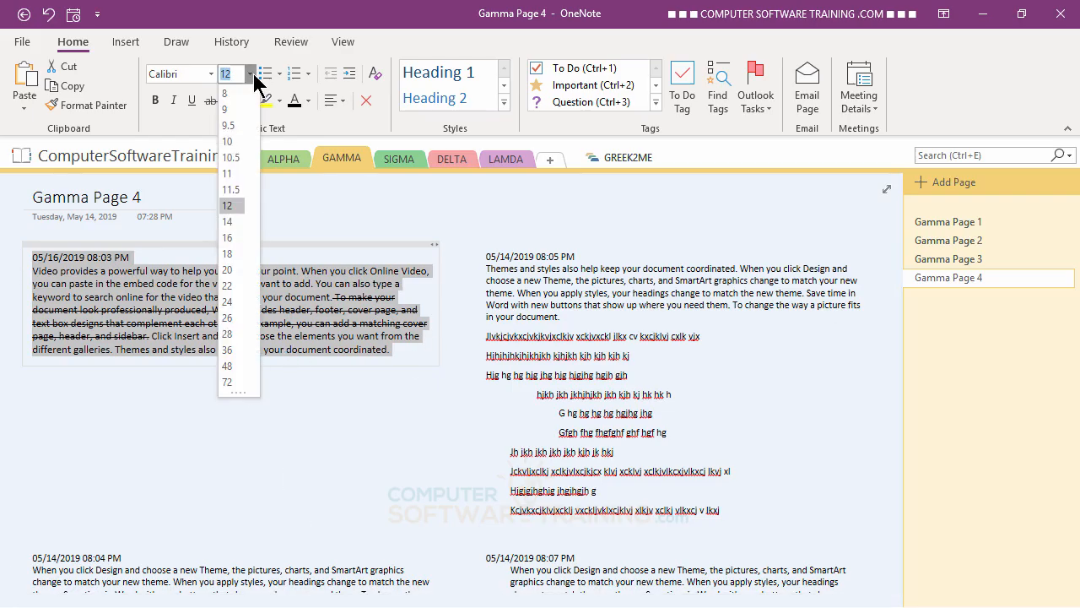
pyautogui.click(228, 221)
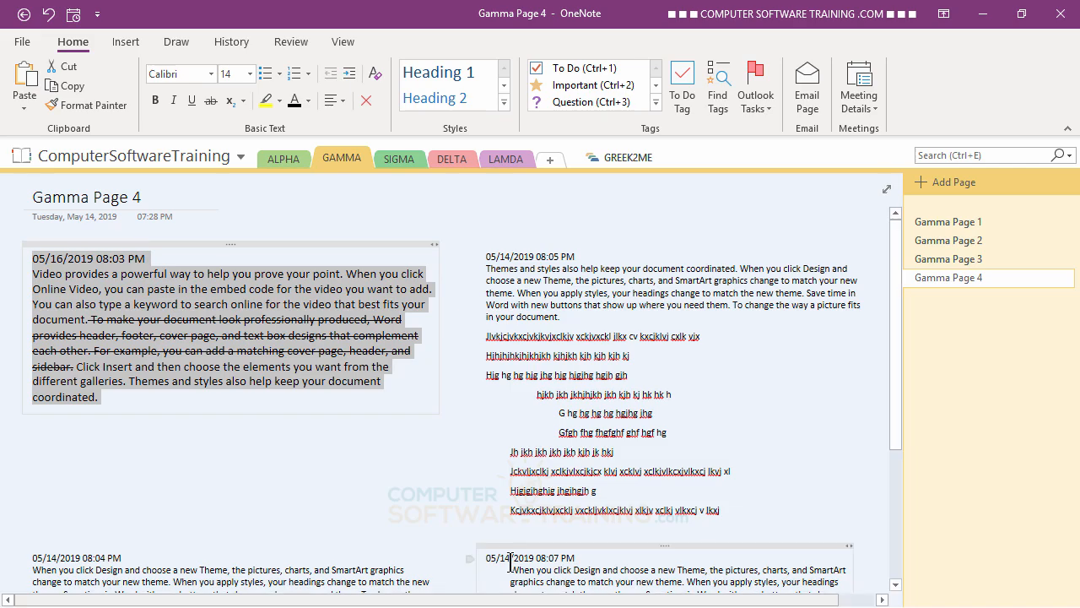
pyautogui.click(597, 285)
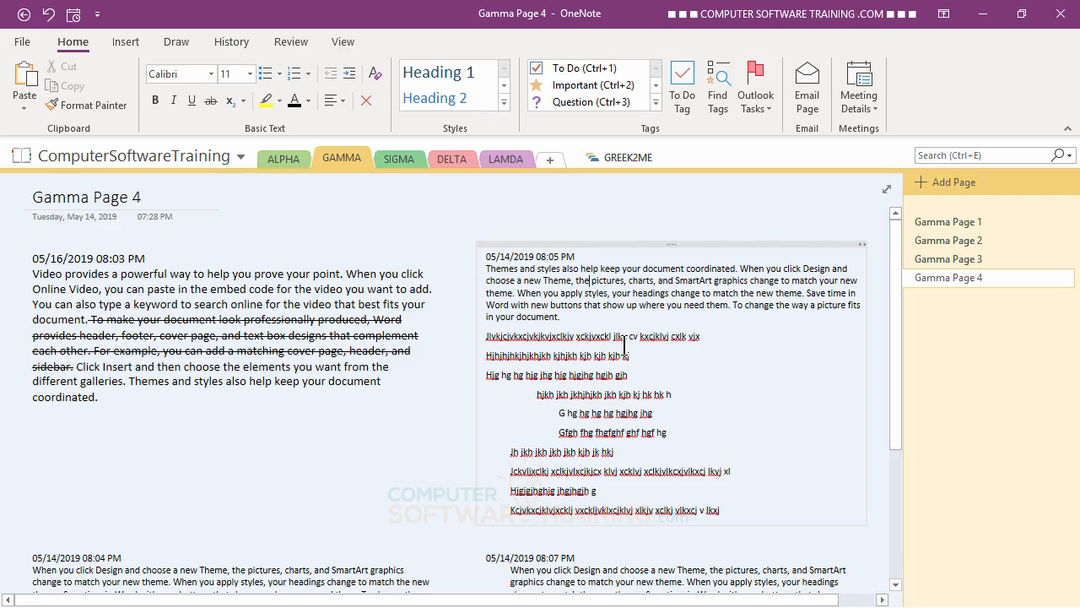
# Review the default font settings in the general program options and leave them without saving changes.
pyautogui.click(23, 43)
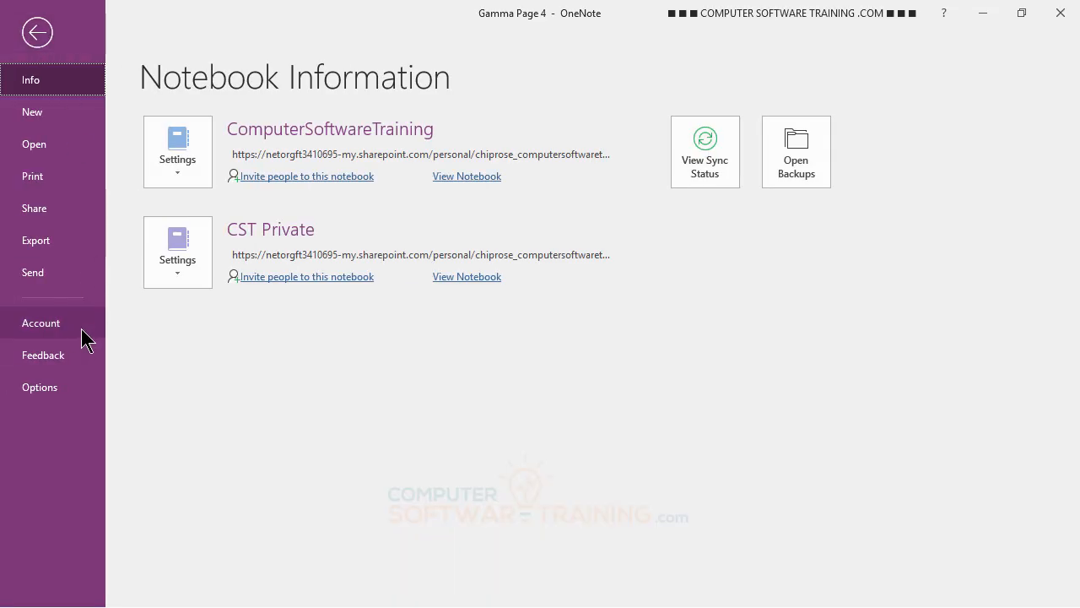
pyautogui.click(48, 389)
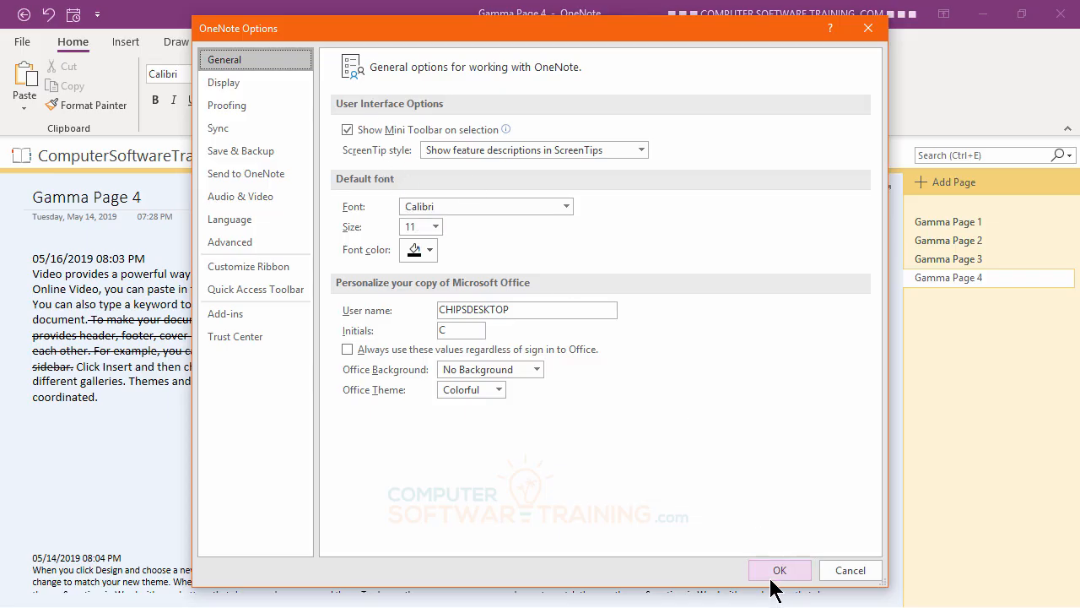
pyautogui.click(841, 574)
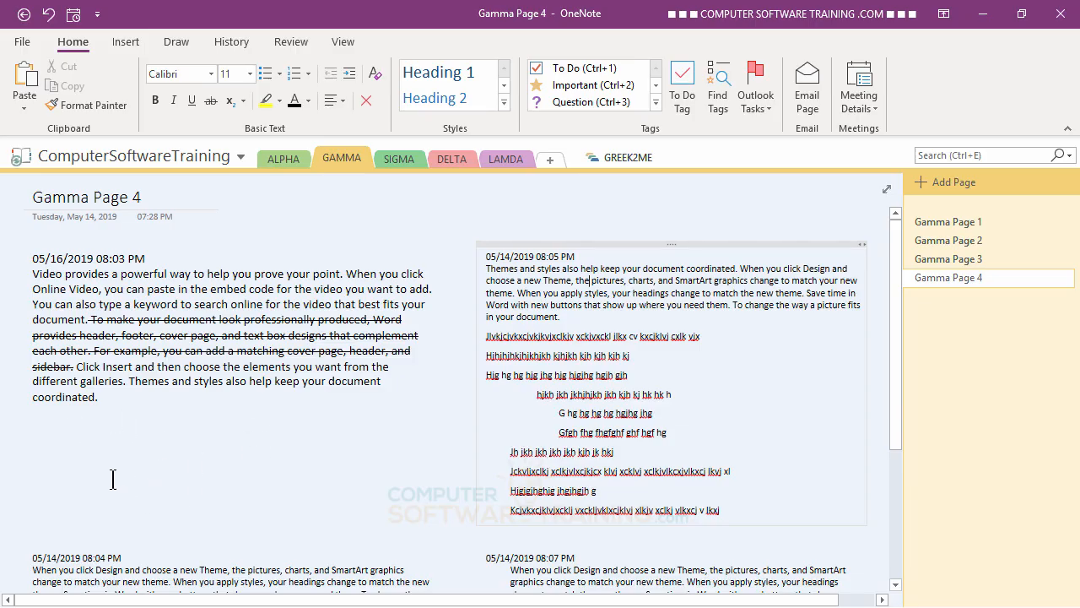
# Add a new note below the 08:03 PM note with the line "The Big Idea" and a paragraph of filler text under it.
pyautogui.click(37, 428)
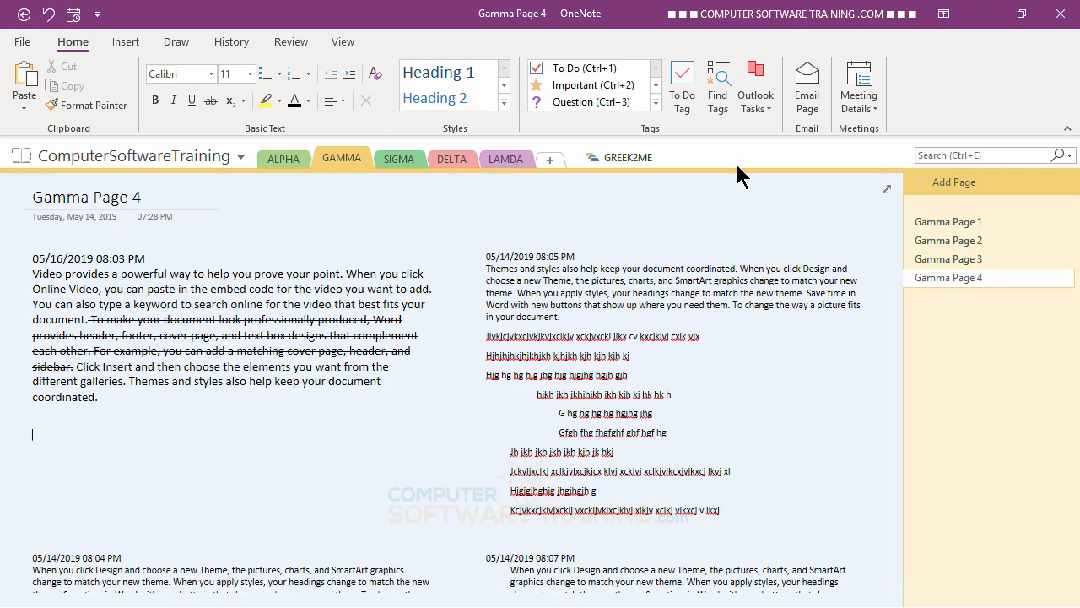
pyautogui.write('The')
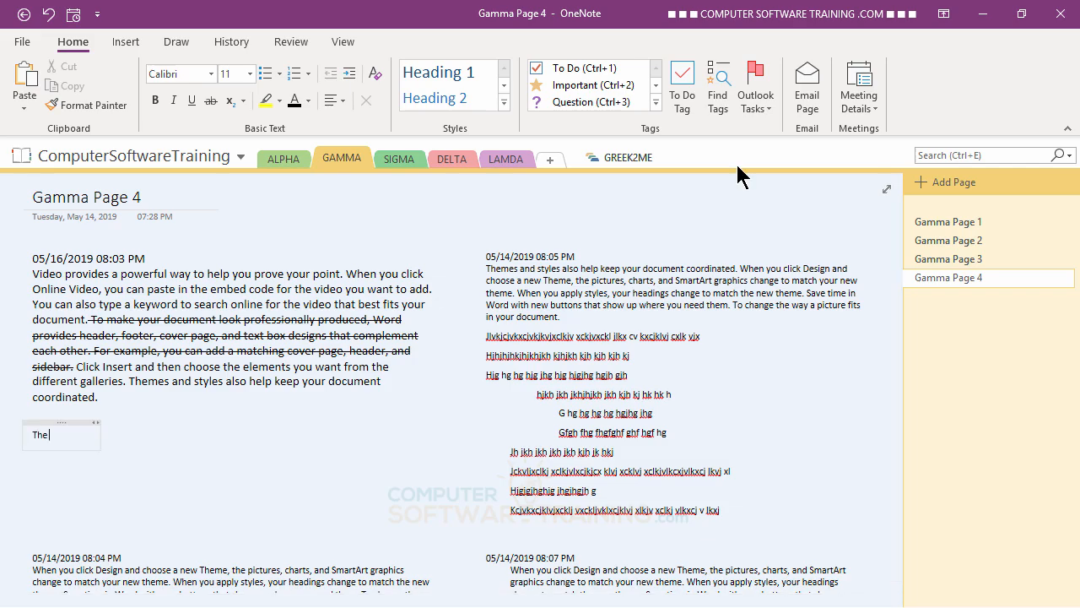
pyautogui.write(' Big Idea')
pyautogui.press('Return')
pyautogui.write('Jdshkfjhsdkjhfsdkjhfkjsdh kfhsdkjfh sdkjhf ksdjh fkjsdh kfjhsd kjfh sdkhf ')
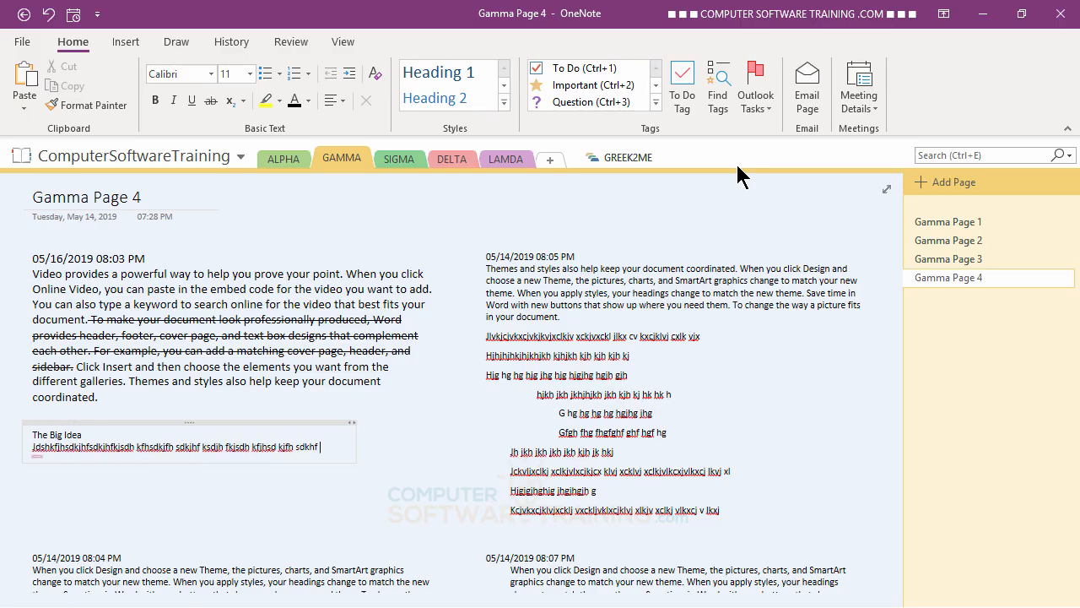
pyautogui.write('ksdjh fkjsdh kfjsdh kfh sdkjhf ksdjhf kjsdh fkjsdh kjfh sdkjfh ksdjhf kjsdhfkj ')
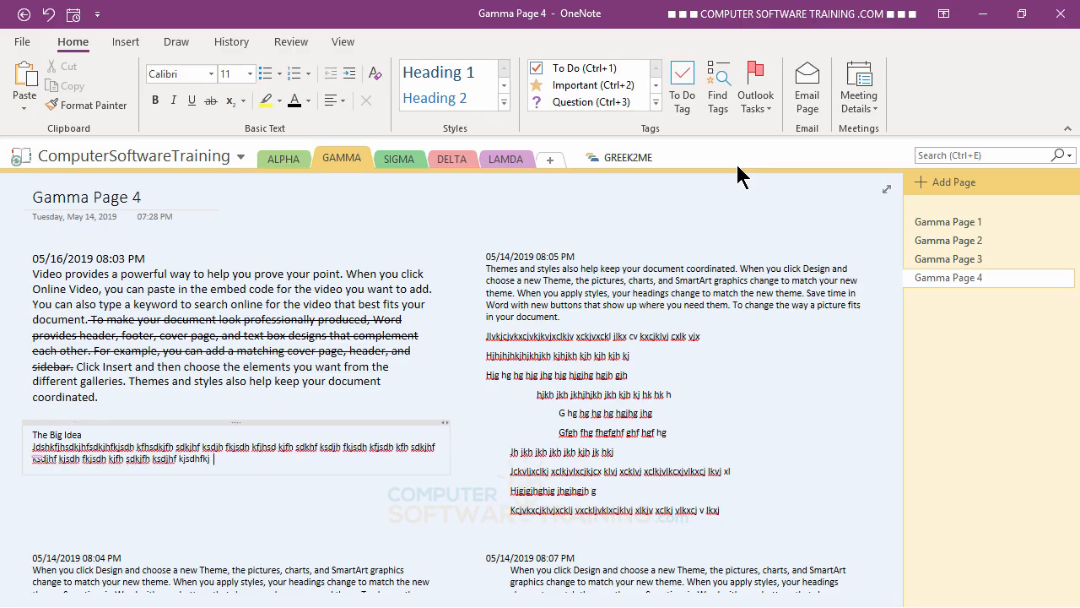
pyautogui.write('shd kjfh sdkjh fksdjhfkjsdhkfjhs dkjfh sdkjh fkjsdh fkjsdh kjfh sdkjhf kjsdh fk')
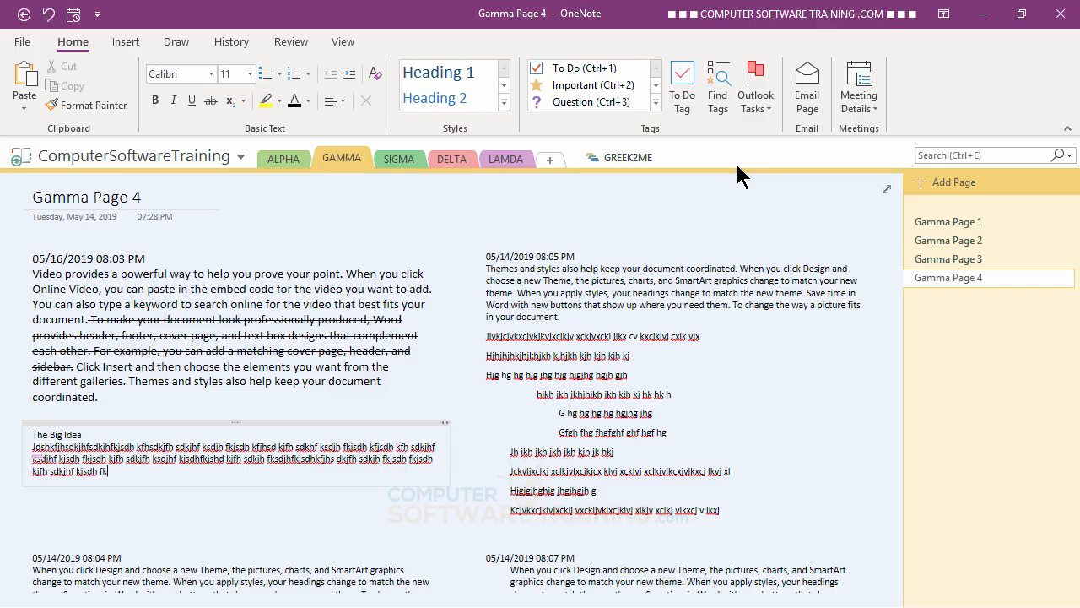
pyautogui.write('jsdh kjfh sdkjfh skdj')
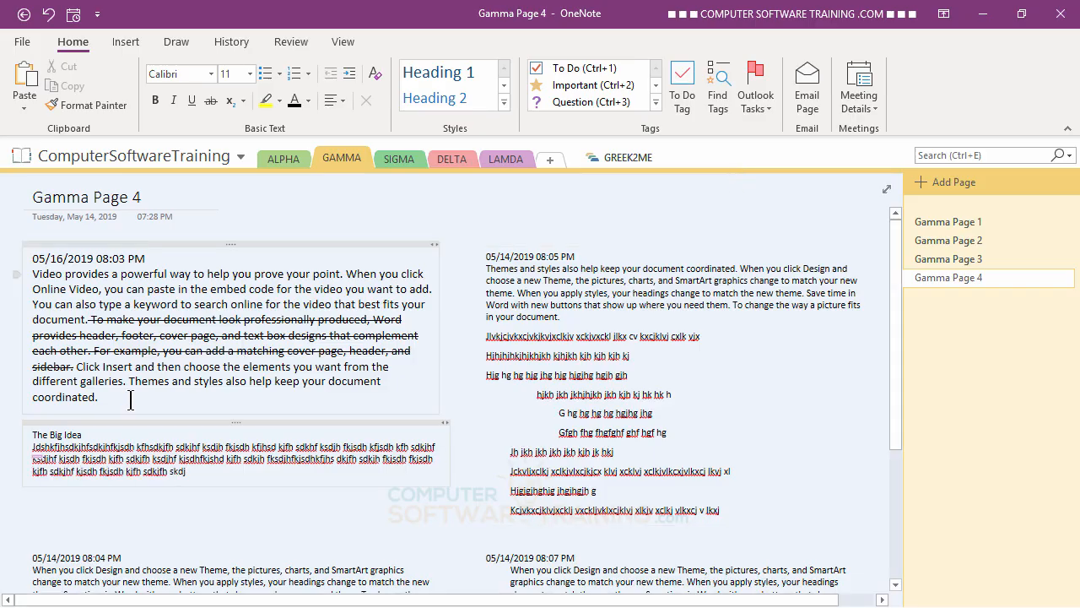
# Apply the Heading 1 style to the line "The Big Idea".
pyautogui.moveTo(32, 434); pyautogui.dragTo(85, 435)
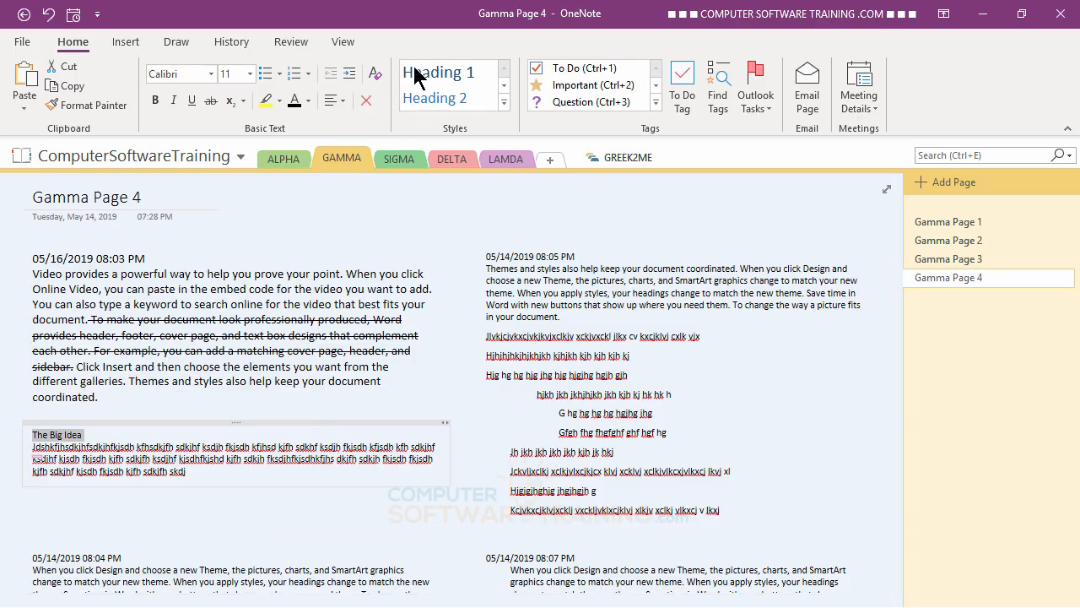
pyautogui.click(504, 101)
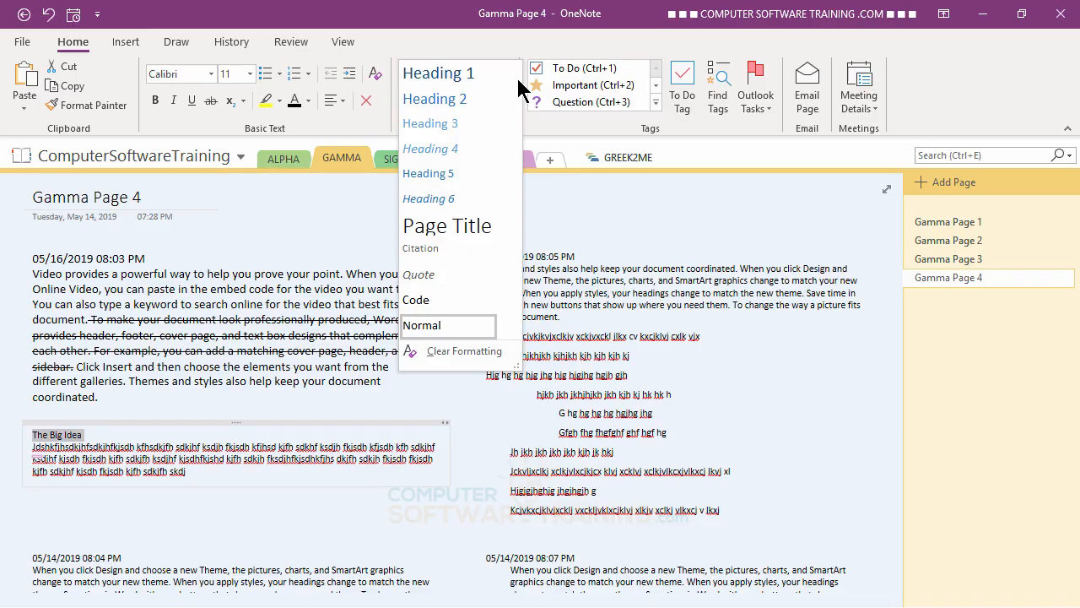
pyautogui.click(460, 85)
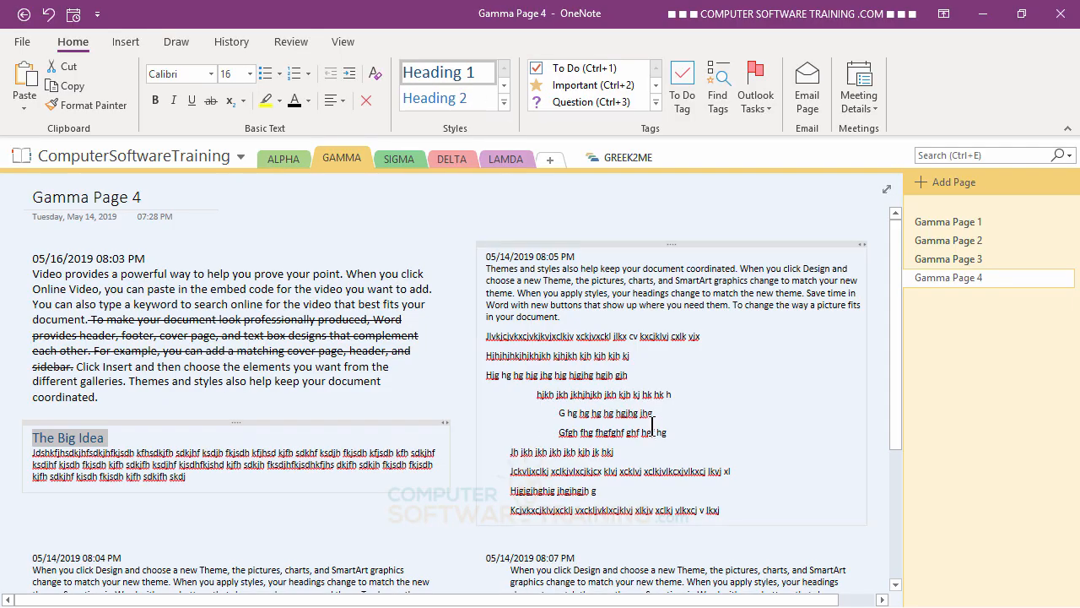
# Set the font size of the filler paragraph under "The Big Idea" to 12.
pyautogui.doubleClick(146, 456)
pyautogui.doubleClick(123, 450)
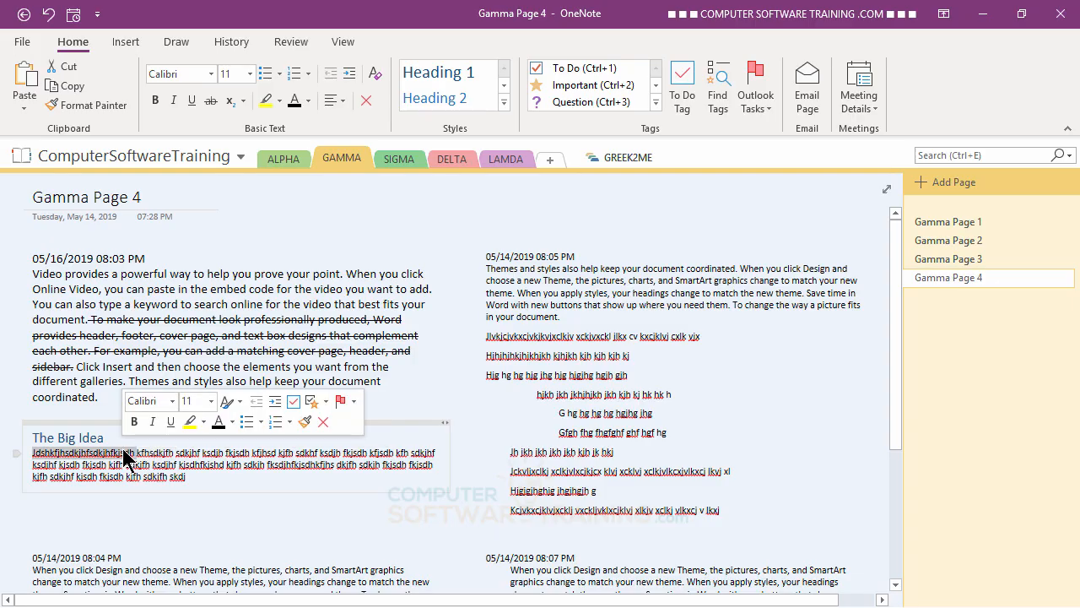
pyautogui.tripleClick(122, 459)
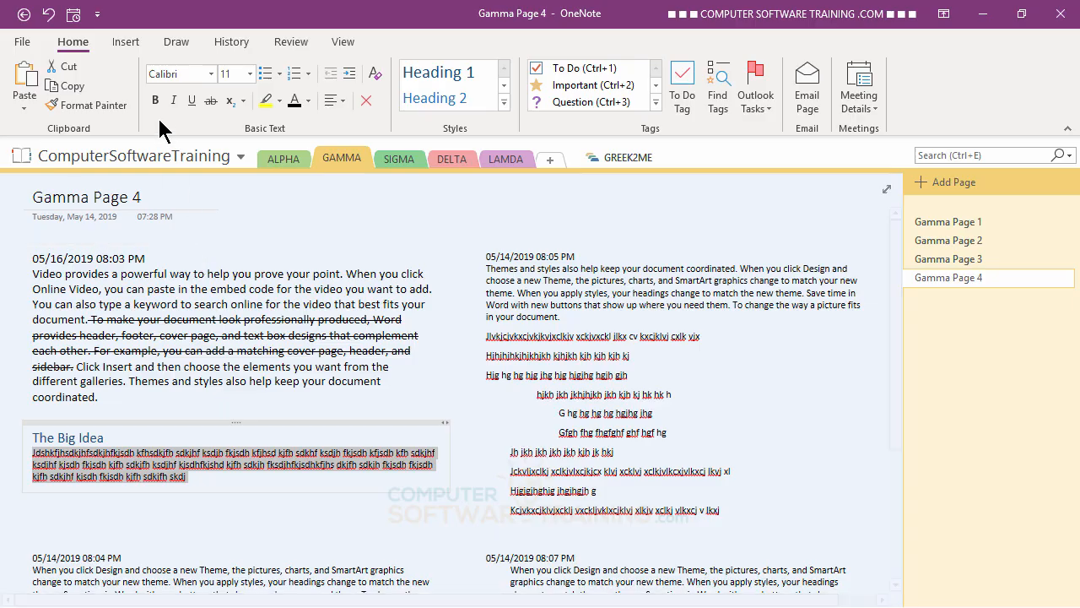
pyautogui.click(250, 74)
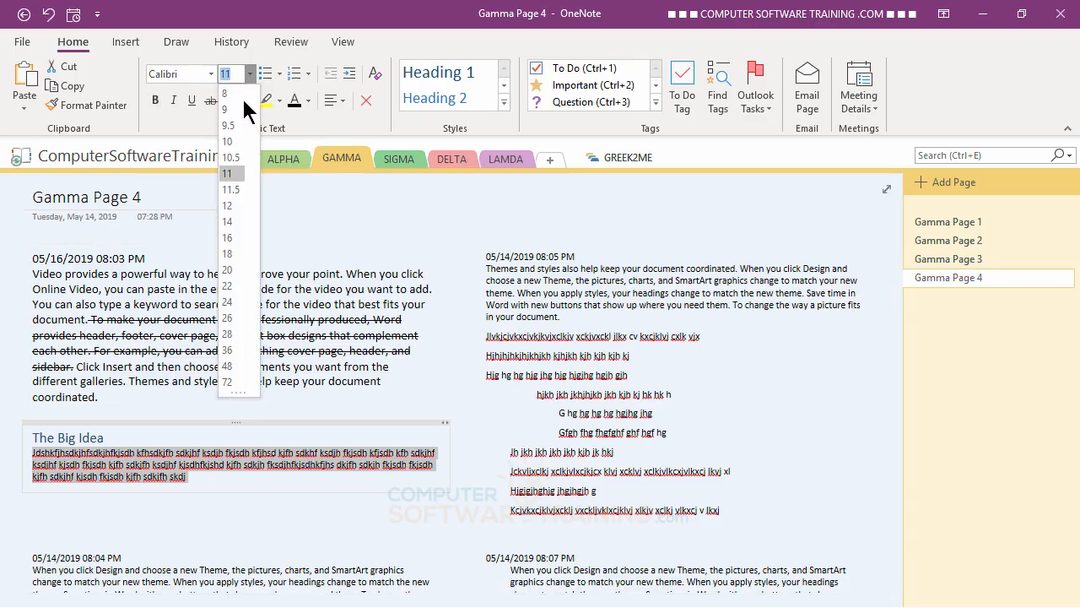
pyautogui.click(235, 206)
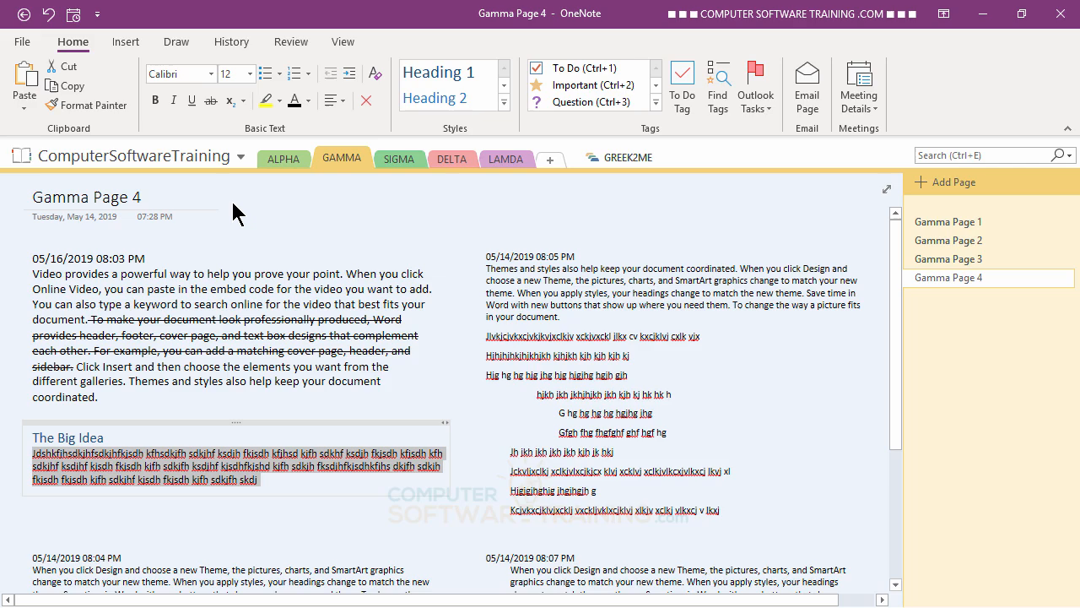
pyautogui.click(314, 515)
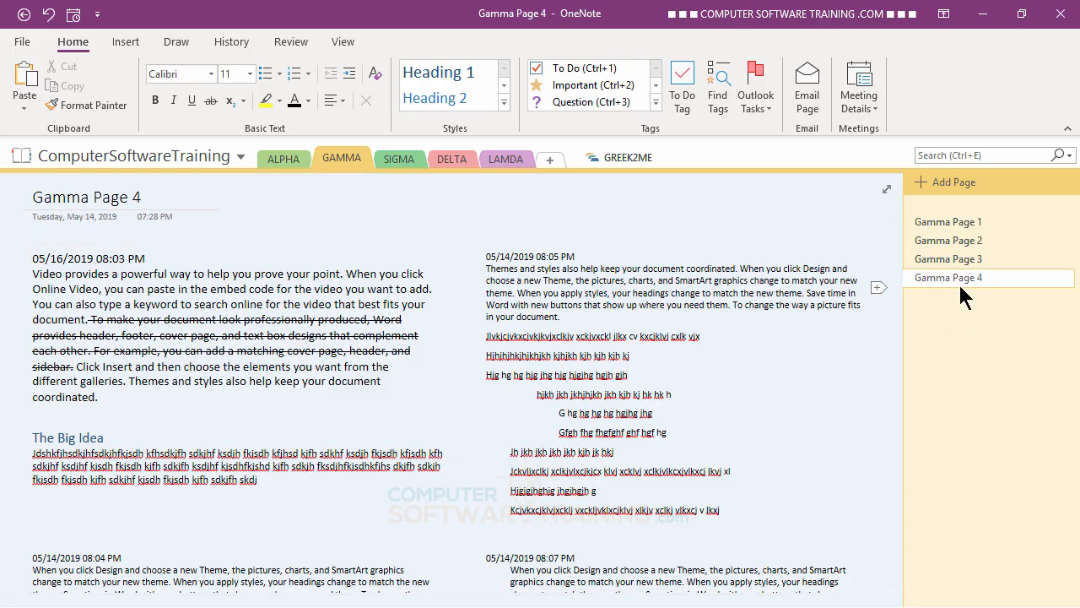
# Look through Gamma Page 3, Gamma Page 2 and Gamma Page 1, and return to Gamma Page 4.
pyautogui.click(945, 259)
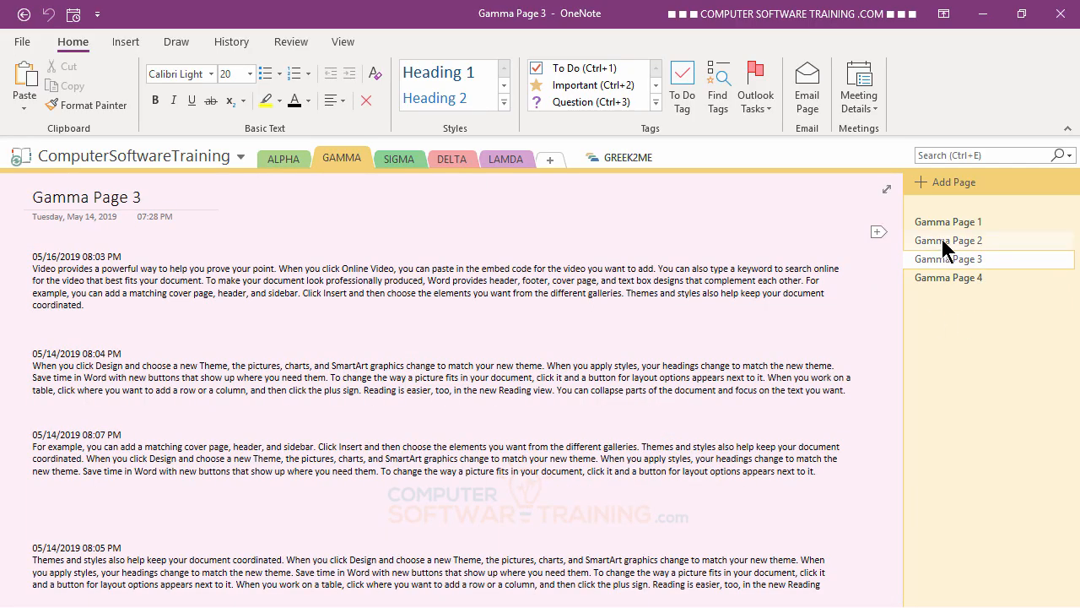
pyautogui.click(945, 240)
pyautogui.click(943, 222)
pyautogui.click(946, 242)
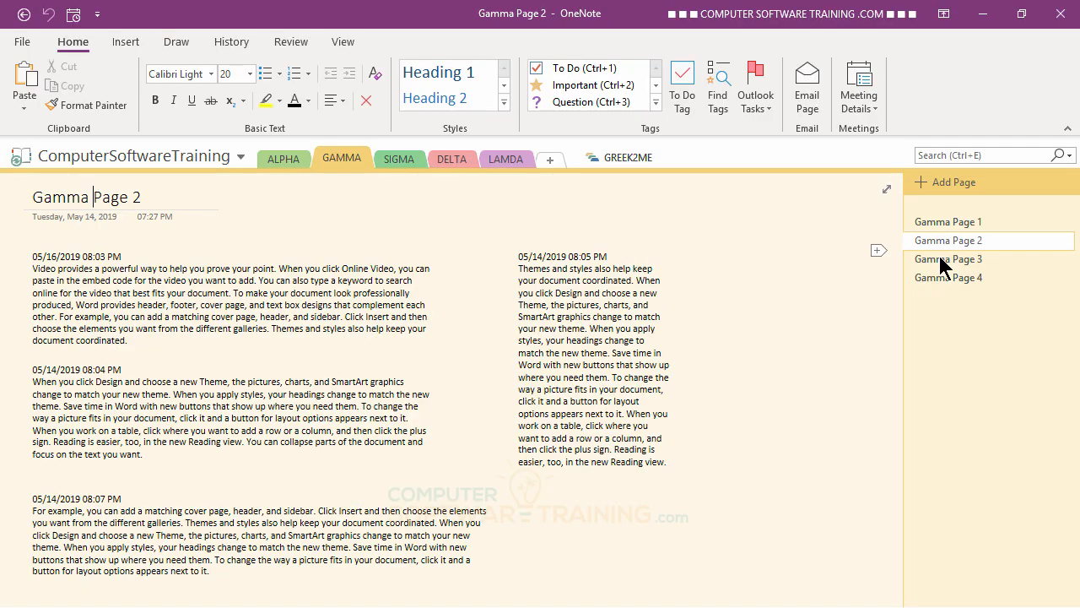
pyautogui.click(938, 259)
pyautogui.click(944, 278)
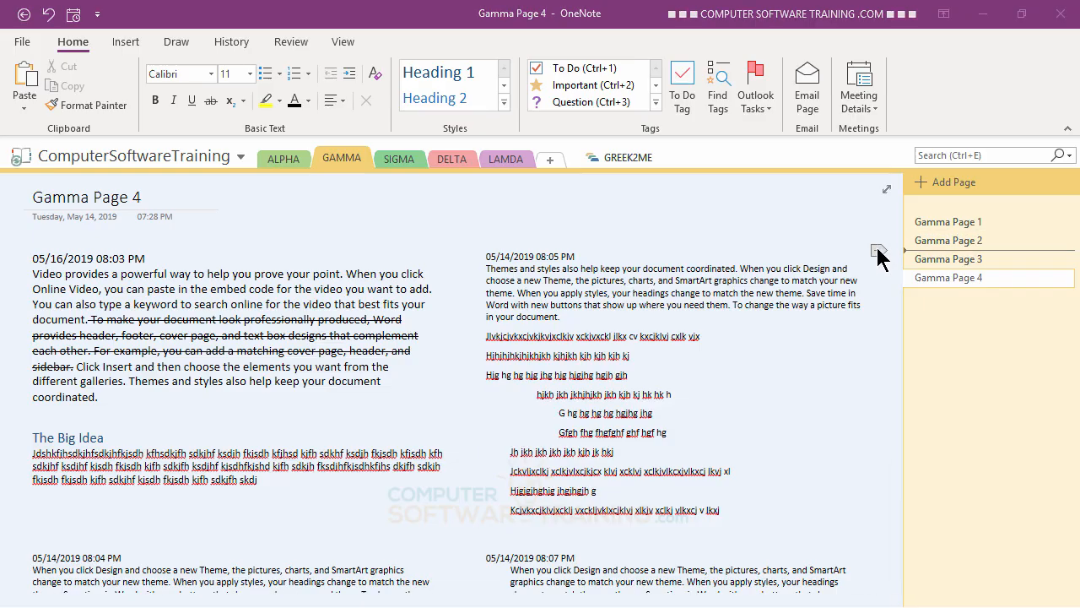
# Insert a new page between Gamma Page 2 and Gamma Page 3, title it "Meeting" and place the cursor in its body.
pyautogui.click(880, 250)
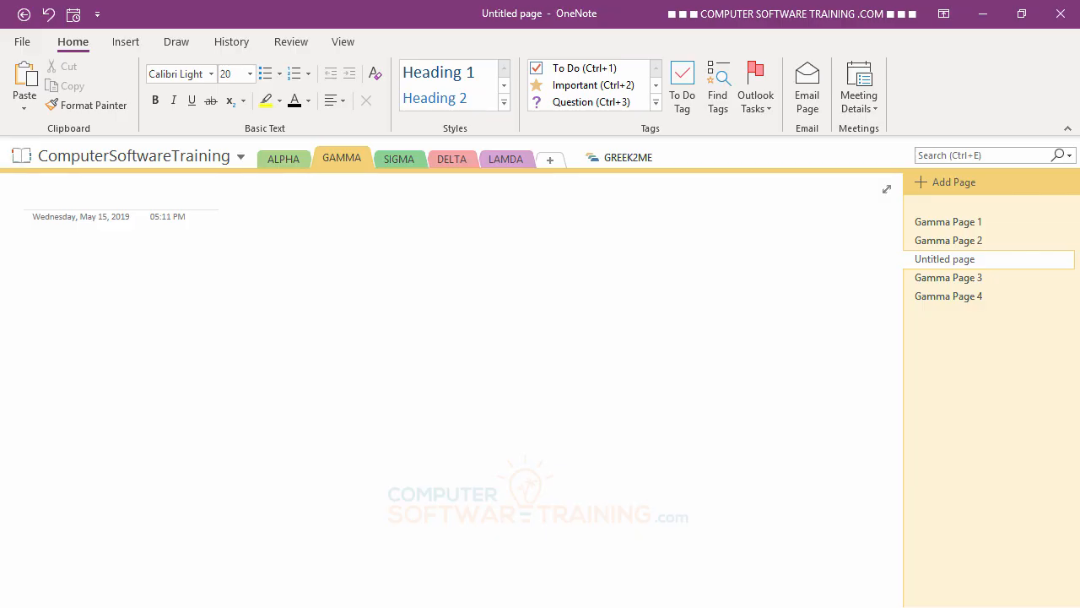
pyautogui.write('Meeting')
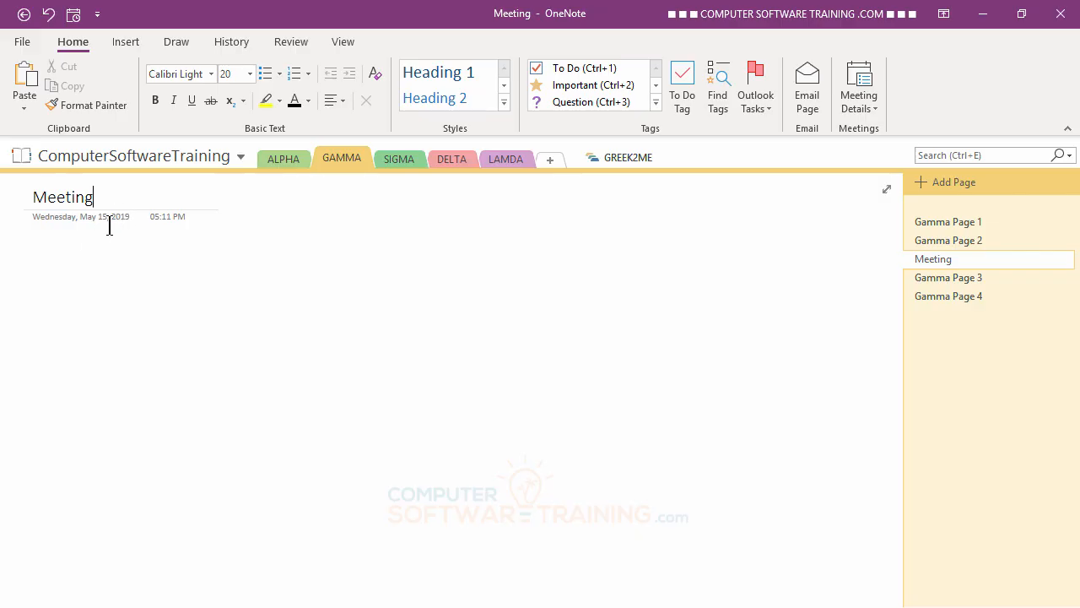
pyautogui.click(211, 325)
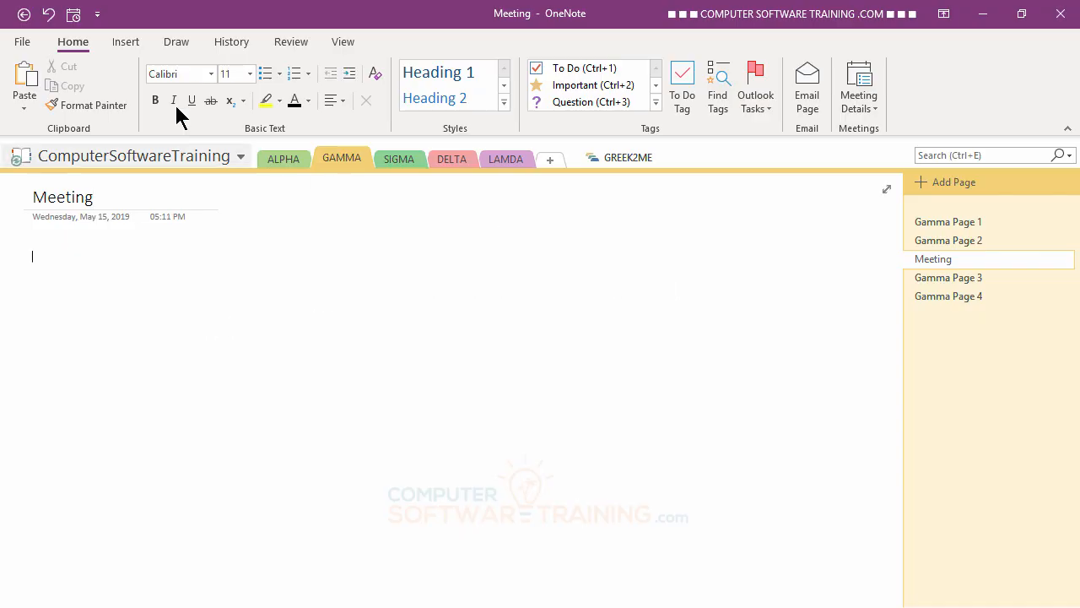
# Open the full list of page templates and examine the Academic and Blank categories.
pyautogui.click(126, 41)
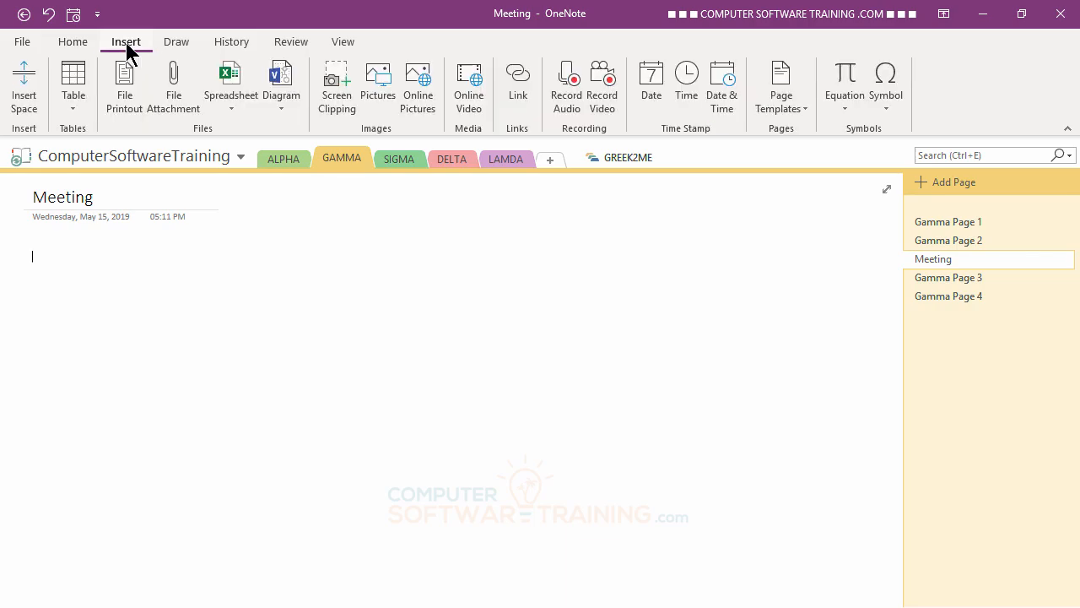
pyautogui.click(794, 110)
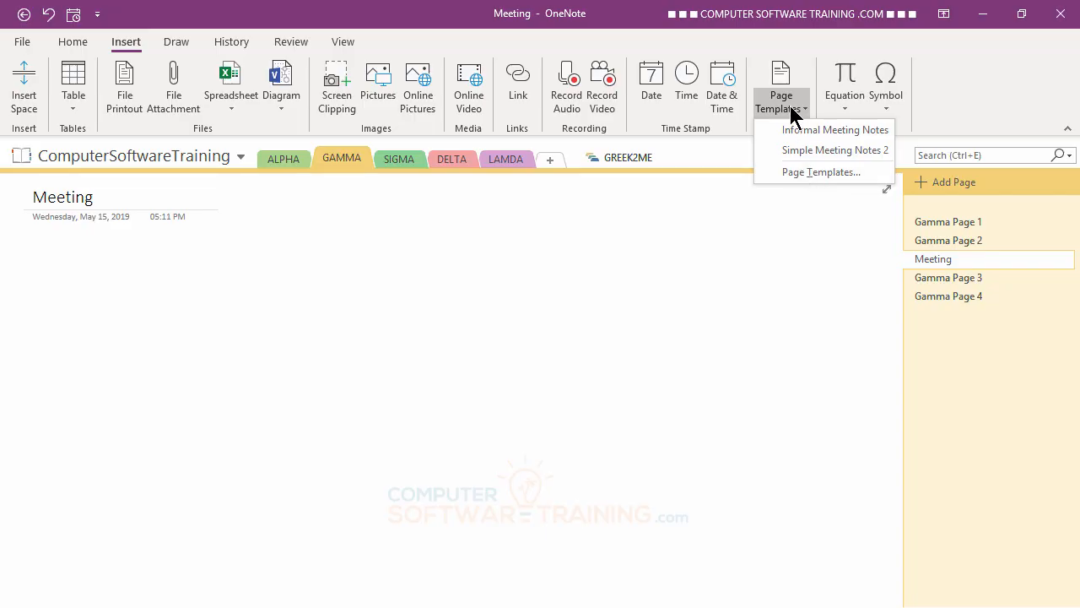
pyautogui.click(827, 173)
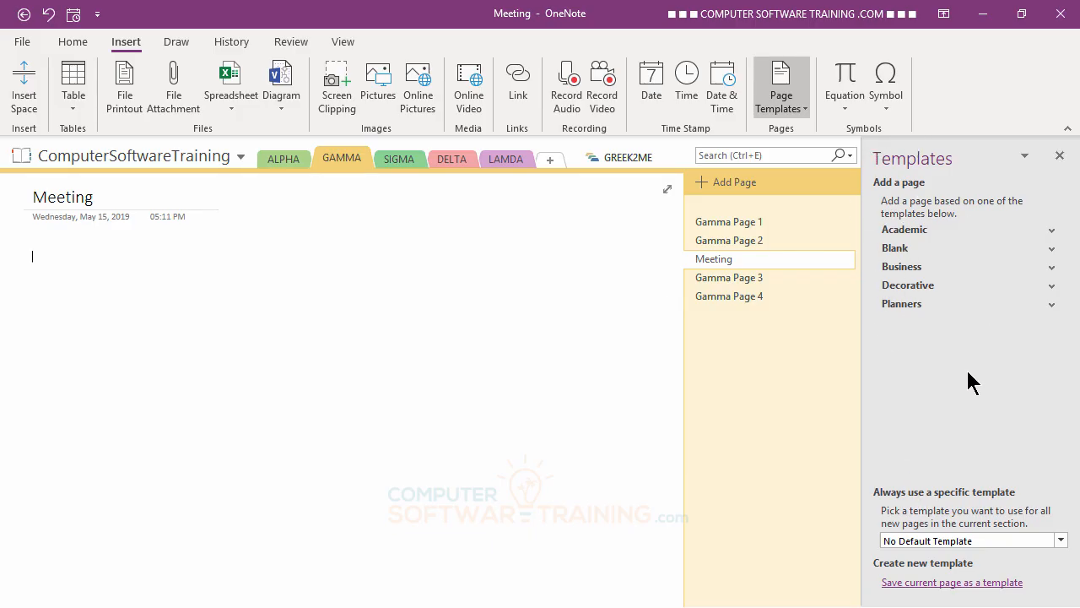
pyautogui.click(1052, 229)
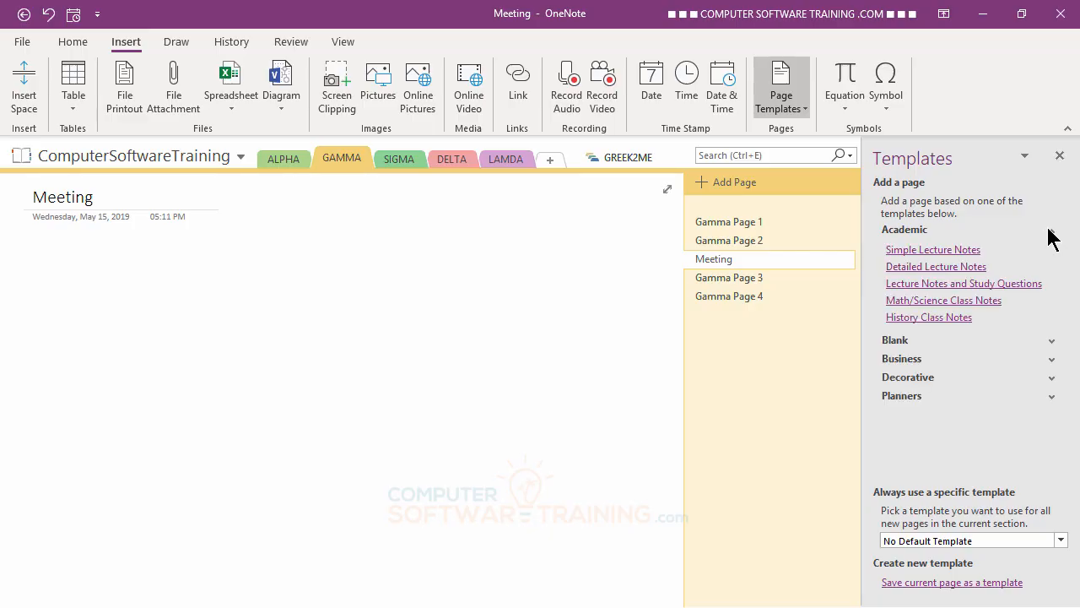
pyautogui.click(1051, 341)
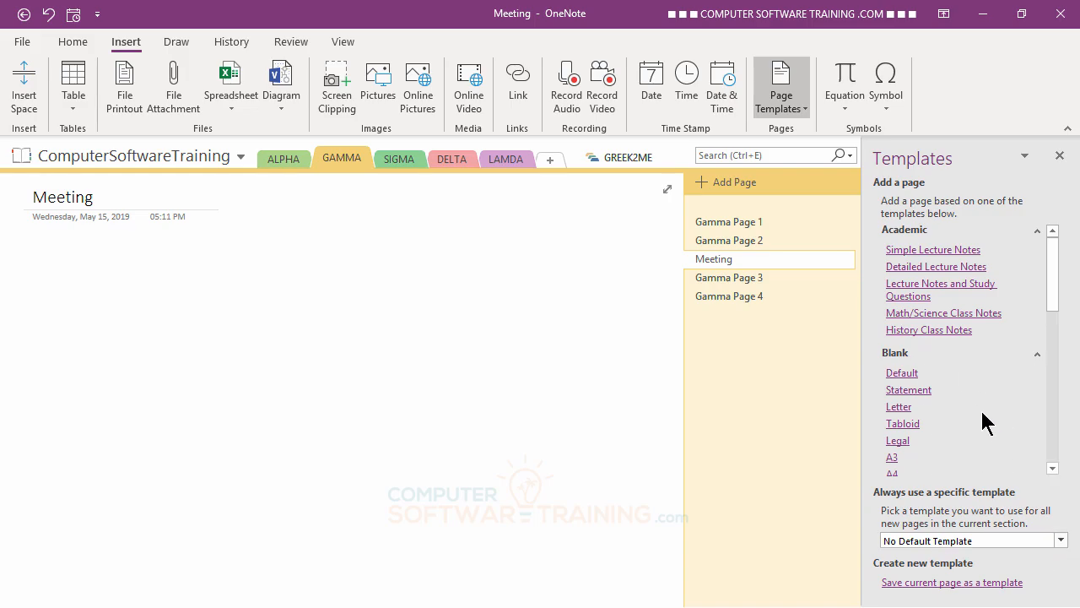
pyautogui.scroll(-2, 984, 422)
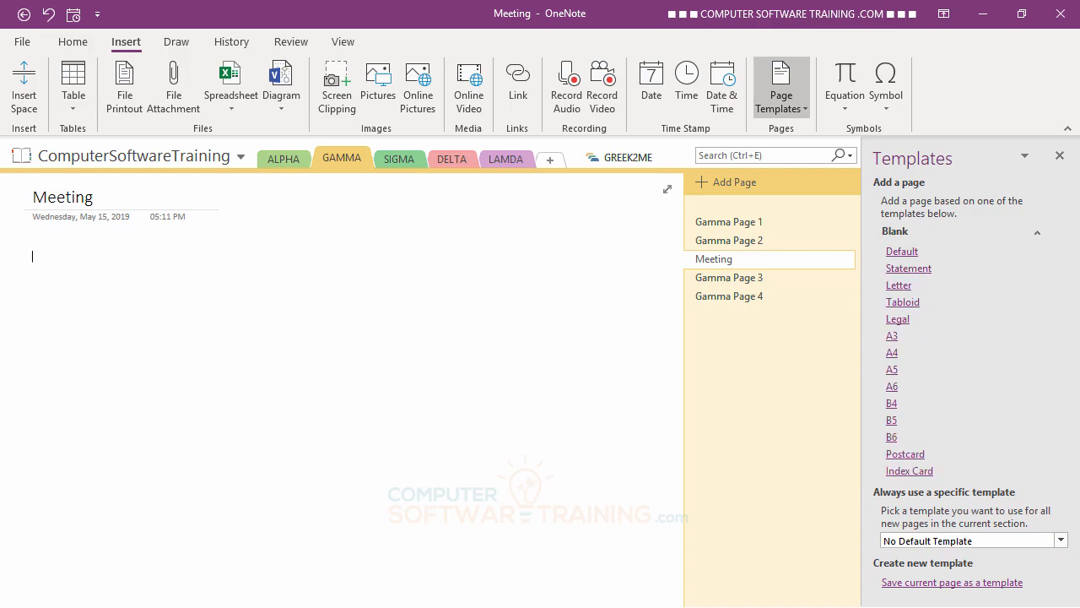
pyautogui.click(1038, 233)
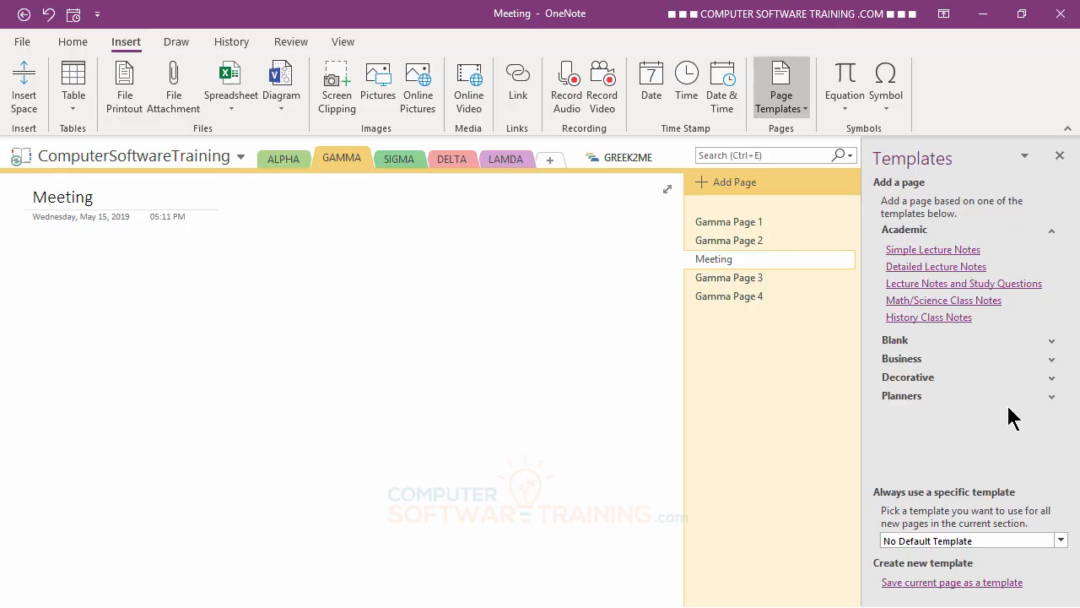
# Examine the templates offered in the Business, Decorative and Planners categories.
pyautogui.click(906, 358)
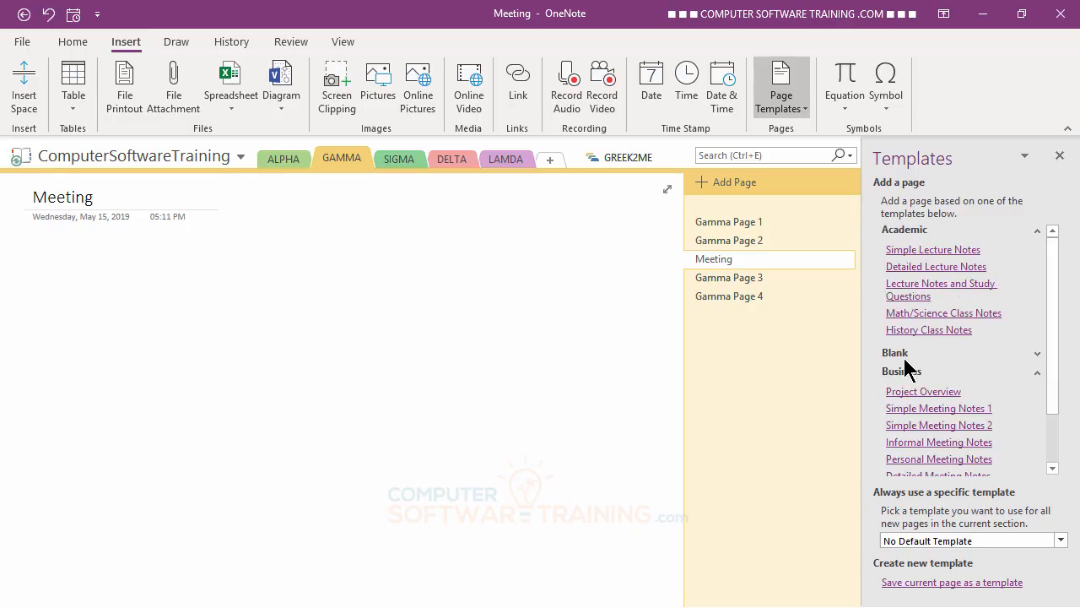
pyautogui.scroll(-1, 976, 422)
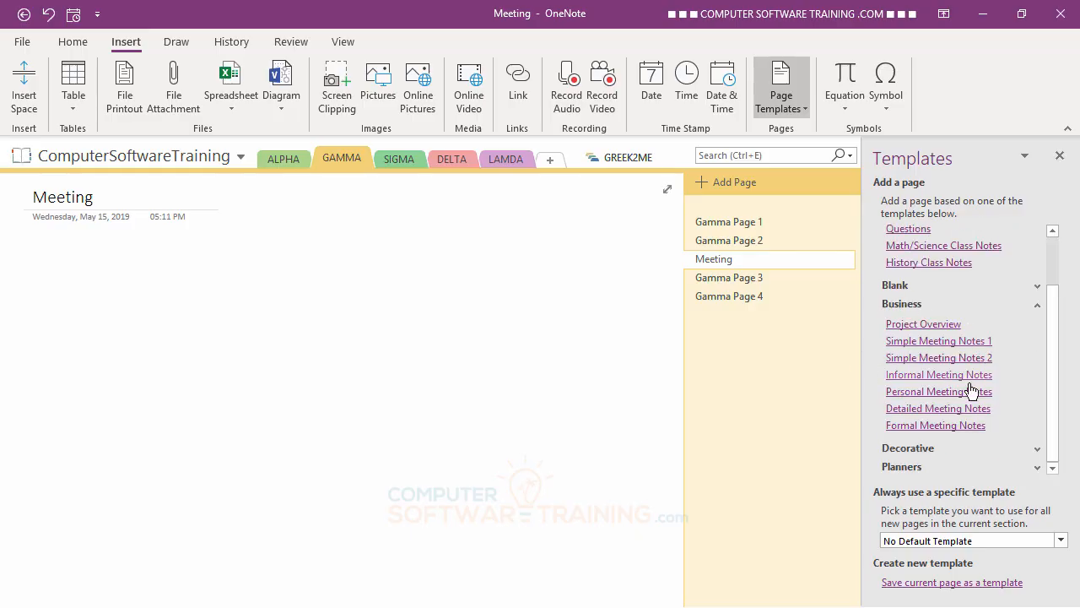
pyautogui.click(924, 449)
pyautogui.scroll(-5, 984, 445)
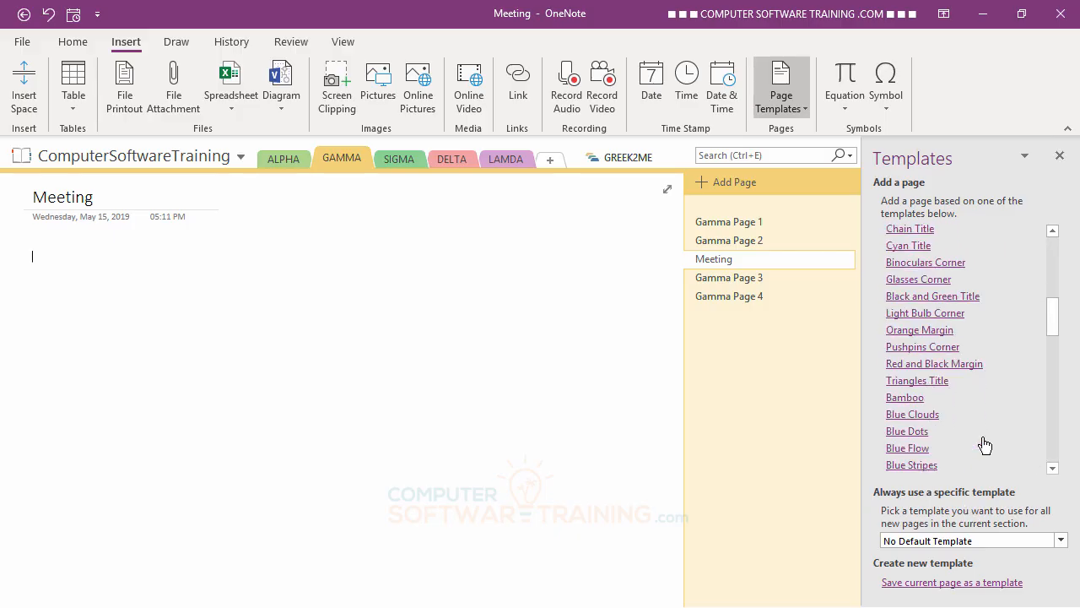
pyautogui.scroll(3, 981, 446)
pyautogui.scroll(-10, 983, 447)
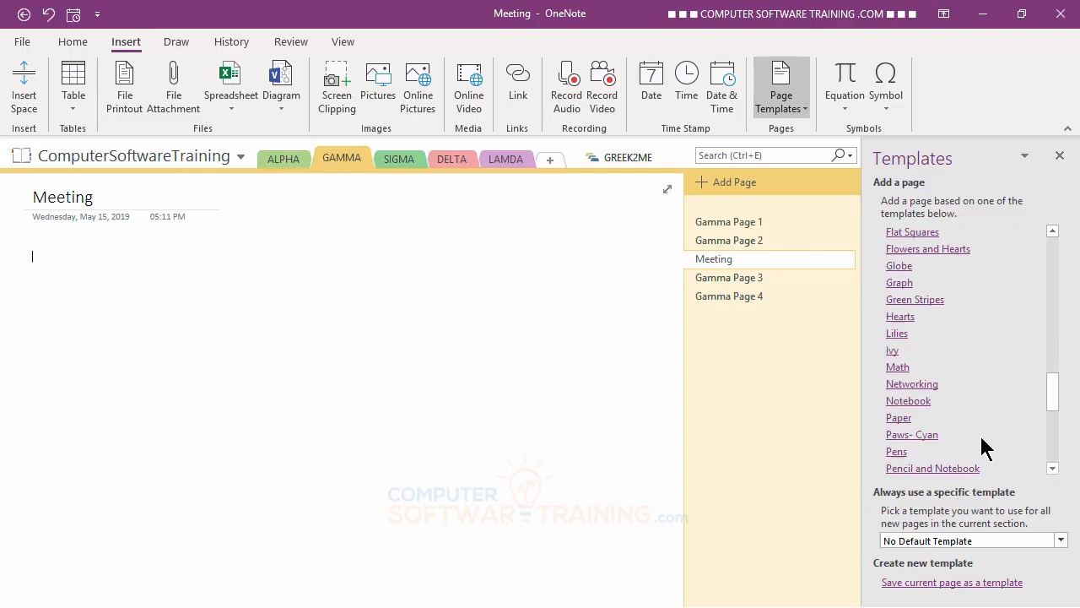
pyautogui.scroll(-8, 981, 447)
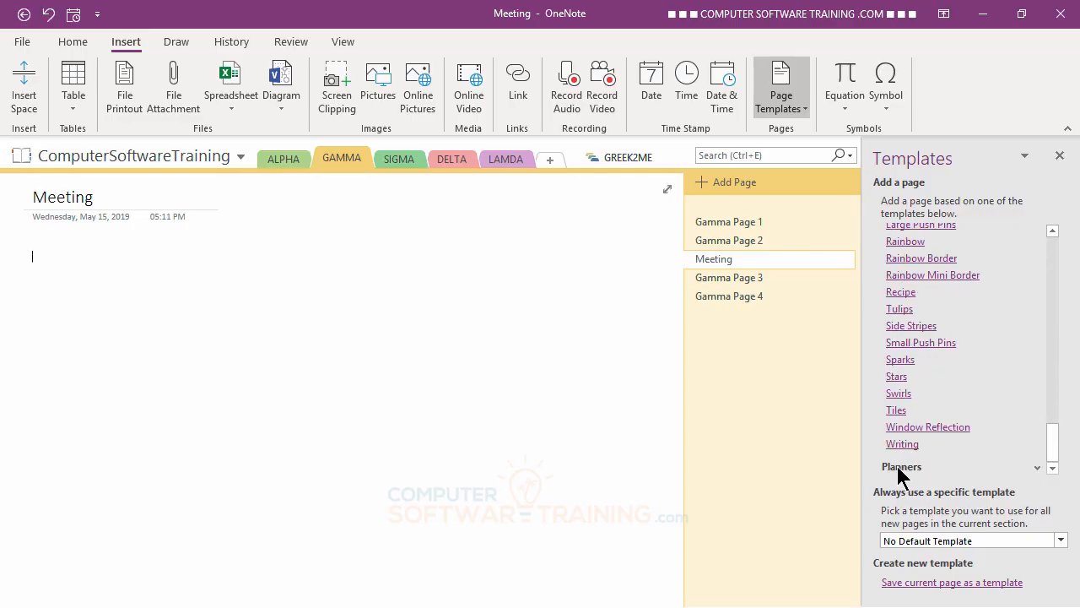
pyautogui.click(916, 467)
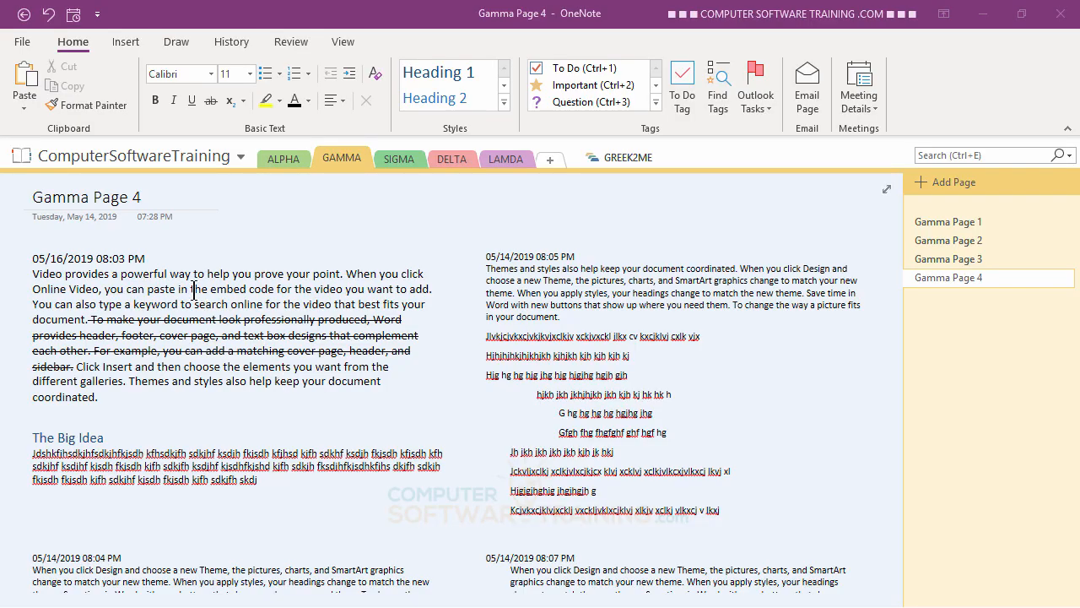
# Make the words "way to help" bold in the 08:03 PM note on Gamma Page 4.
pyautogui.moveTo(169, 274); pyautogui.dragTo(231, 274)
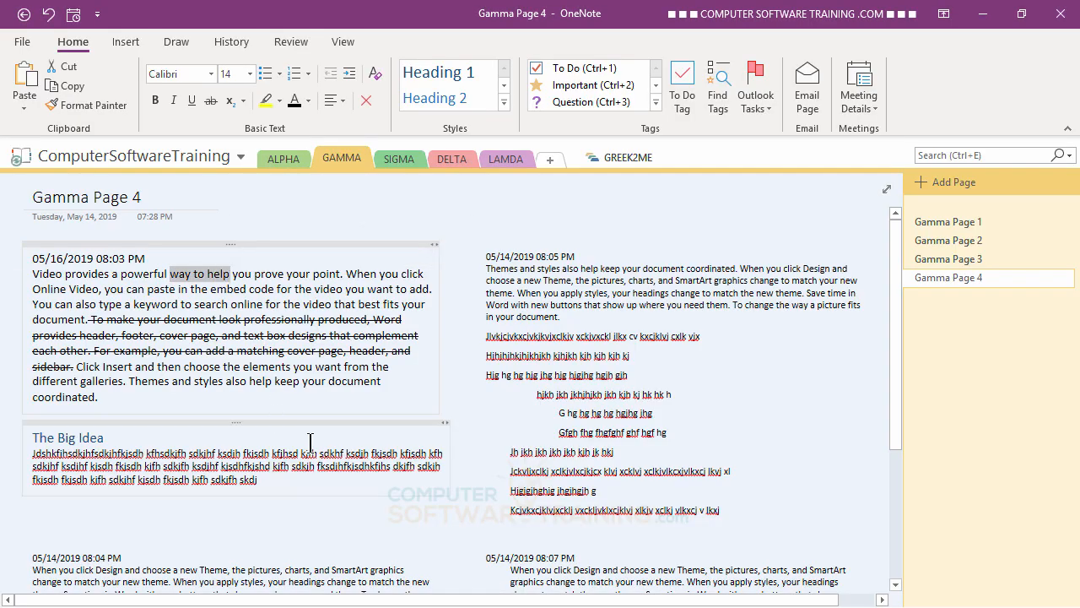
pyautogui.click(160, 101)
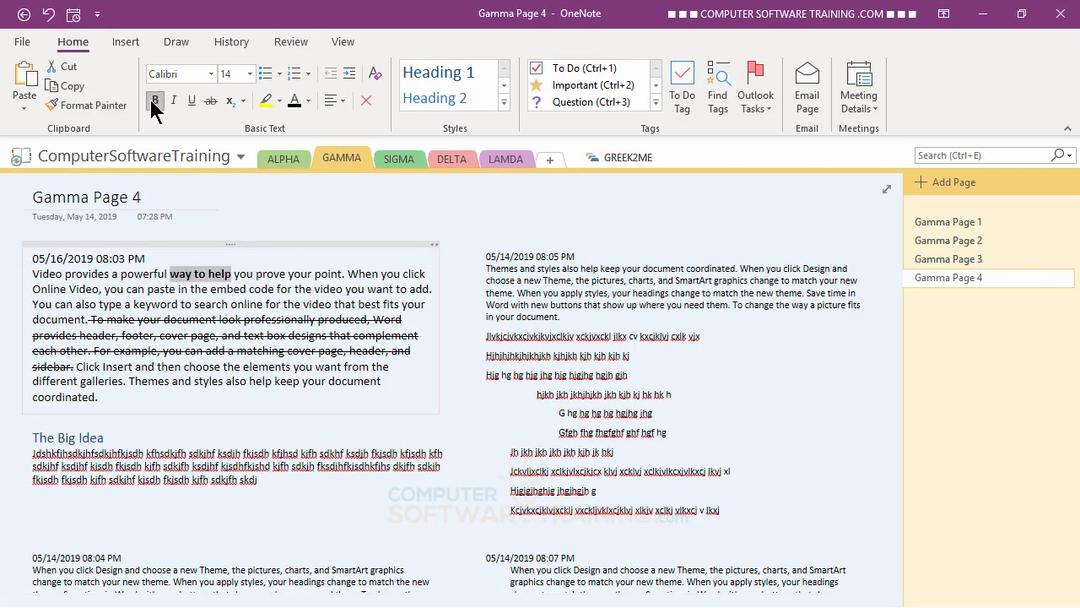
# Format the words "way to help" in the 08:03 PM note with font size 16, red-orange text and yellow highlighting.
pyautogui.click(251, 75)
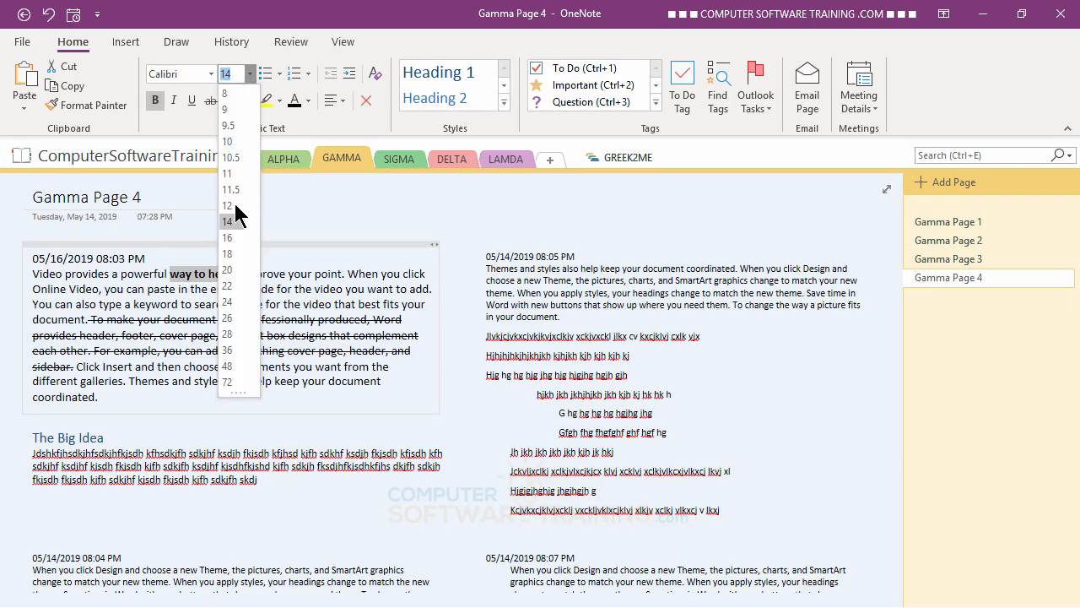
pyautogui.click(230, 243)
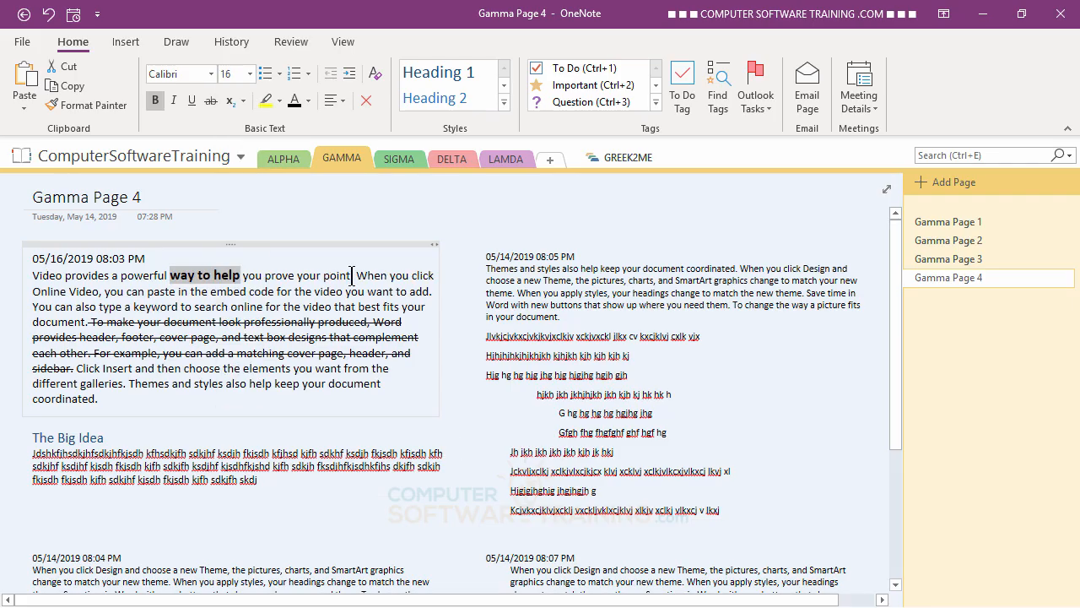
pyautogui.click(308, 100)
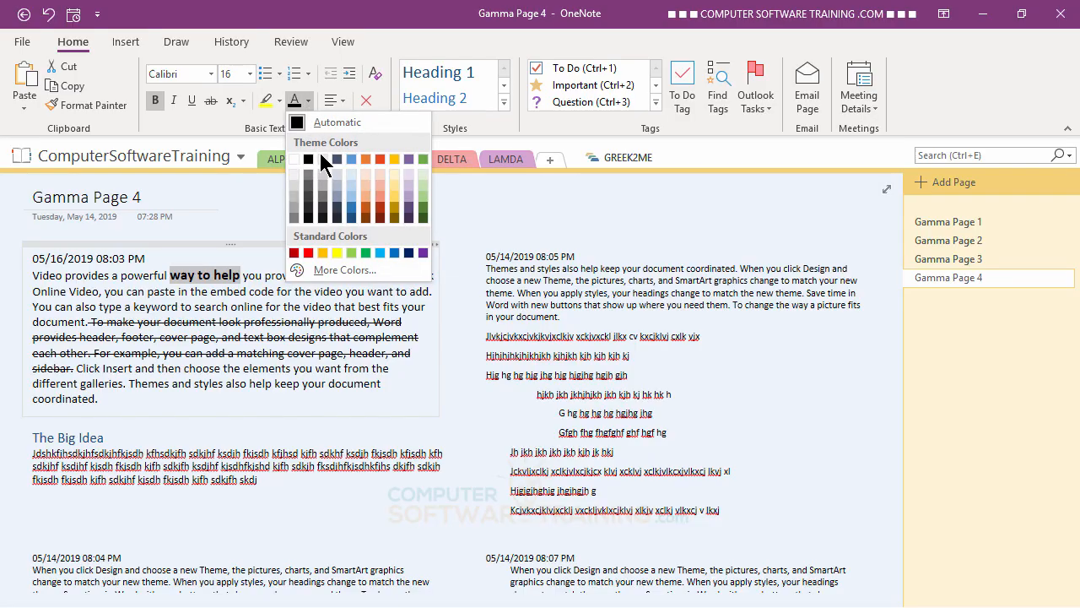
pyautogui.click(380, 159)
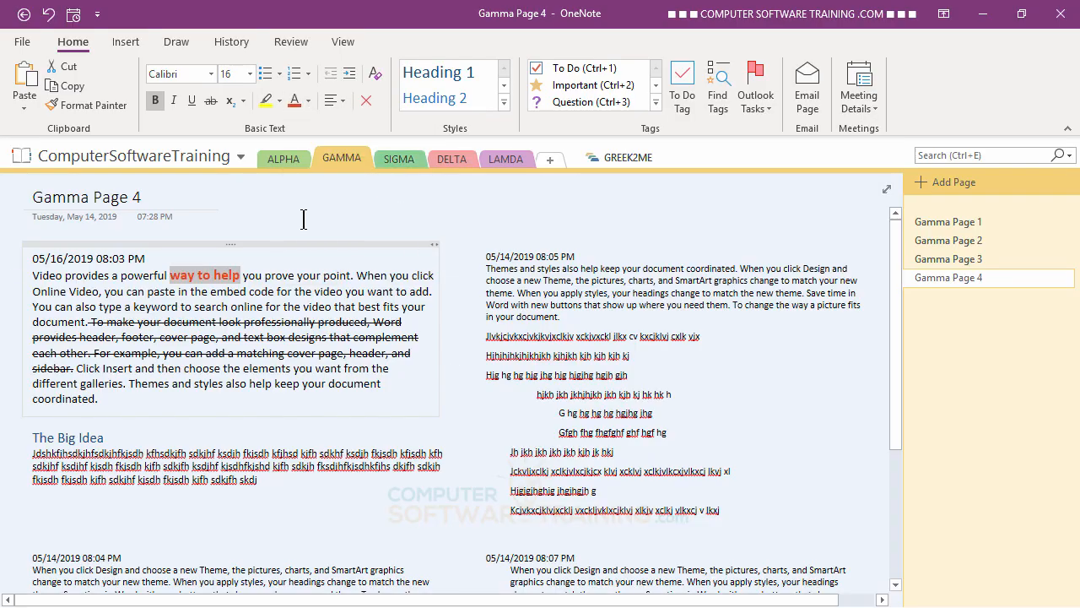
pyautogui.click(269, 98)
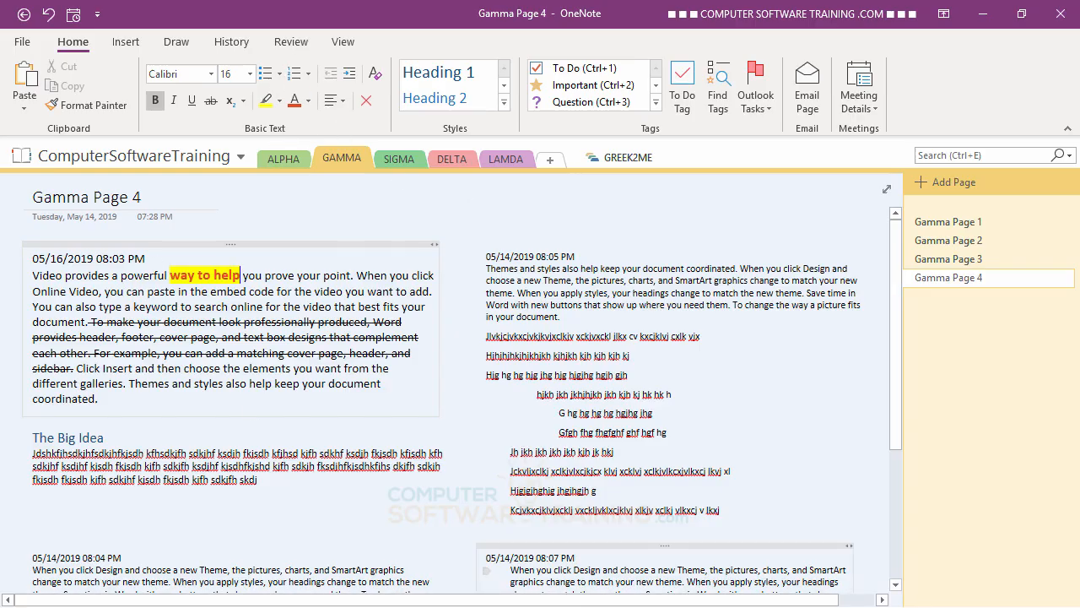
pyautogui.click(304, 291)
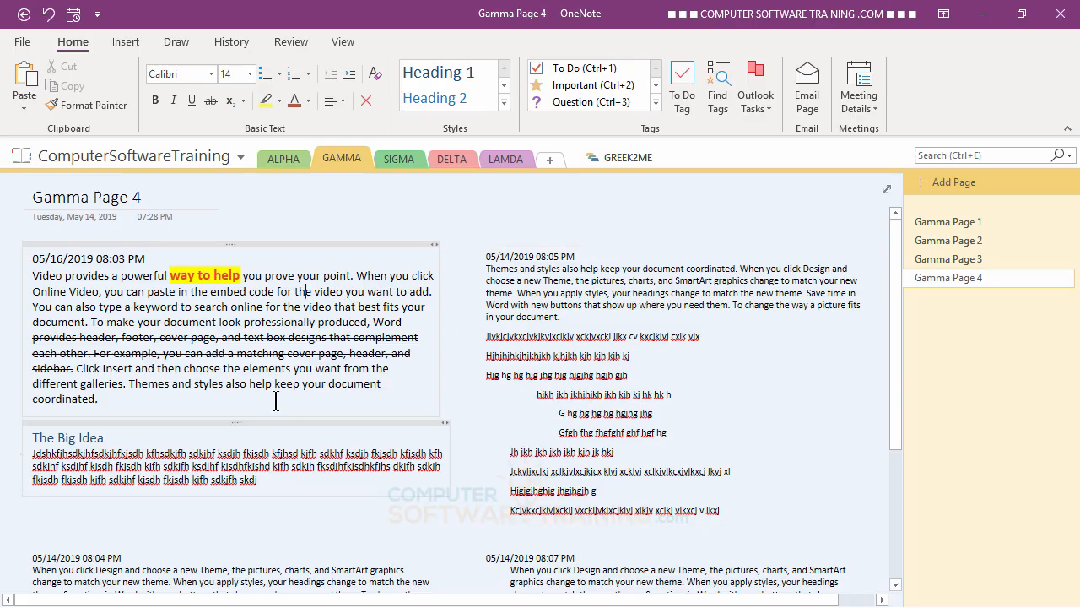
# Copy the formatting of "way to help" once onto the words "elements you want" in the same note with Format Painter.
pyautogui.click(198, 275)
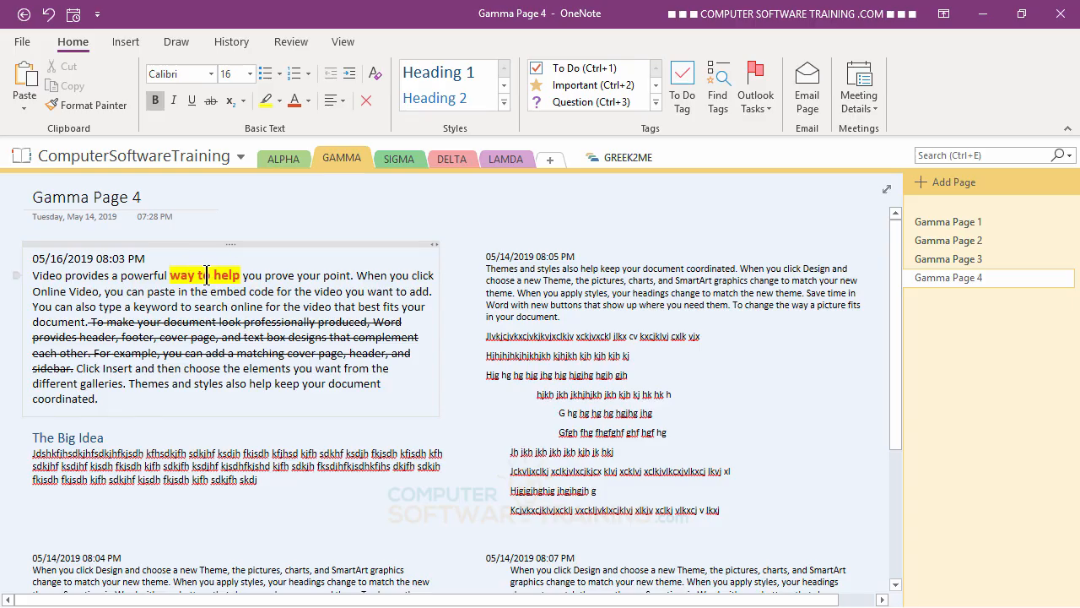
pyautogui.click(86, 105)
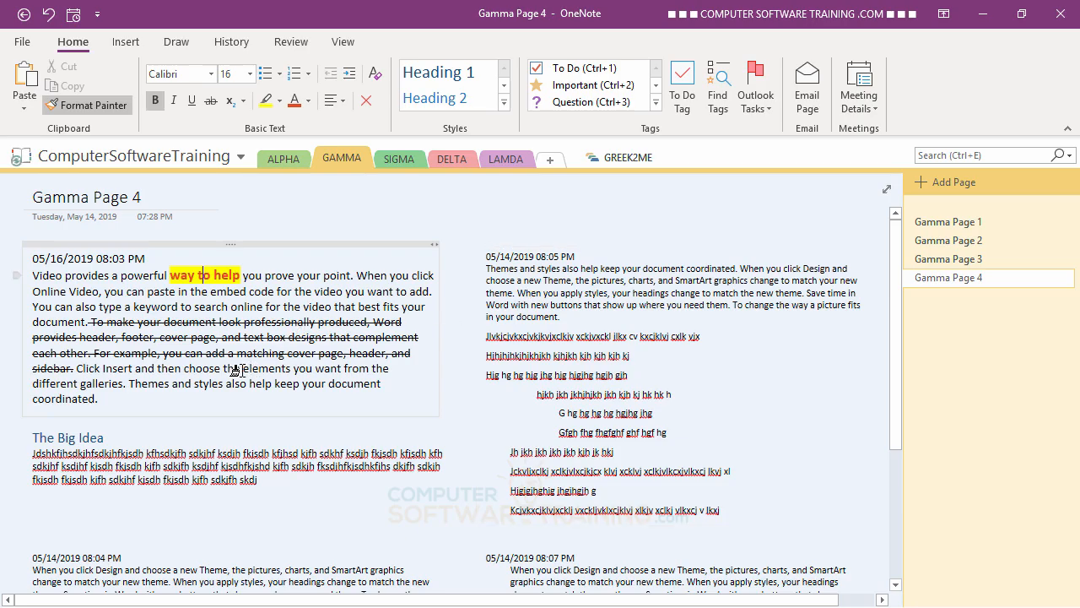
pyautogui.moveTo(241, 370); pyautogui.dragTo(340, 371)
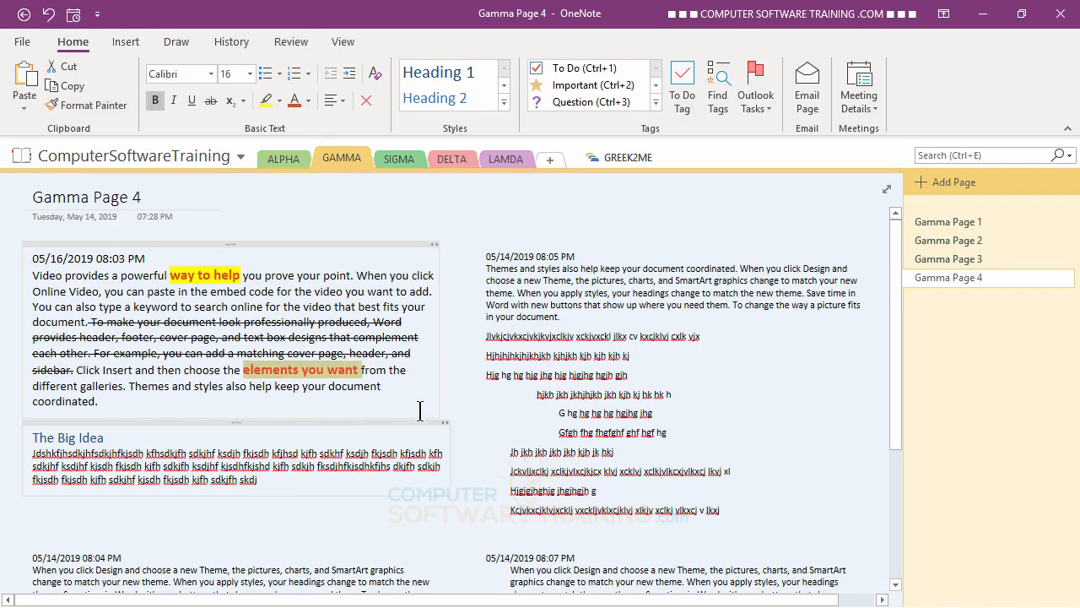
pyautogui.click(365, 287)
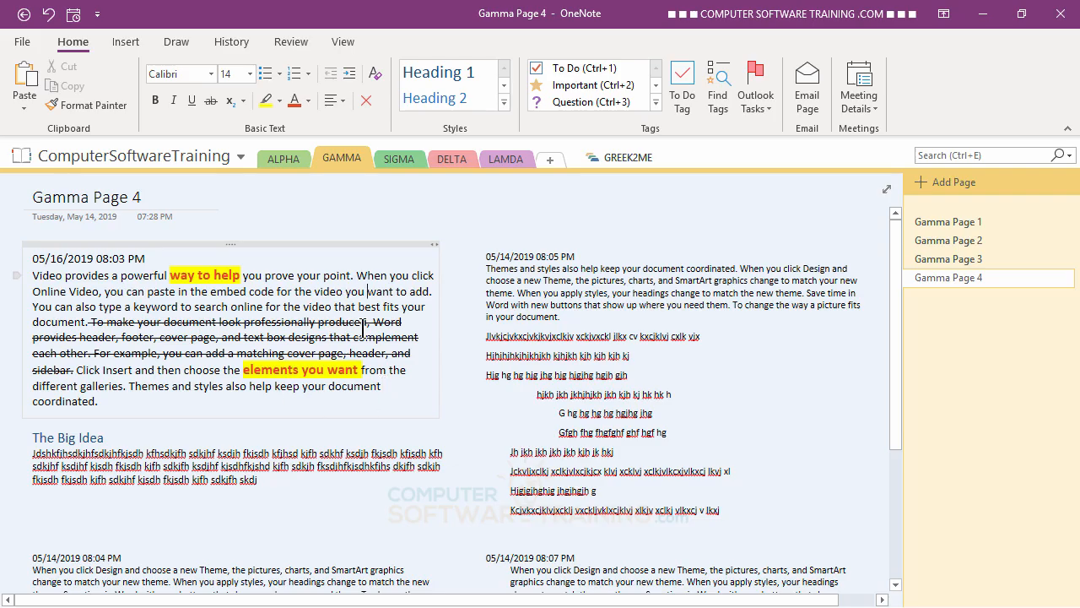
# Paint the "way to help" formatting repeatedly onto two passages of the 08:05 PM note and the middle of The Big Idea paragraph, then stop painting.
pyautogui.click(198, 275)
pyautogui.click(88, 107)
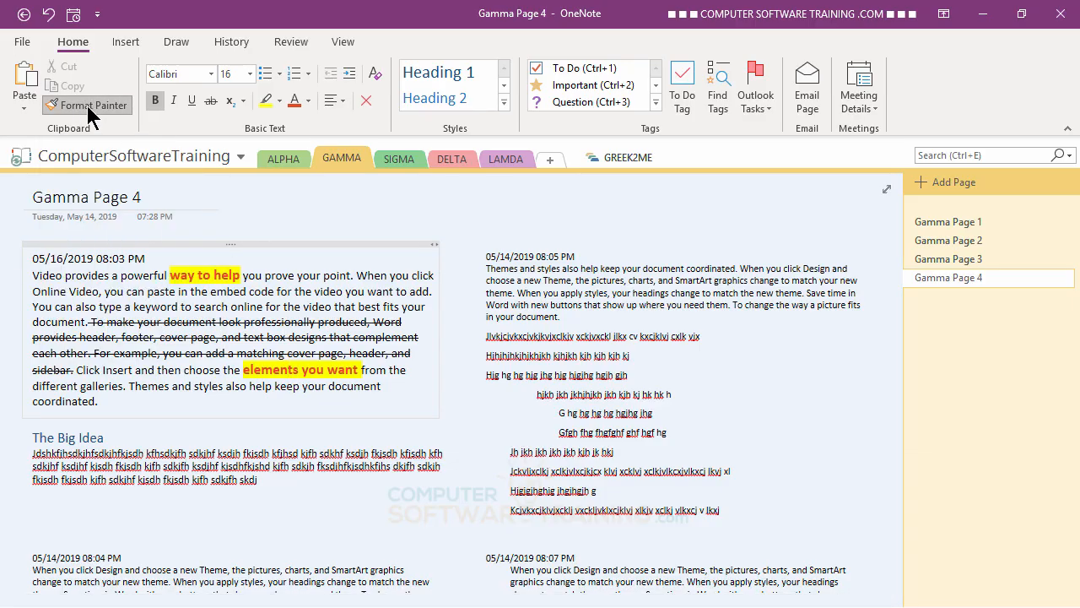
pyautogui.moveTo(498, 271); pyautogui.dragTo(549, 281)
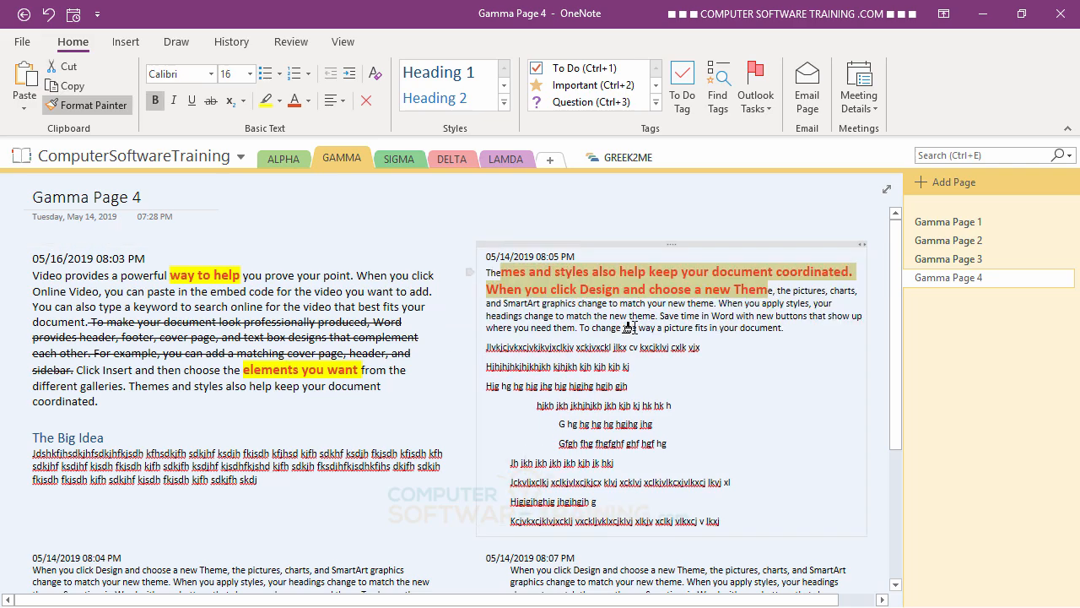
pyautogui.moveTo(624, 327); pyautogui.dragTo(668, 329)
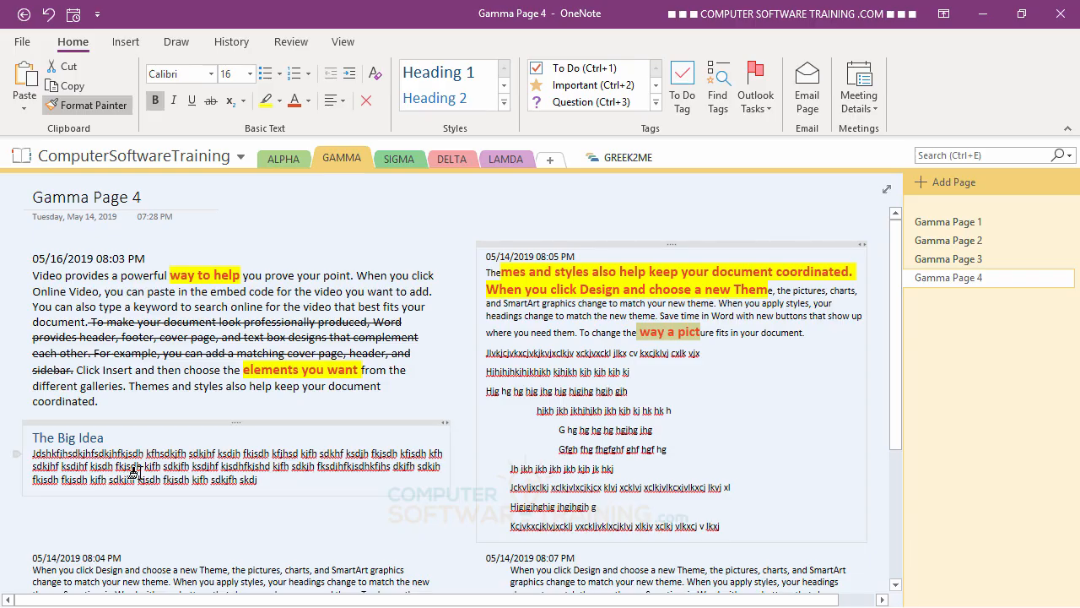
pyautogui.moveTo(133, 479); pyautogui.dragTo(177, 467)
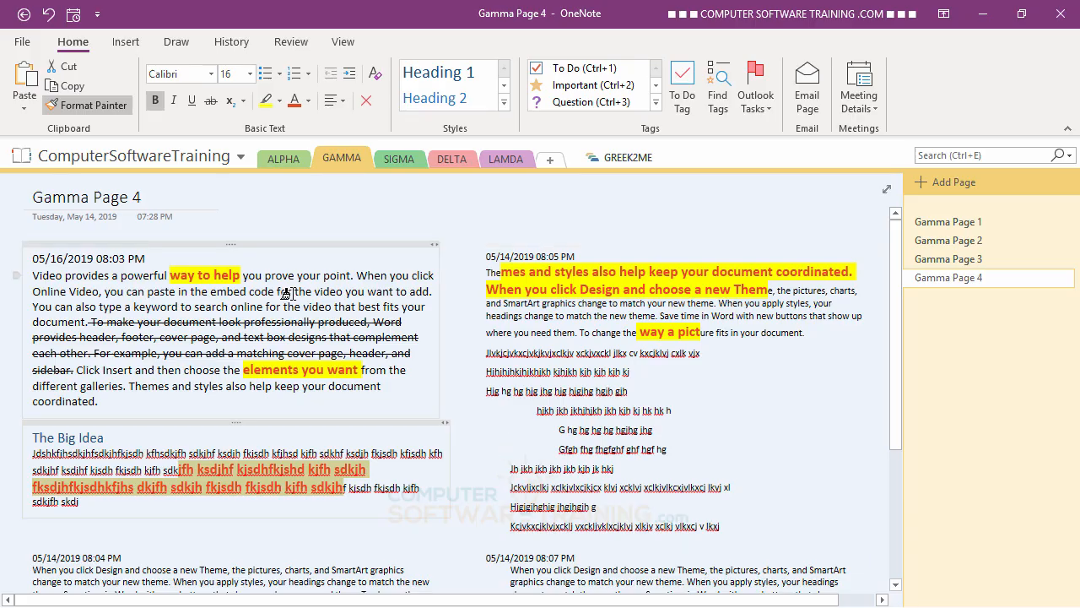
pyautogui.press('Escape')
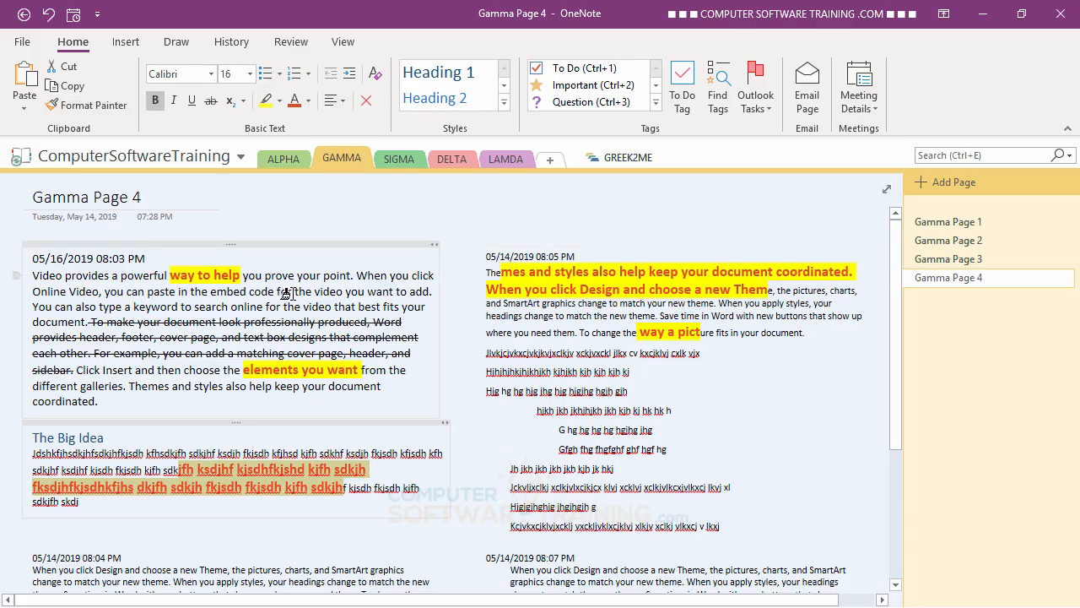